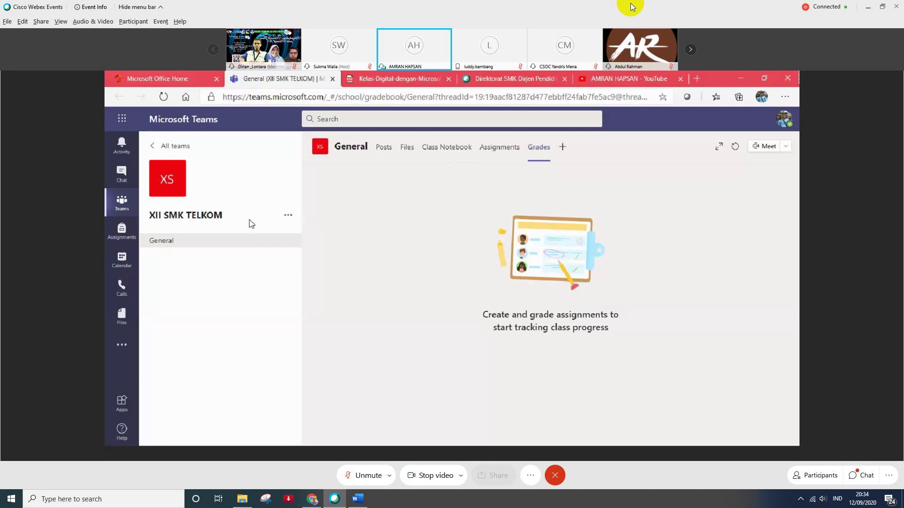
- Return to the overview of all teams to start creating the class team
left_click(122, 201)
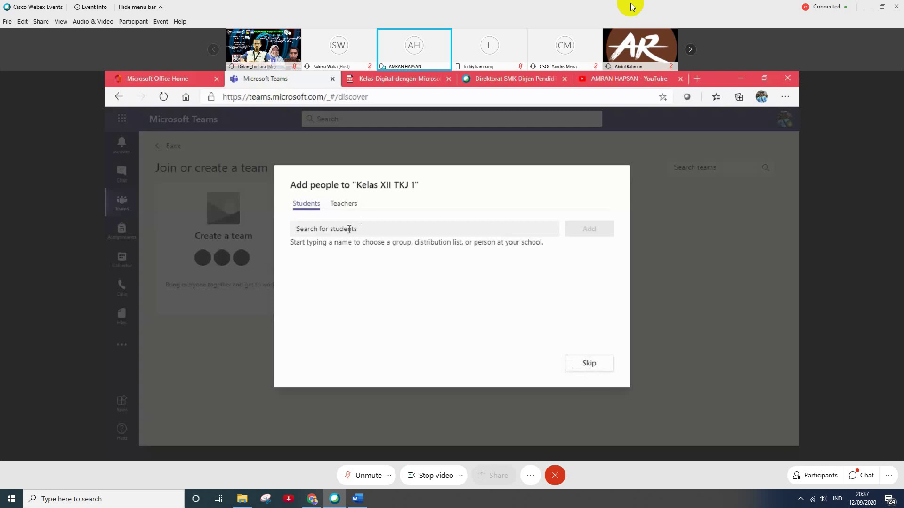
- Try student searches like 'am' and 'an', clear them, and switch to the Teachers section
left_click(349, 229)
type("am")
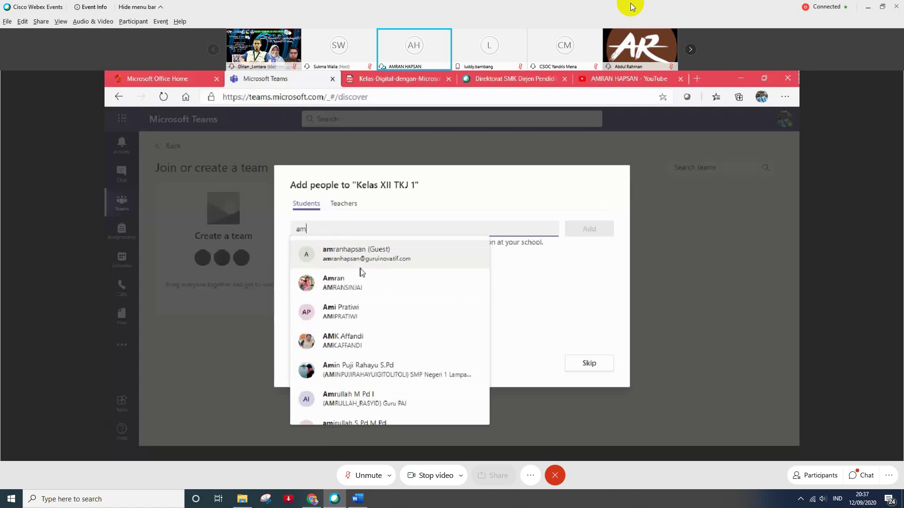
key("BackSpace")
key("BackSpace")
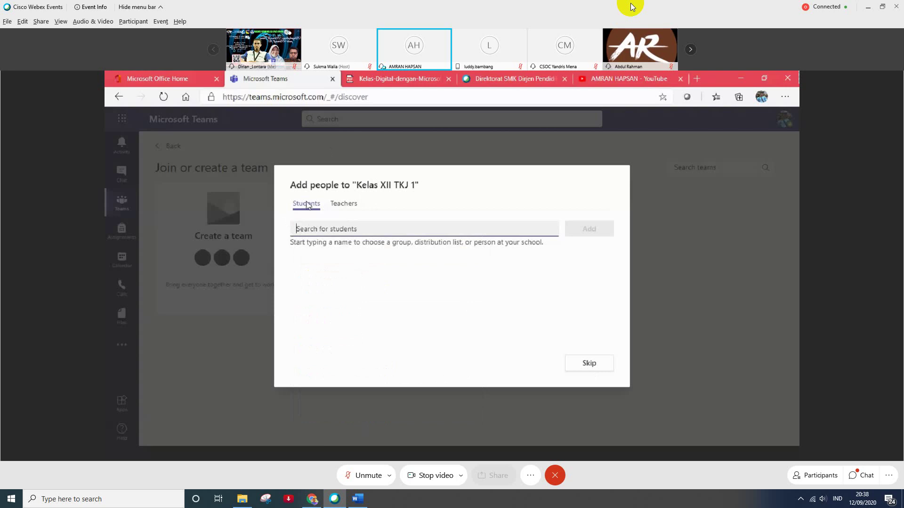
type("am")
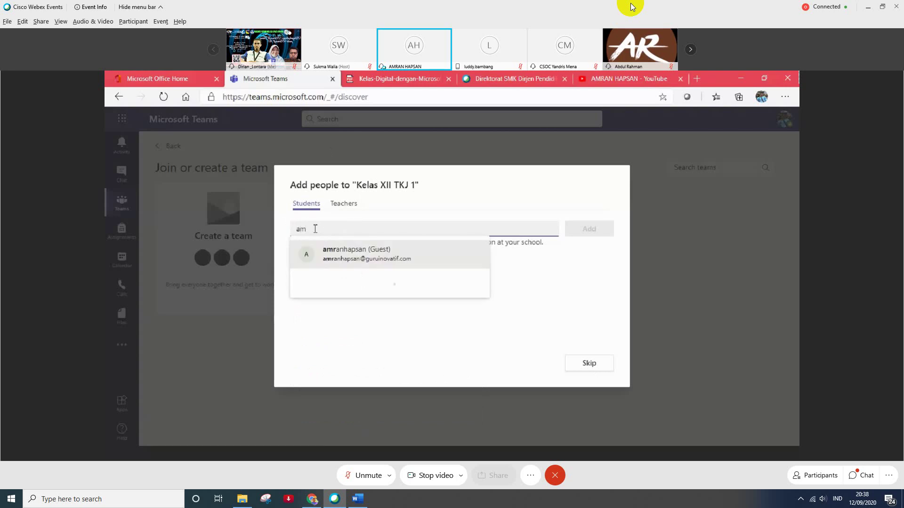
type("ran")
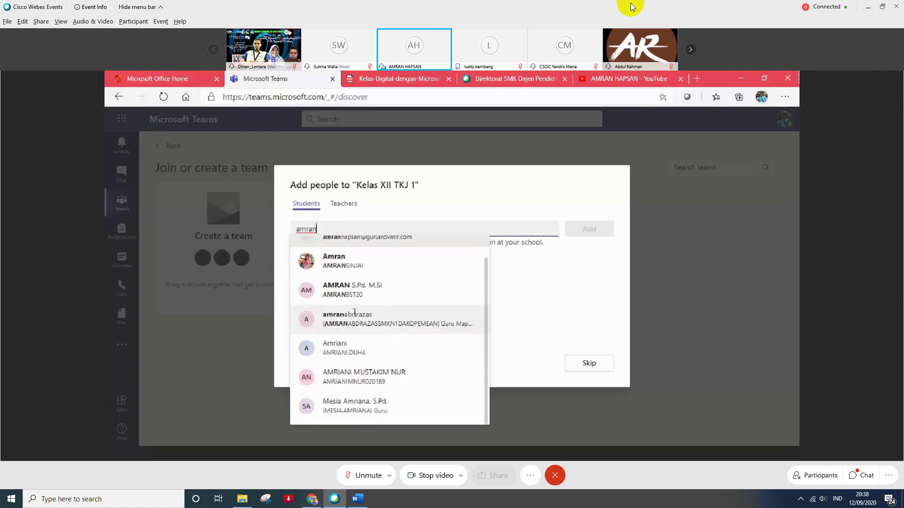
scroll(375, 347, "down", 1)
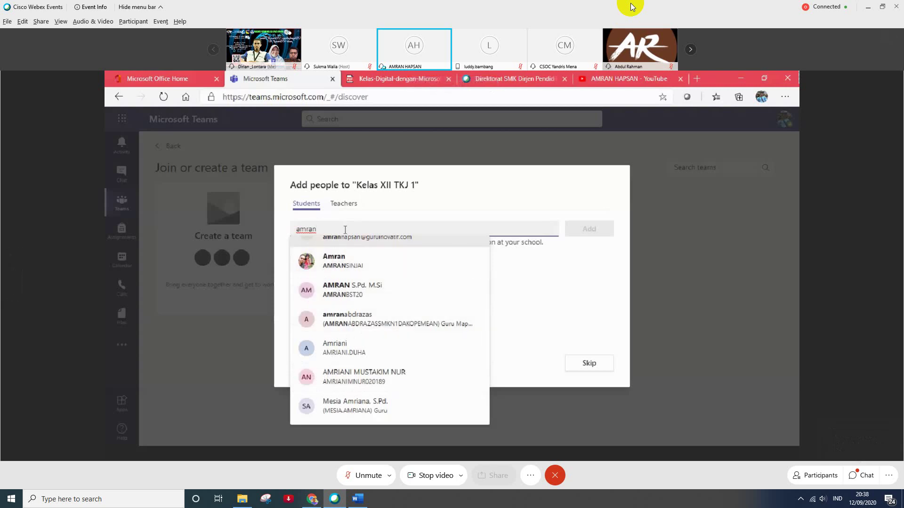
key("BackSpace")
key("BackSpace")
key("BackSpace")
key("BackSpace")
key("BackSpace")
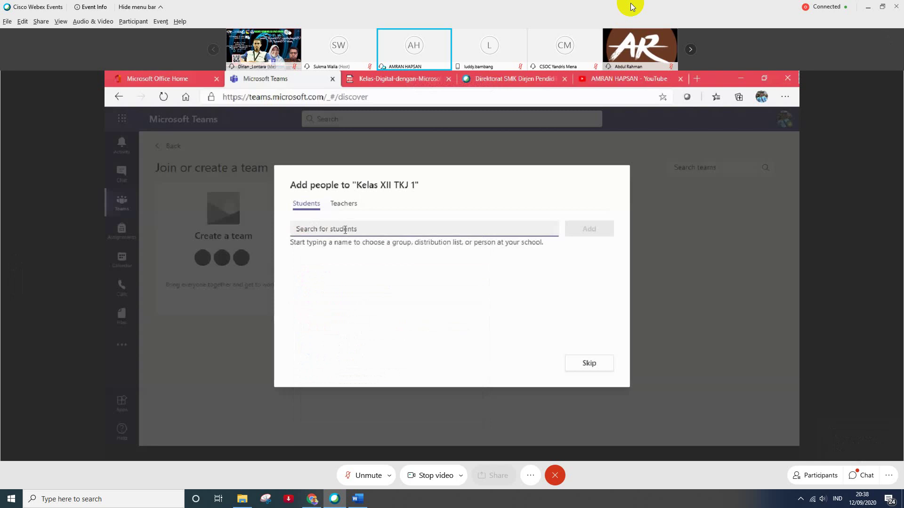
left_click(345, 206)
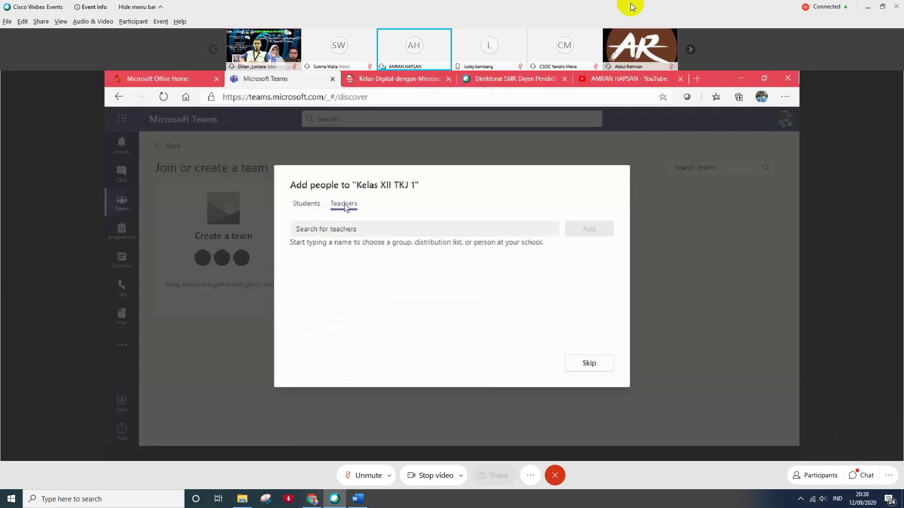
left_click(339, 235)
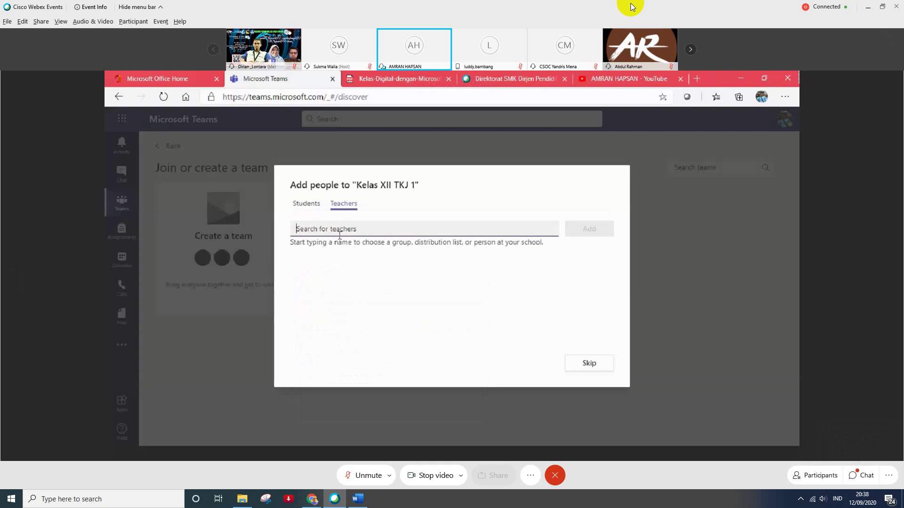
type("ba")
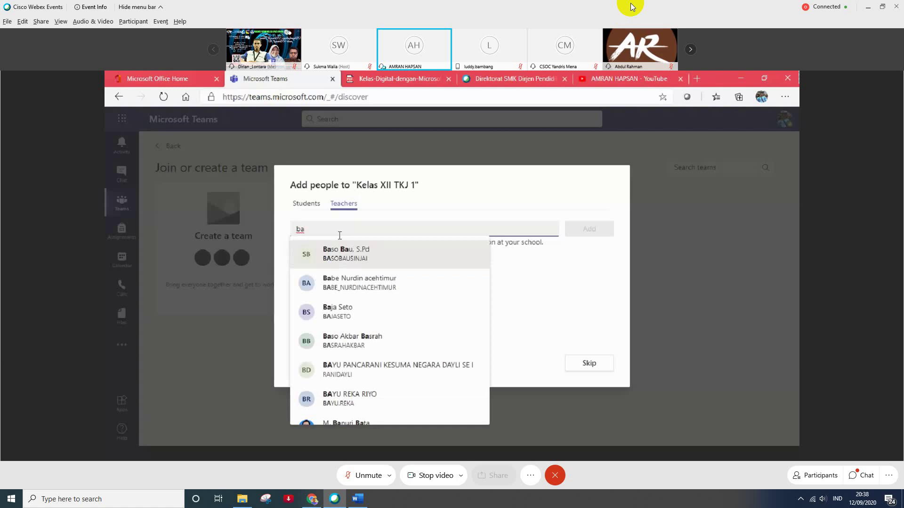
left_click(341, 256)
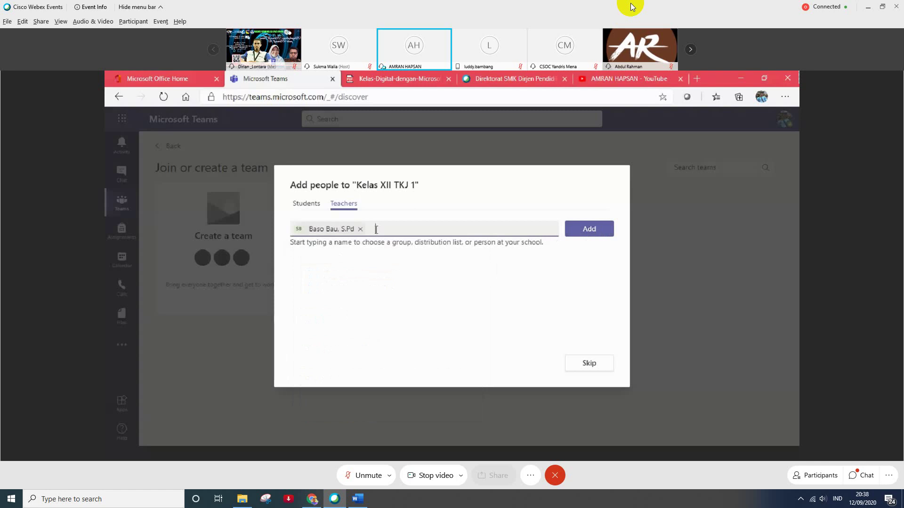
key("BackSpace")
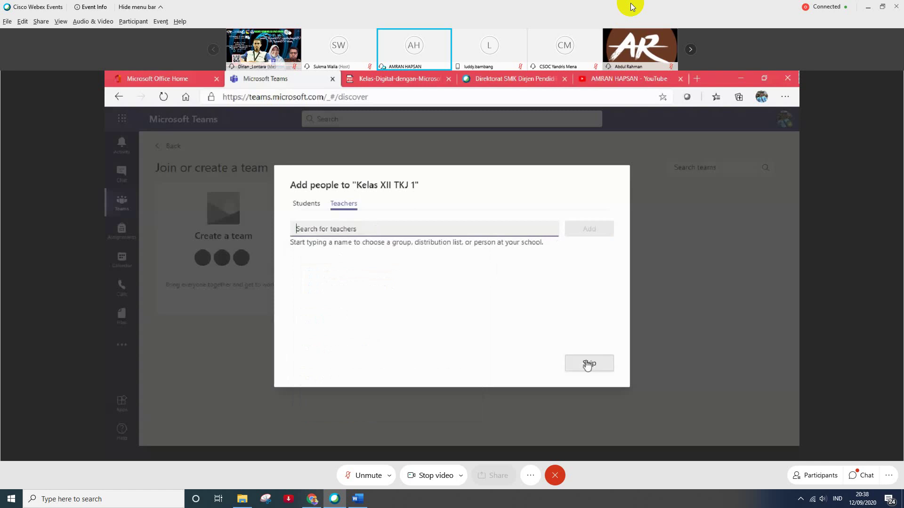
left_click(586, 364)
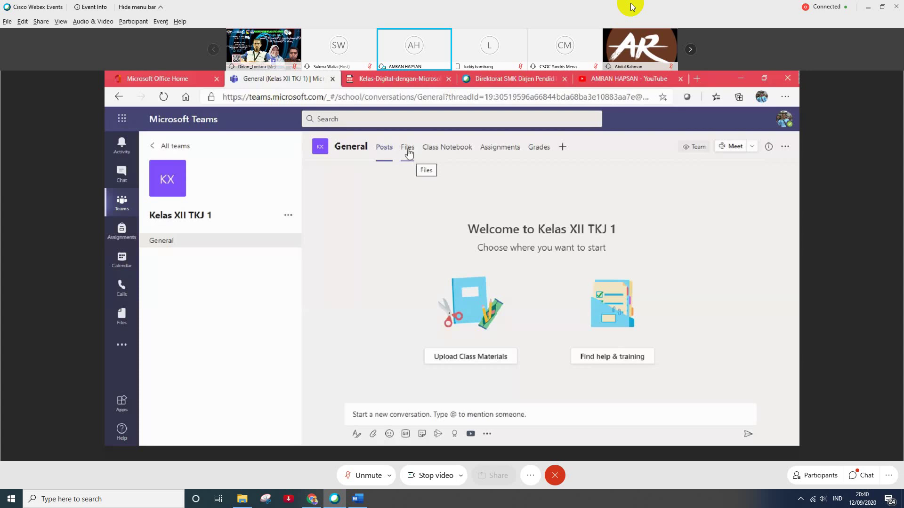
- Open the Files tab of the Kelas XII TKJ 1 General channel
left_click(409, 153)
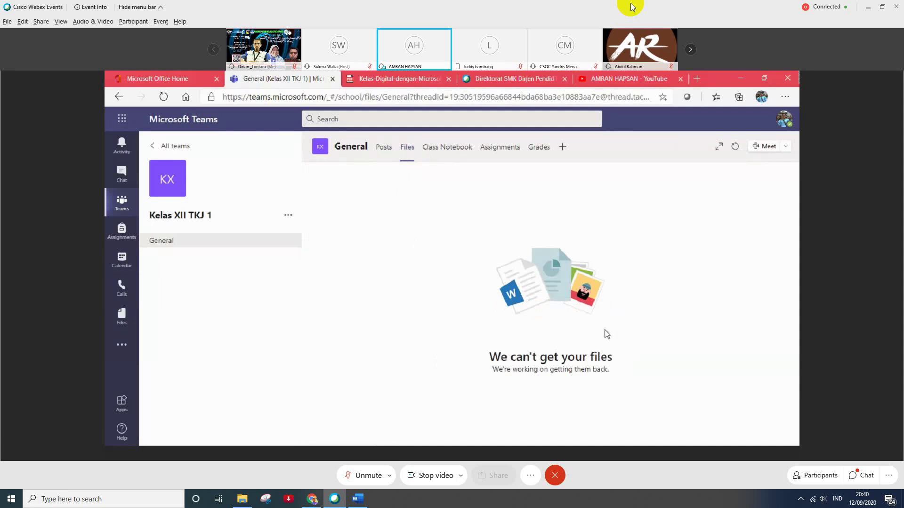
- Reopen the General channel, reload its Files tab, and briefly try adding a tab
left_click(181, 240)
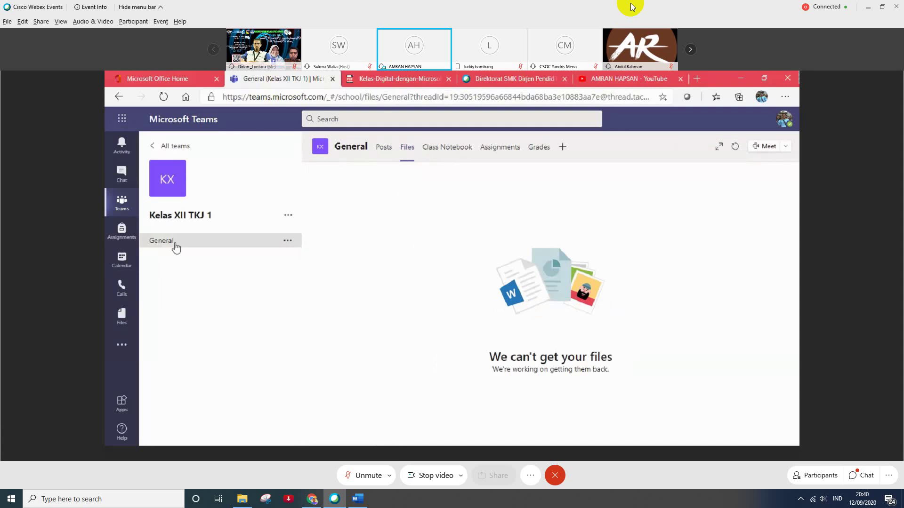
left_click(414, 148)
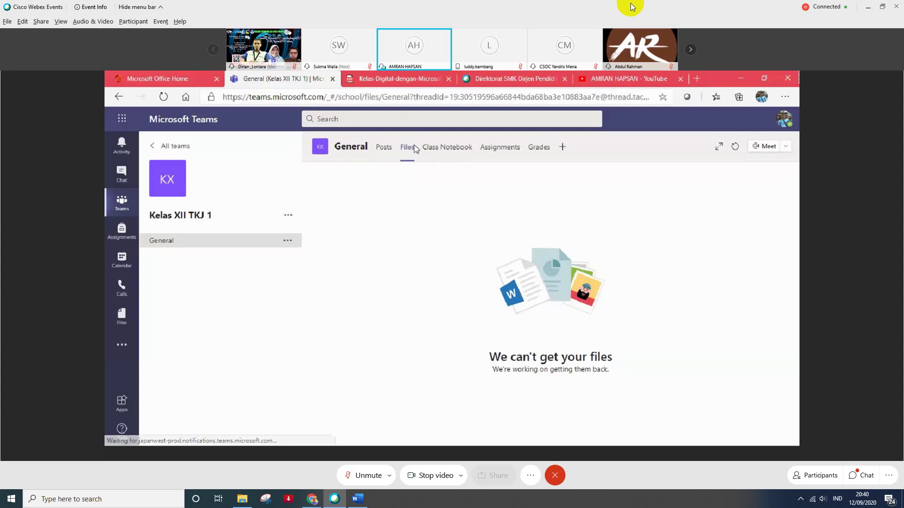
left_click(562, 147)
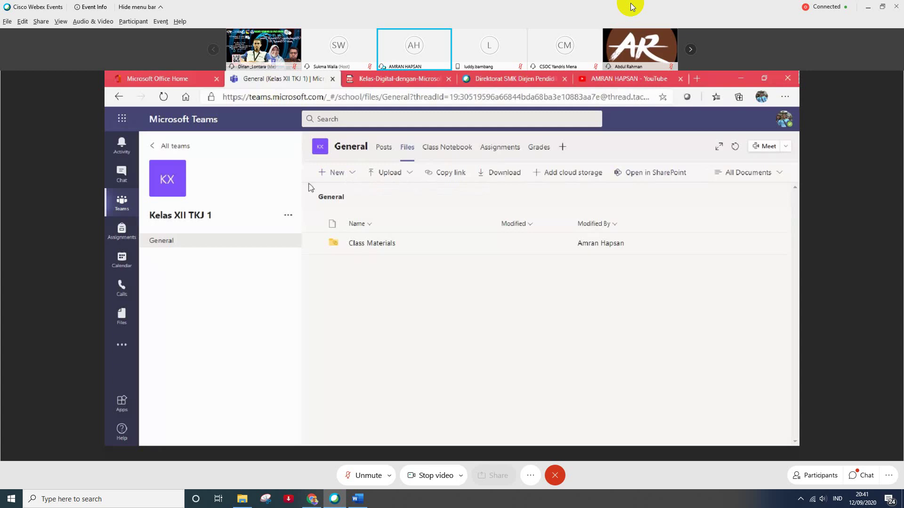
- Check the New item types, dismiss them, and show the Upload options
left_click(351, 175)
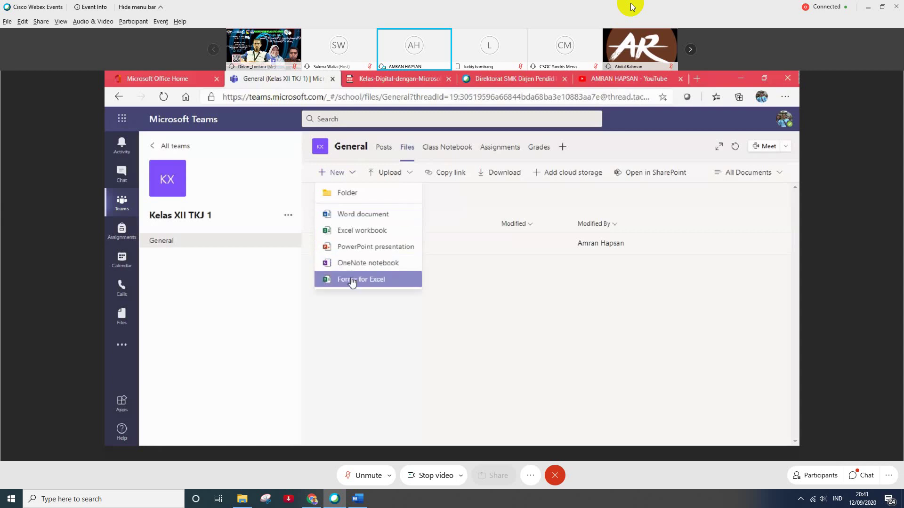
left_click(363, 343)
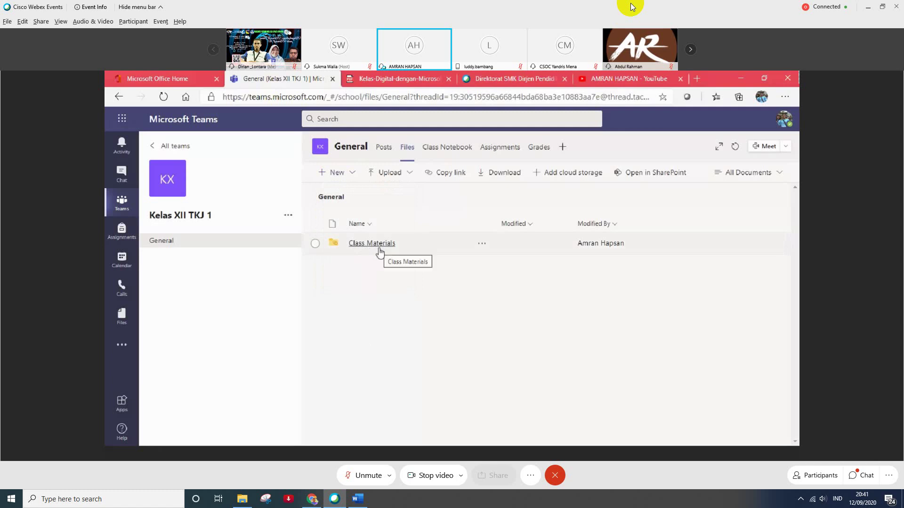
left_click(389, 174)
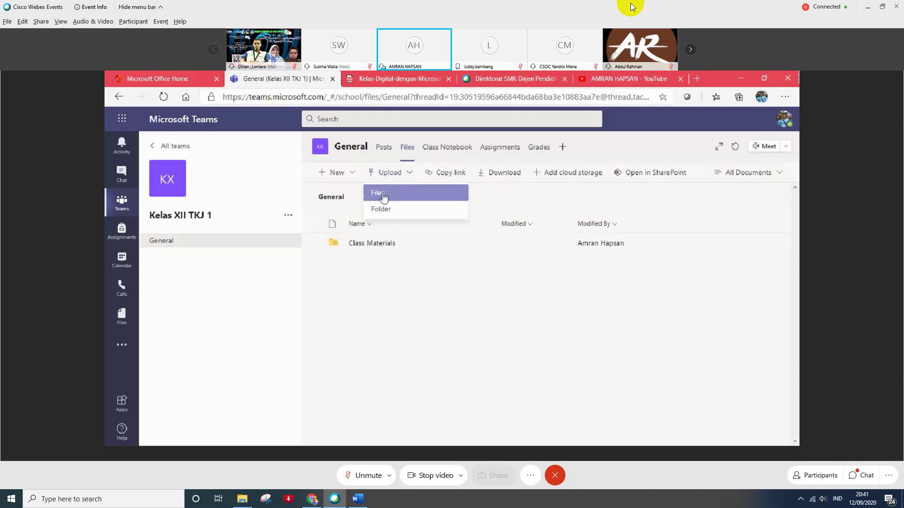
- Upload the Kelas-Digital-dengan-Microsoft-Teams MODUL LENGKAP PDF from drive D
left_click(384, 197)
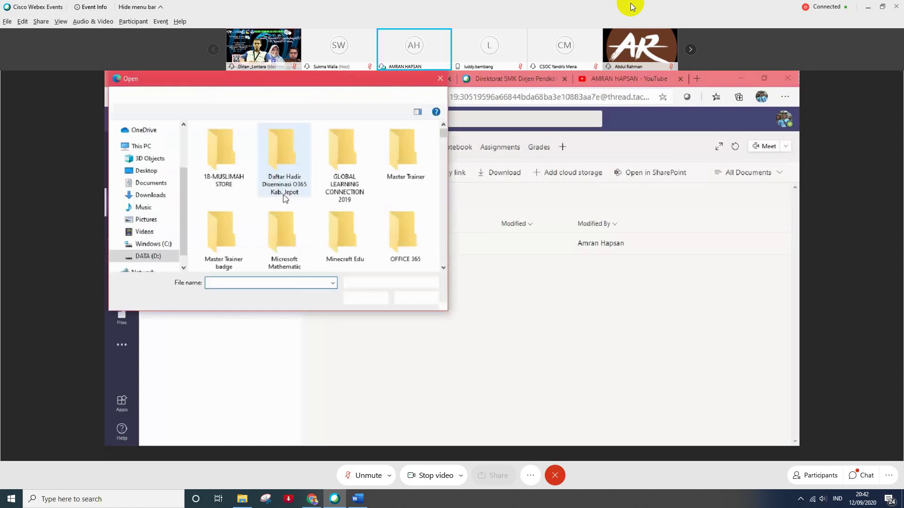
left_click(443, 268)
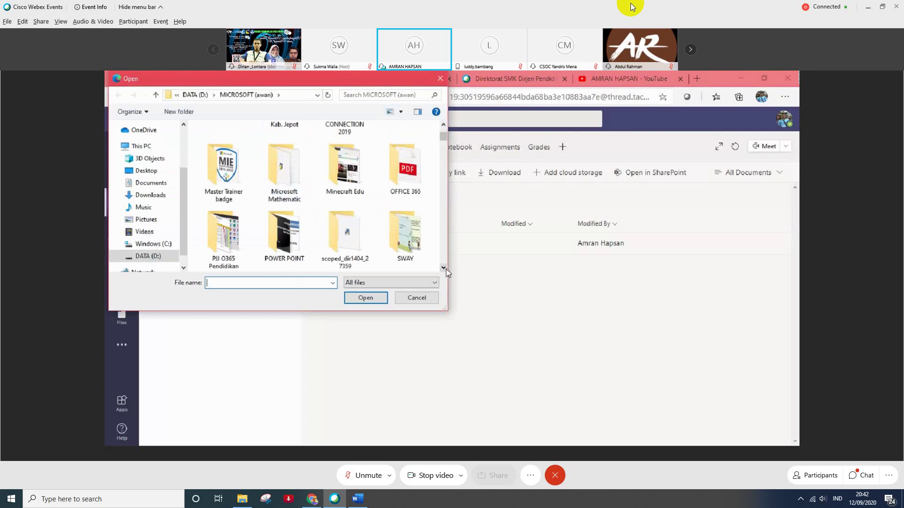
left_click(443, 269)
left_click(444, 268)
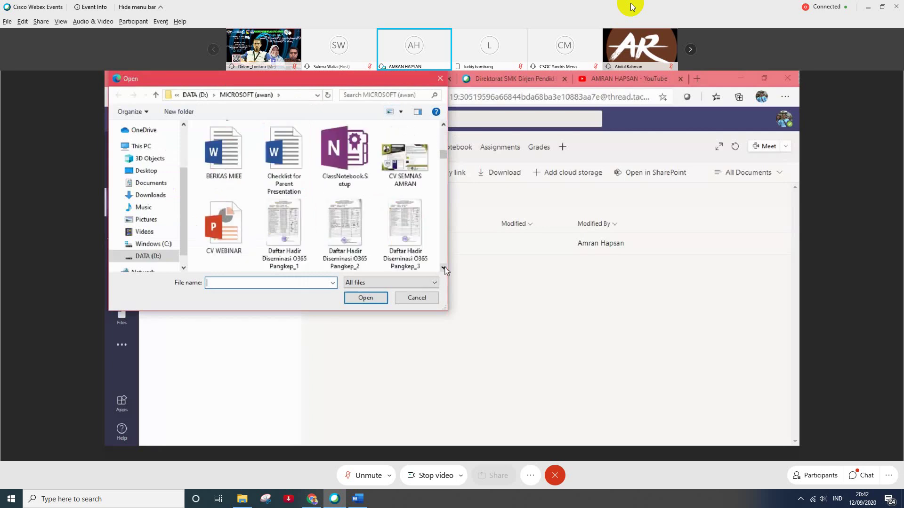
left_click(443, 269)
left_click(443, 269)
left_click(444, 268)
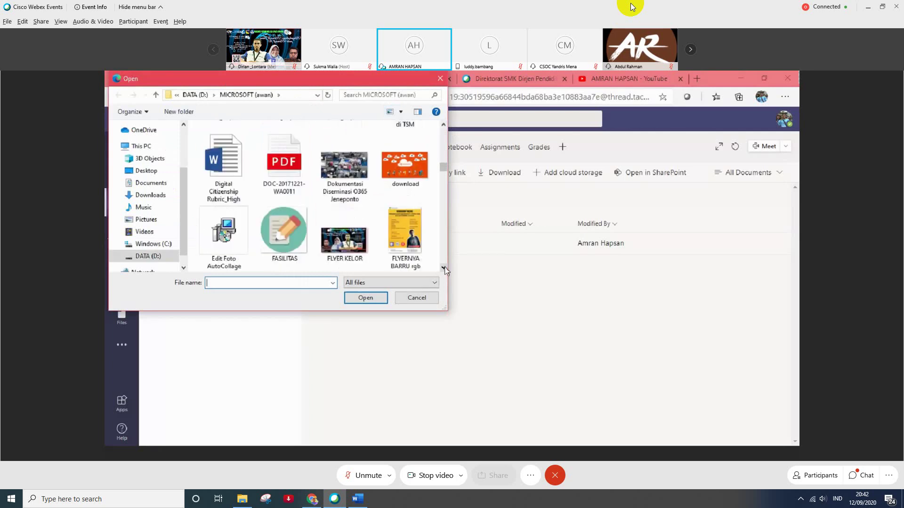
left_click(444, 269)
left_click(443, 268)
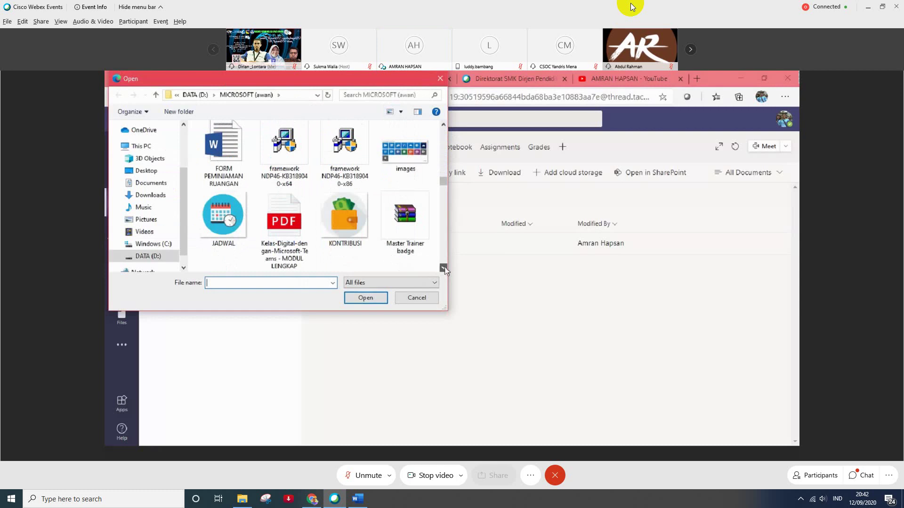
left_click(300, 242)
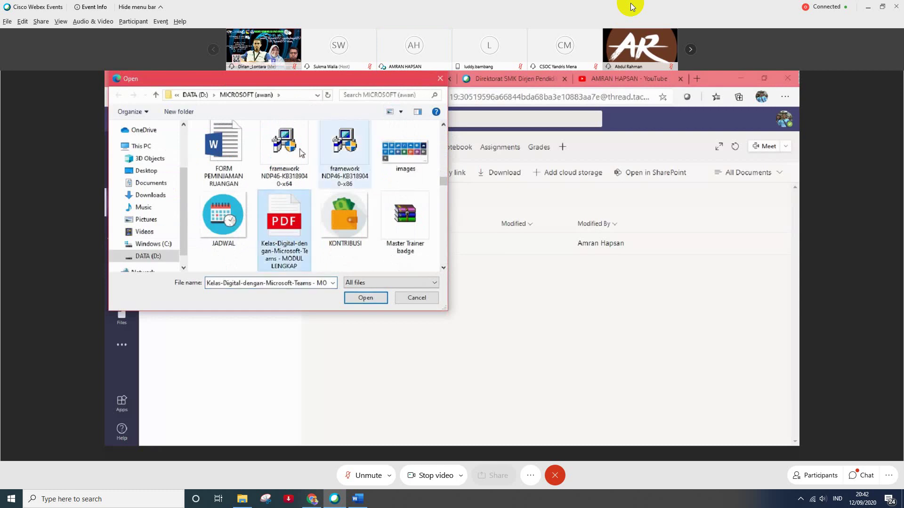
left_click(356, 298)
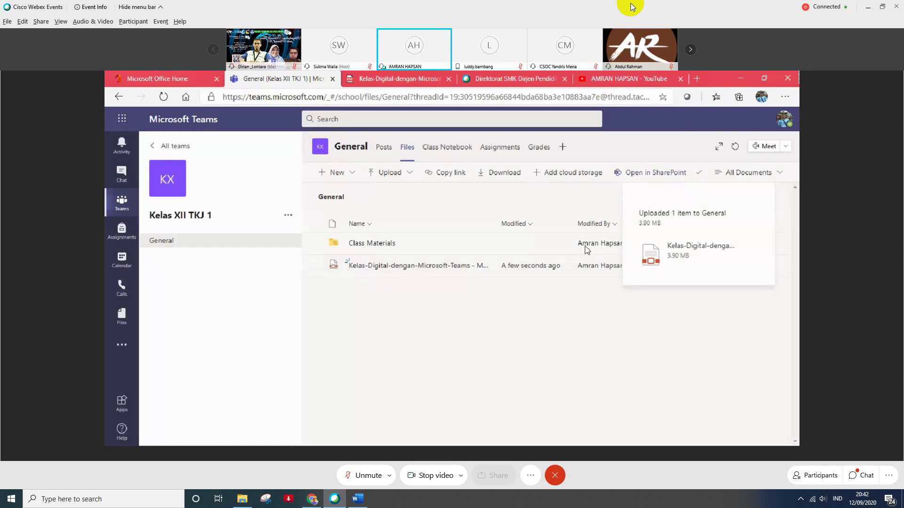
- Show the cloud storage providers that can be added to the channel files
left_click(571, 178)
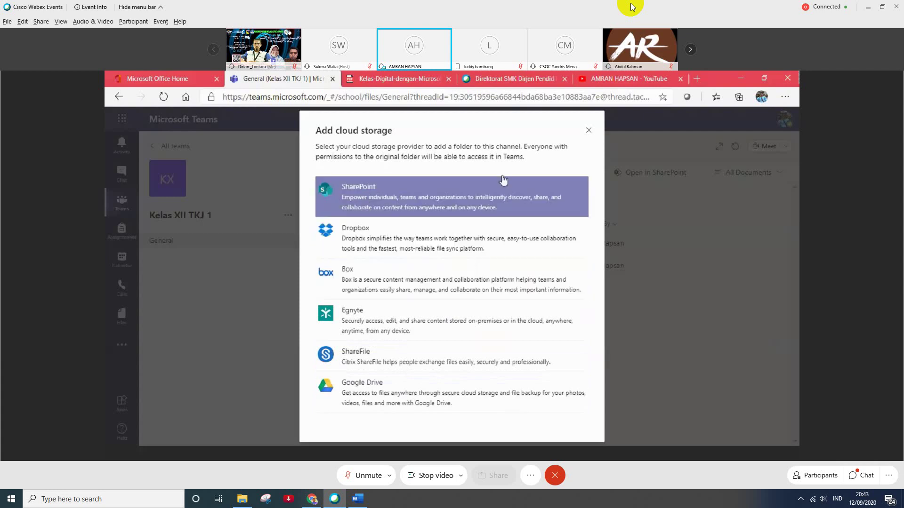
- Close the Add cloud storage provider choices
left_click(588, 130)
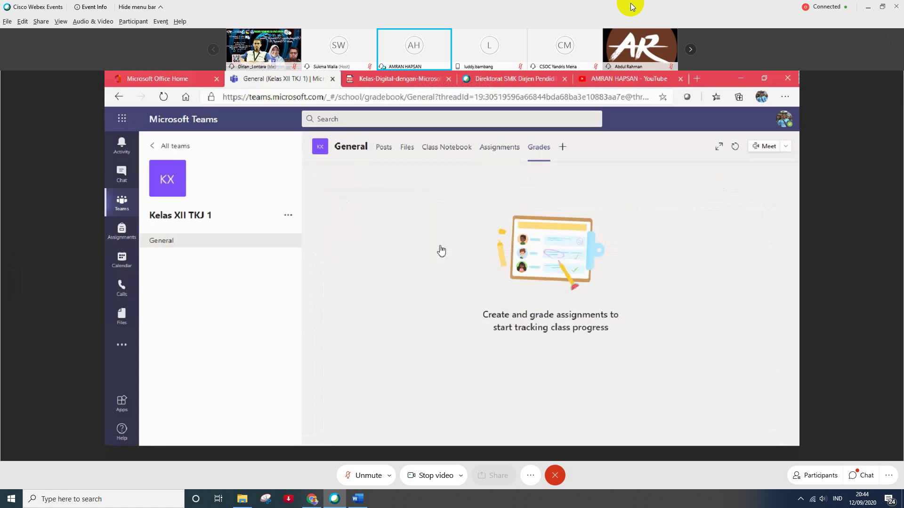
- Sign out of the current account and go to portal.office.com
left_click(783, 124)
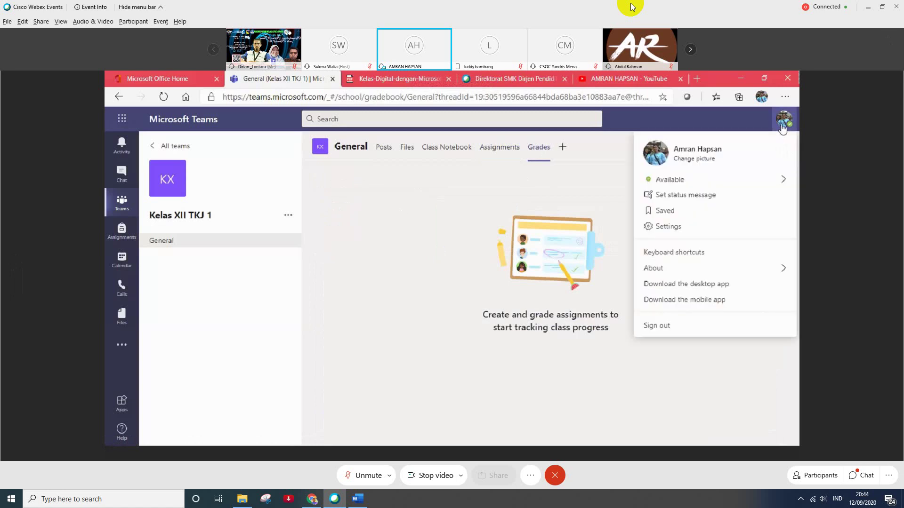
left_click(664, 326)
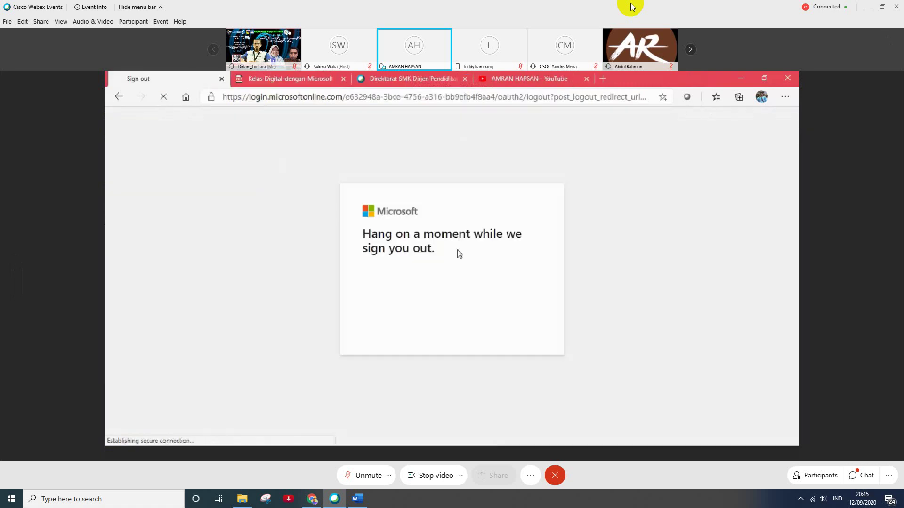
left_click(395, 97)
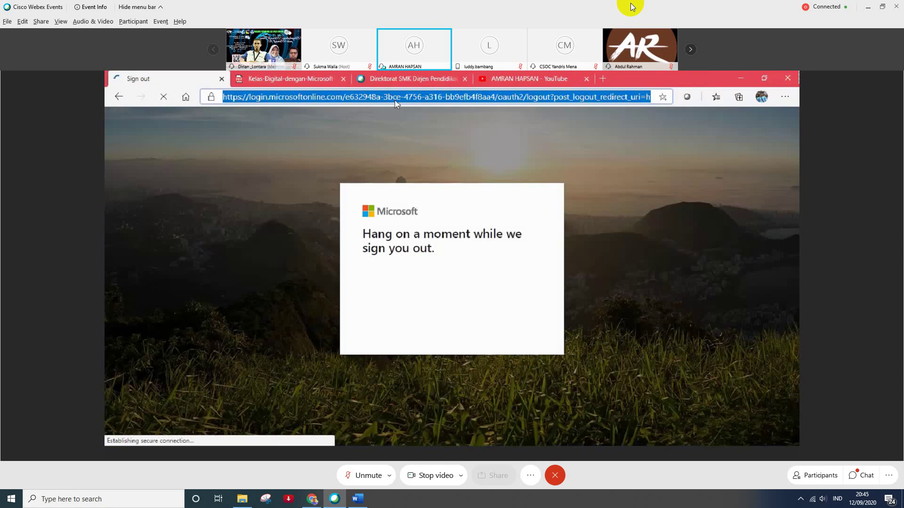
type("portal.office.com")
key("Return")
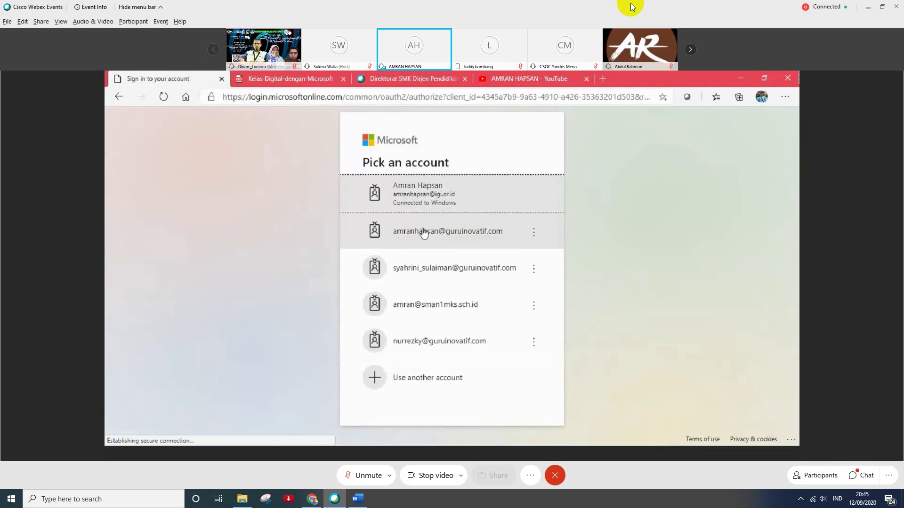
- Sign in with the other educator account and launch Teams from Office Home
left_click(424, 232)
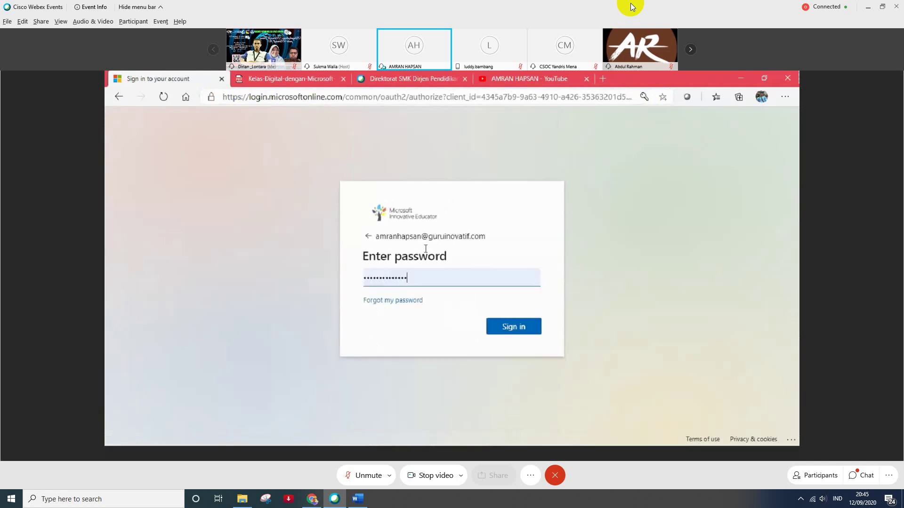
left_click(509, 329)
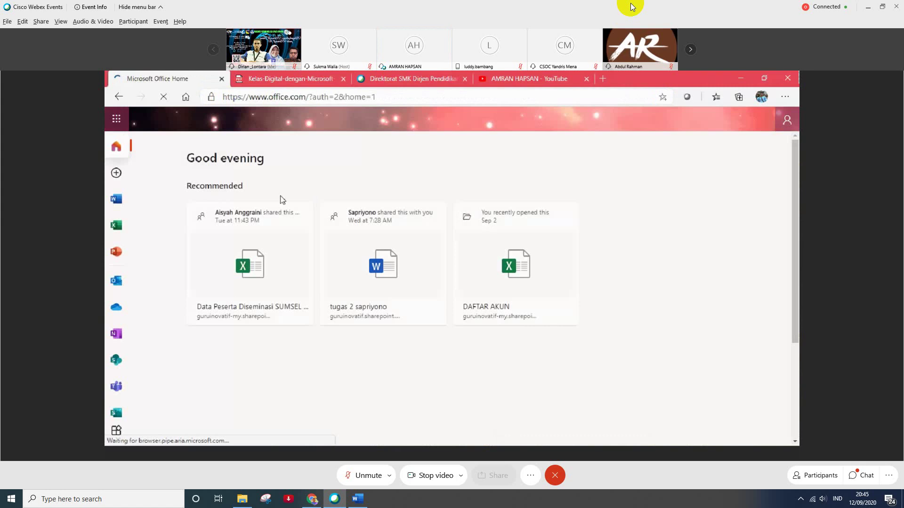
left_click(116, 387)
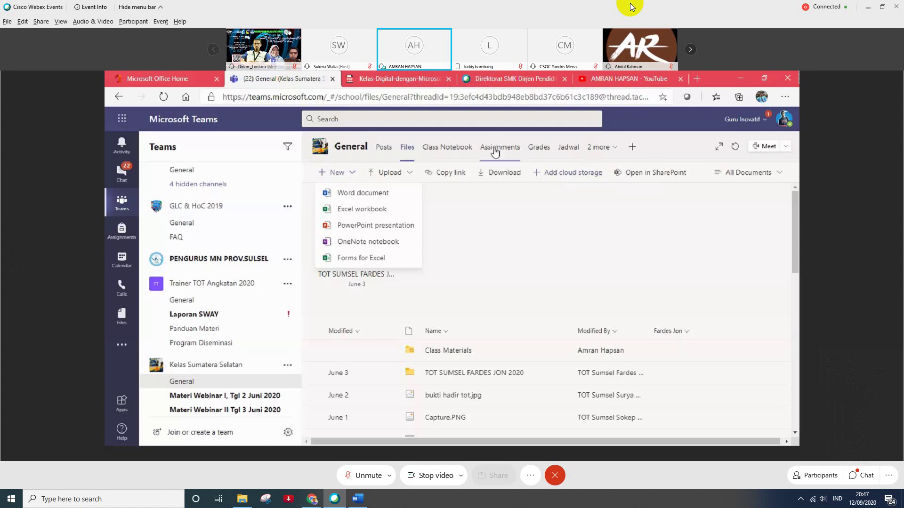
- Open the Kelas Sumatera Selatan Grades tab showing Tugas Diseminasi scores and statuses
left_click(532, 150)
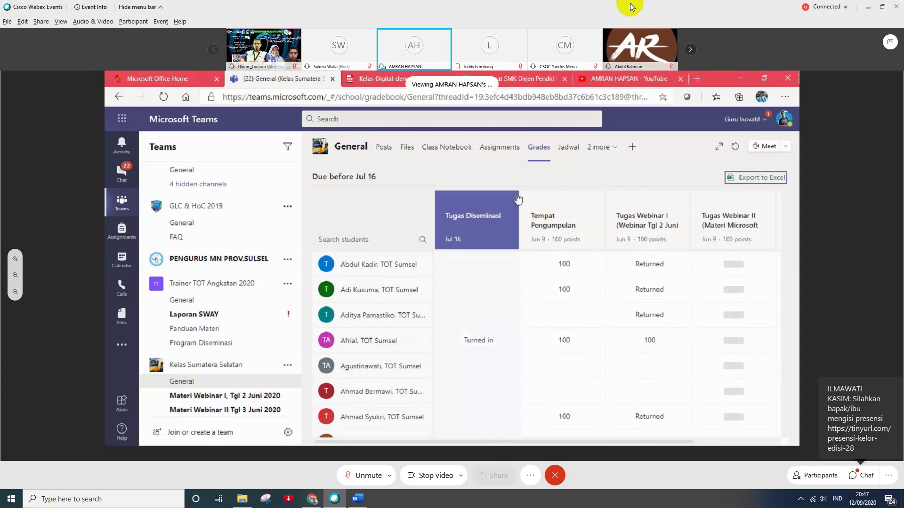
- Inspect the first student's Tempat Pengumpulan and webinar grades, then return to Kelas Sumatera Selatan's General channel
left_click(563, 255)
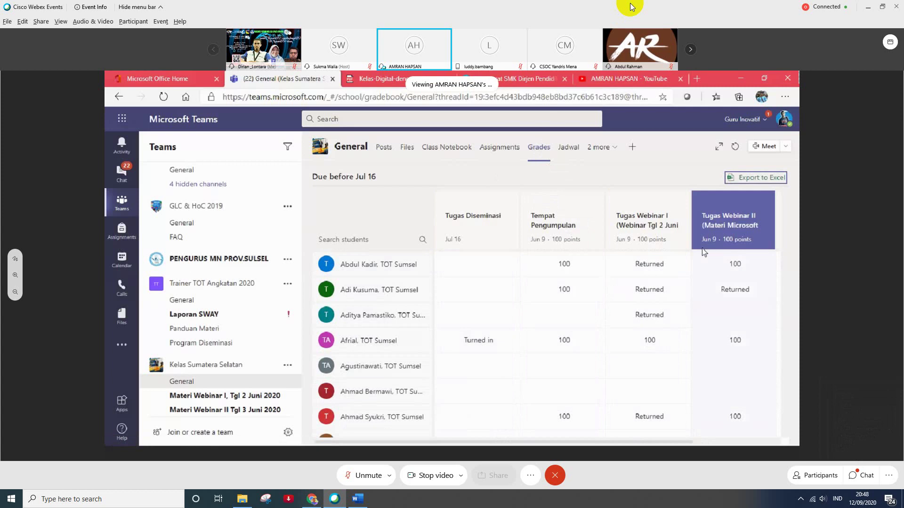
left_click(642, 268)
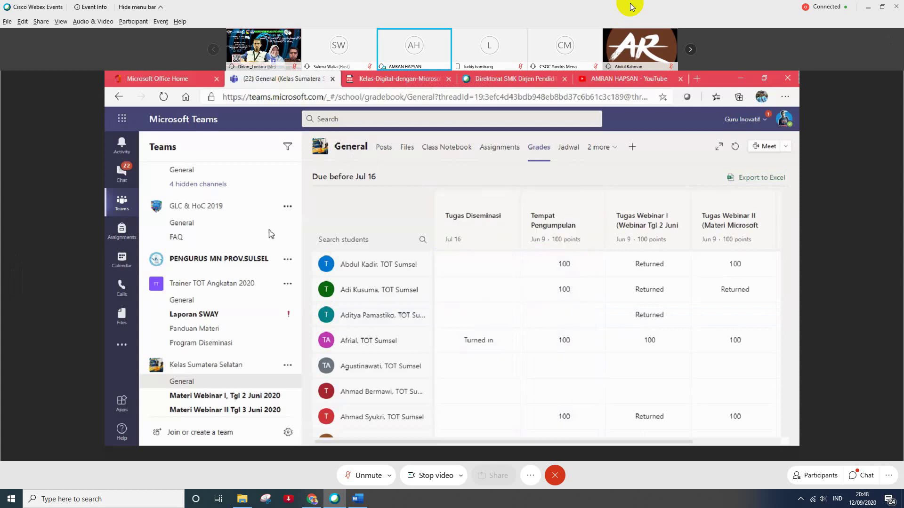
left_click(182, 382)
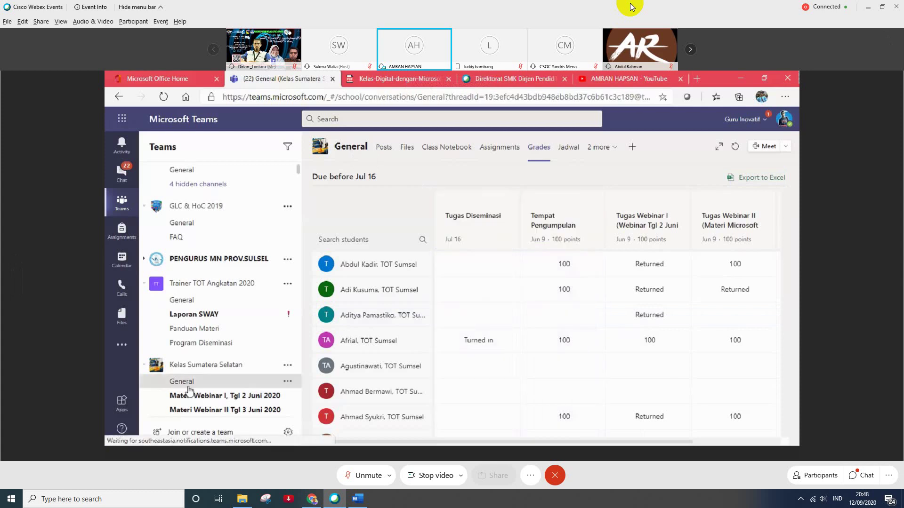
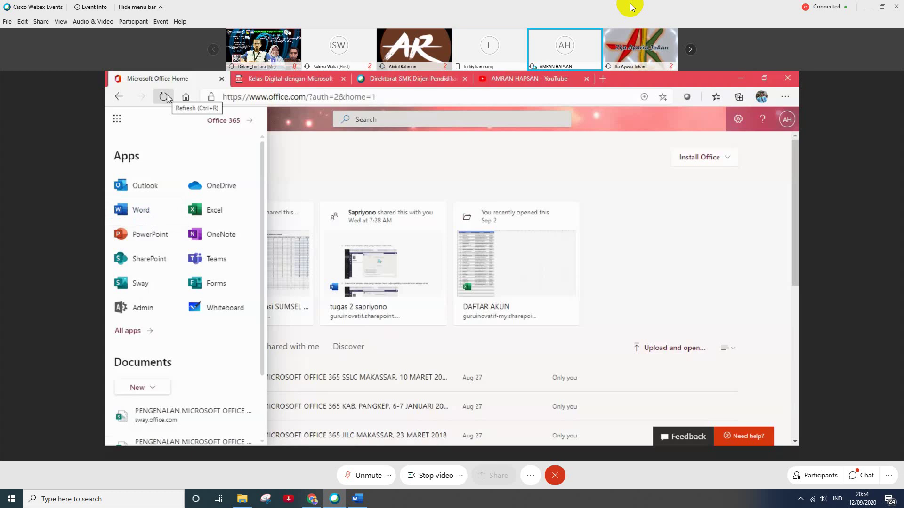
- Go to the Microsoft 365 admin center from the Office.com app launcher
left_click(134, 307)
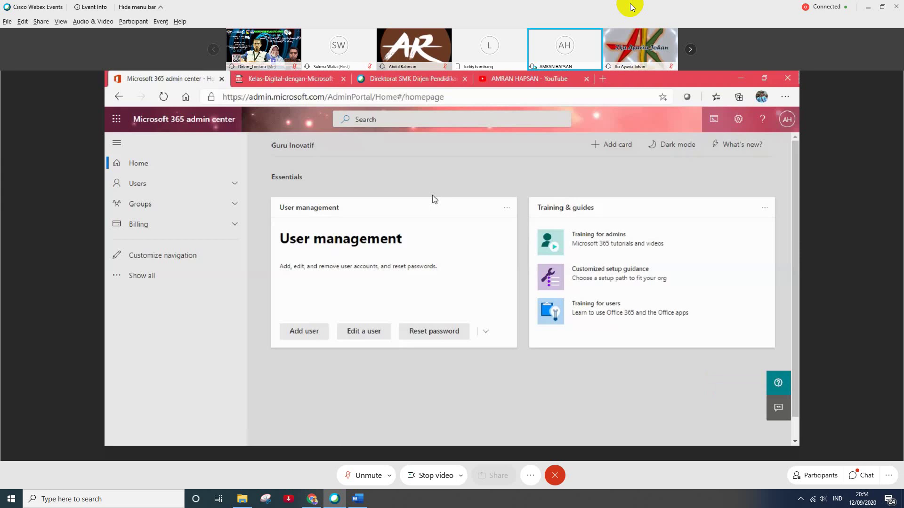
- Expand Users and show the Active users list with their Office 365 A1 licences
left_click(162, 184)
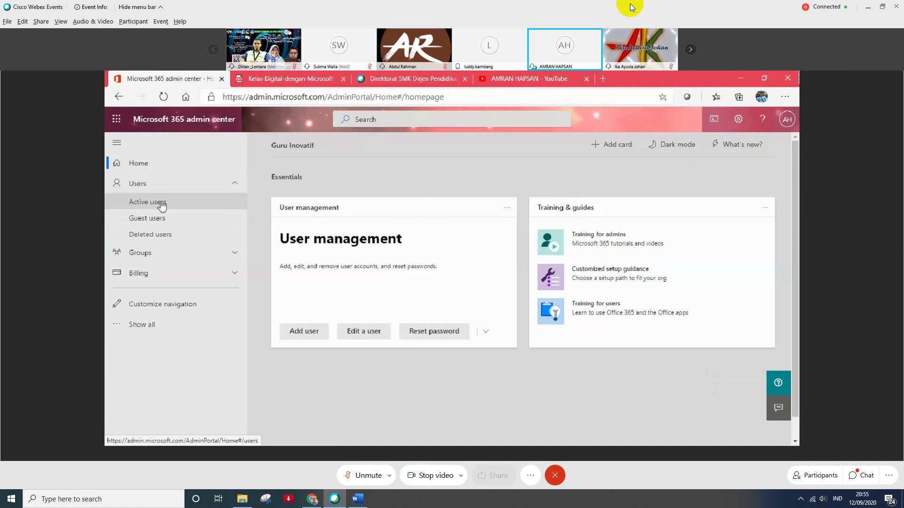
left_click(162, 205)
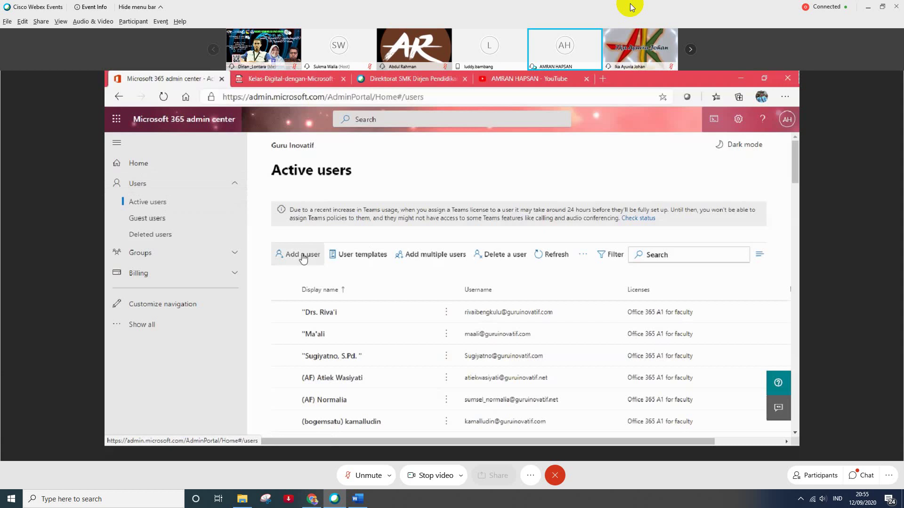
- Start Add multiple users to reach the Create and upload the file step
left_click(447, 260)
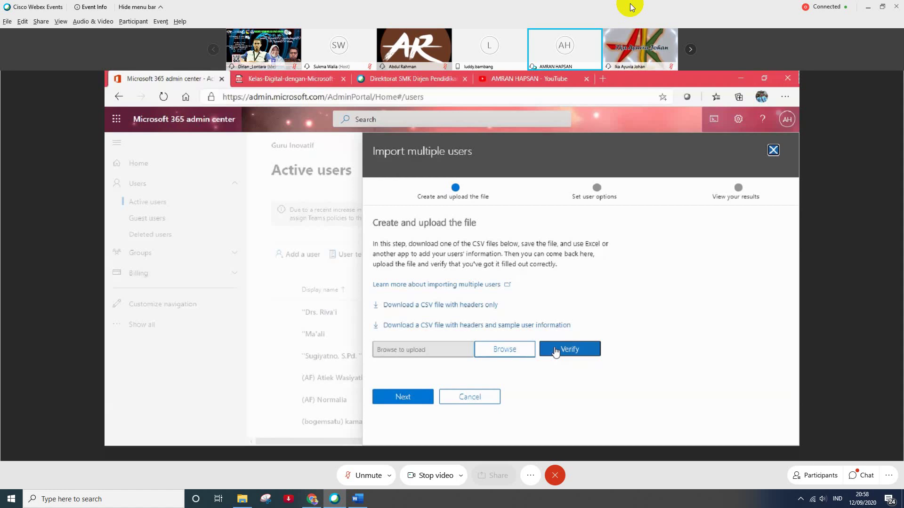
- Pick the user CSV file to upload for the bulk import
left_click(517, 349)
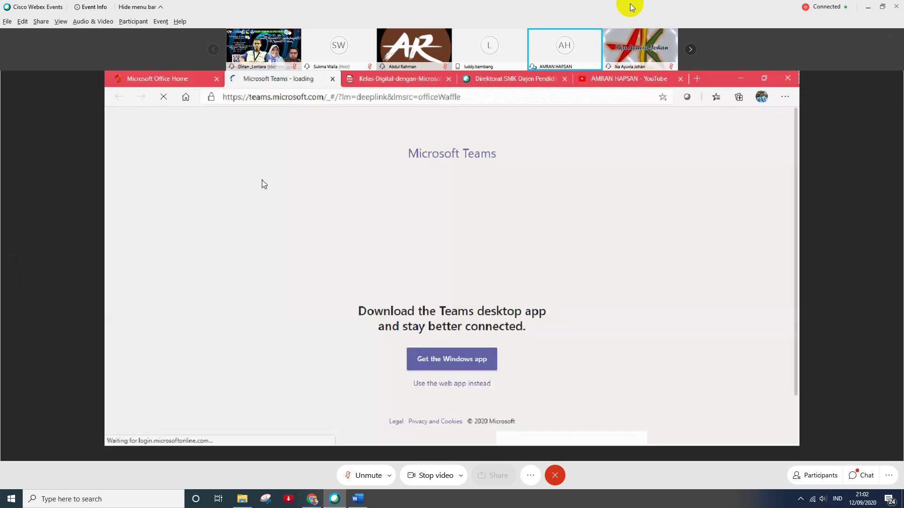
- Continue in the Teams web app and open the Kelas XII TKJ 1 team
left_click(433, 384)
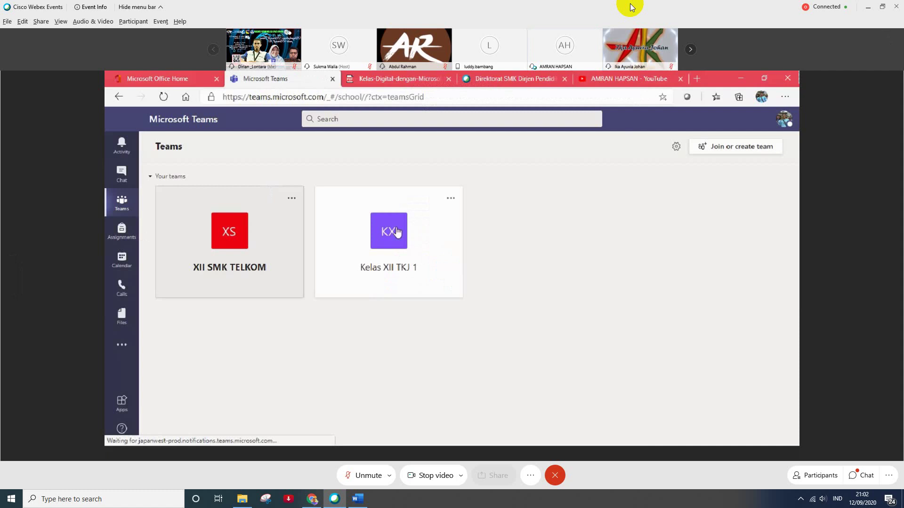
left_click(397, 232)
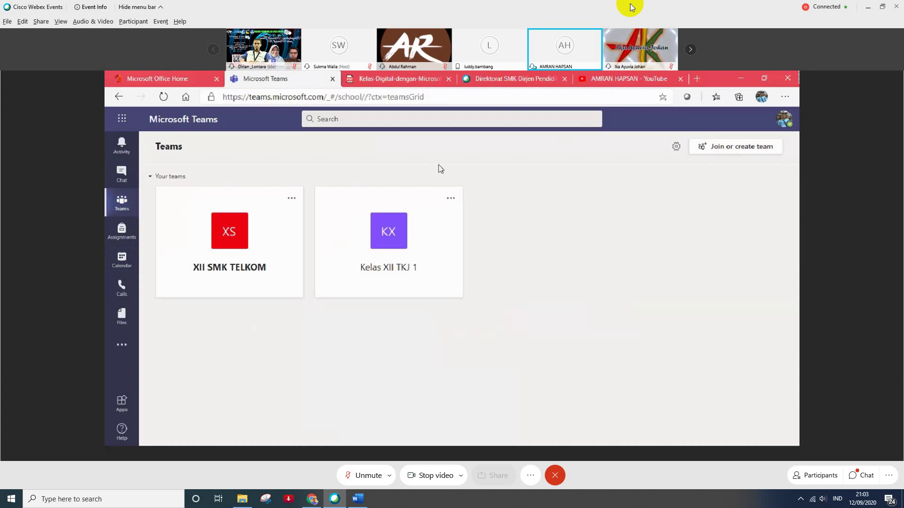
left_click(388, 227)
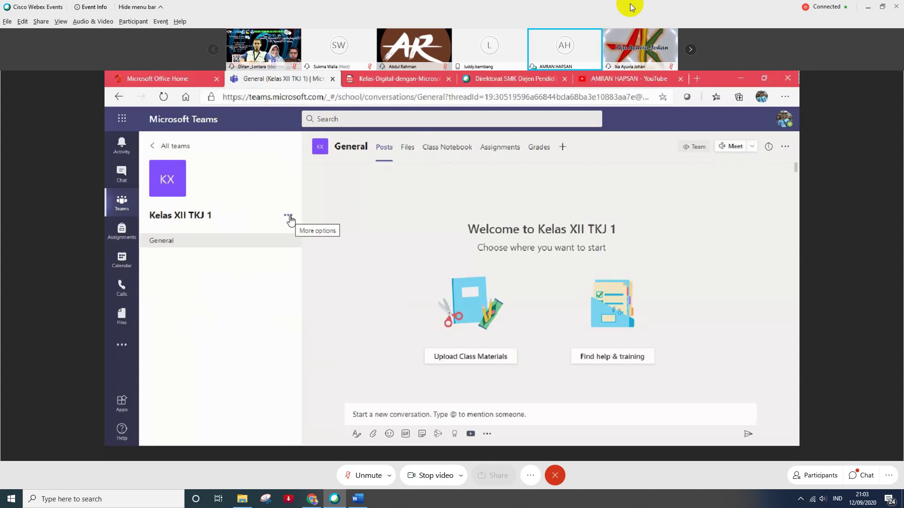
- Search for and add two matching students to the Kelas XII TKJ 1 team
left_click(288, 217)
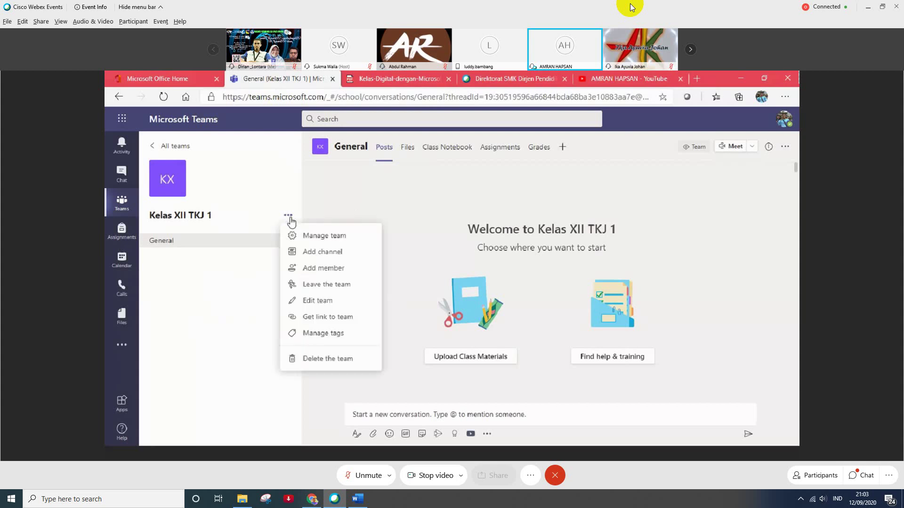
left_click(309, 272)
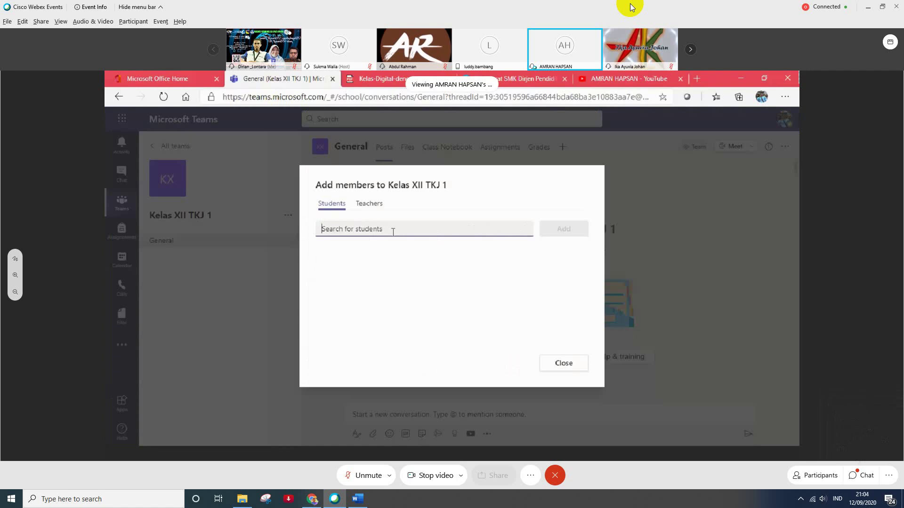
type("amr")
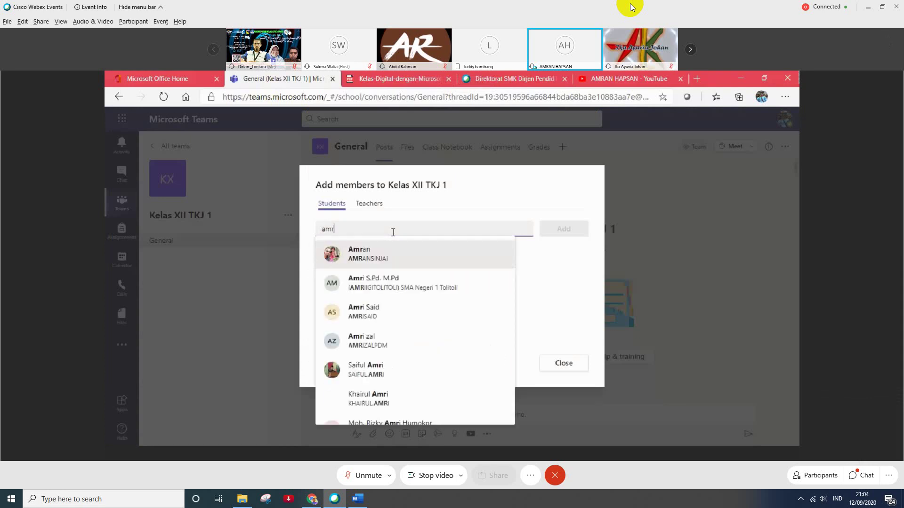
left_click(368, 255)
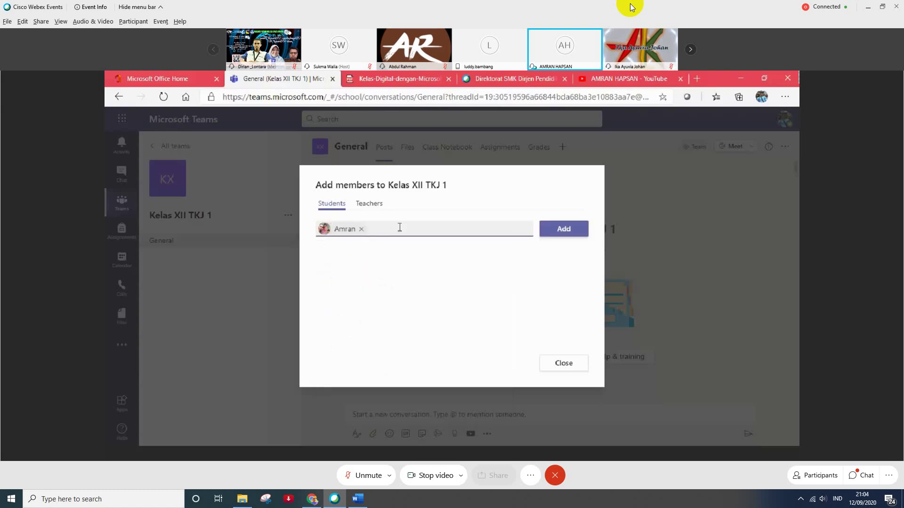
type("am")
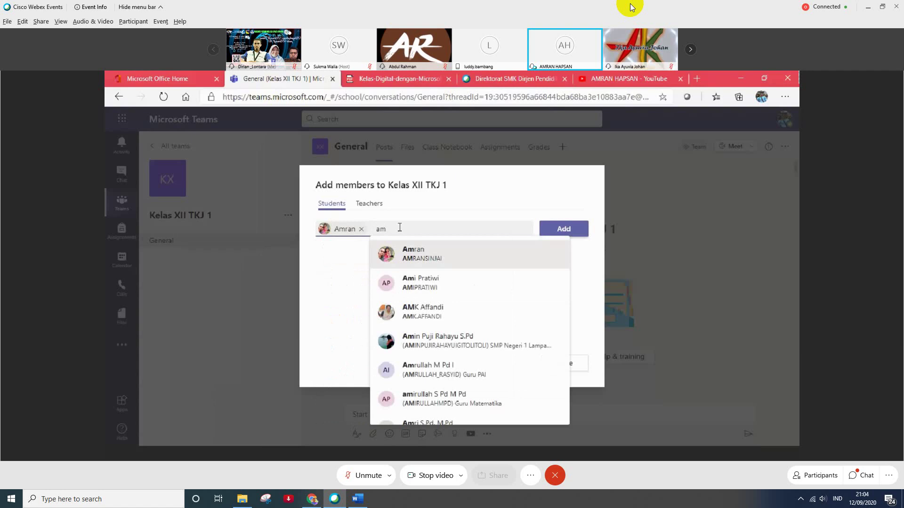
left_click(415, 283)
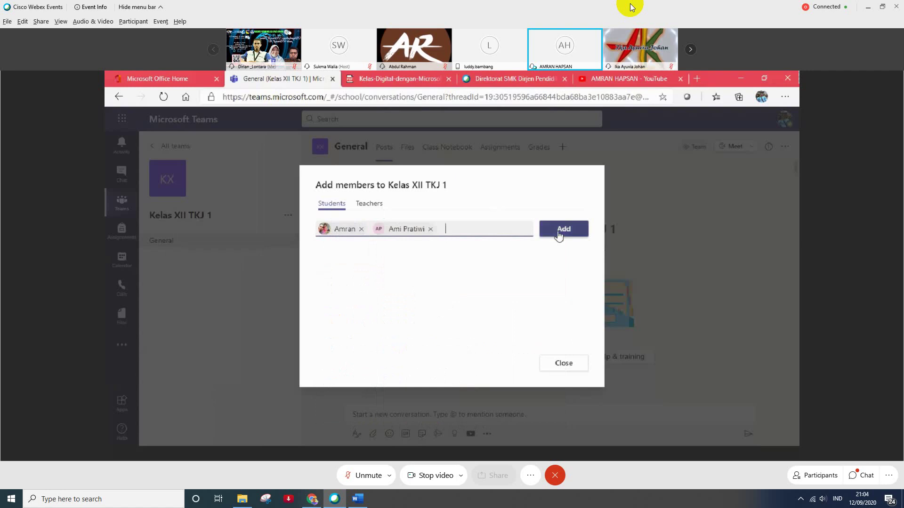
left_click(558, 234)
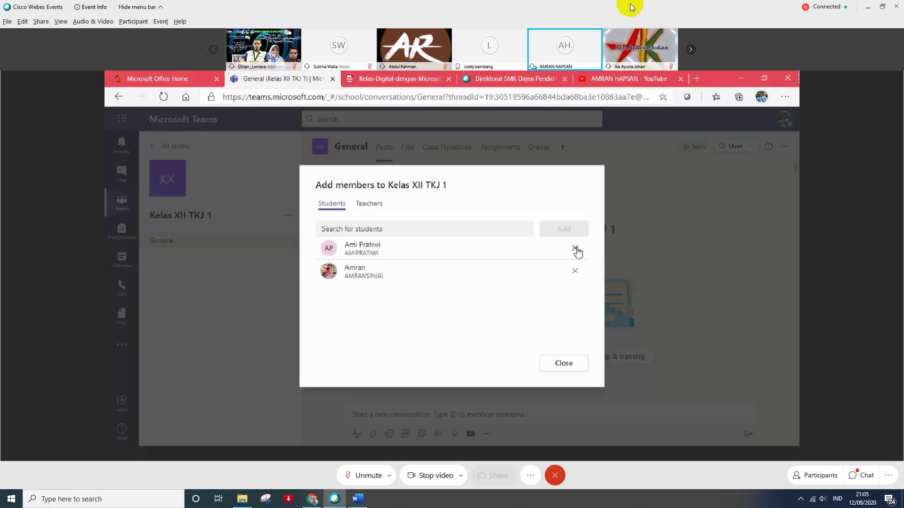
- On the Teachers tab, search the second teacher's name, add them, then close
left_click(371, 209)
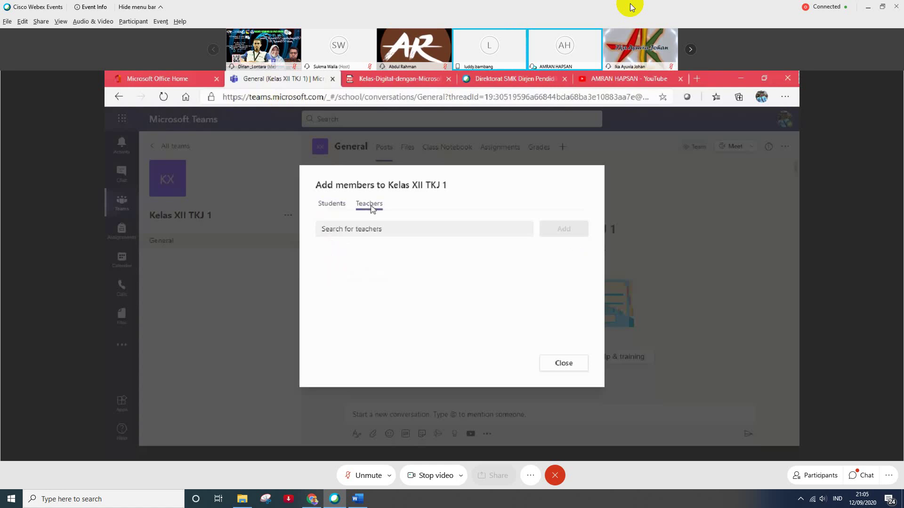
left_click(380, 230)
type("b")
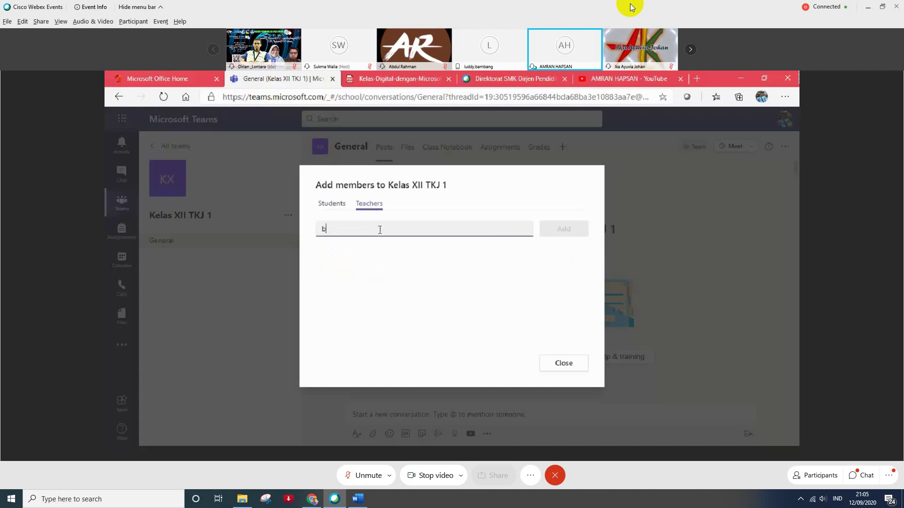
type("asri")
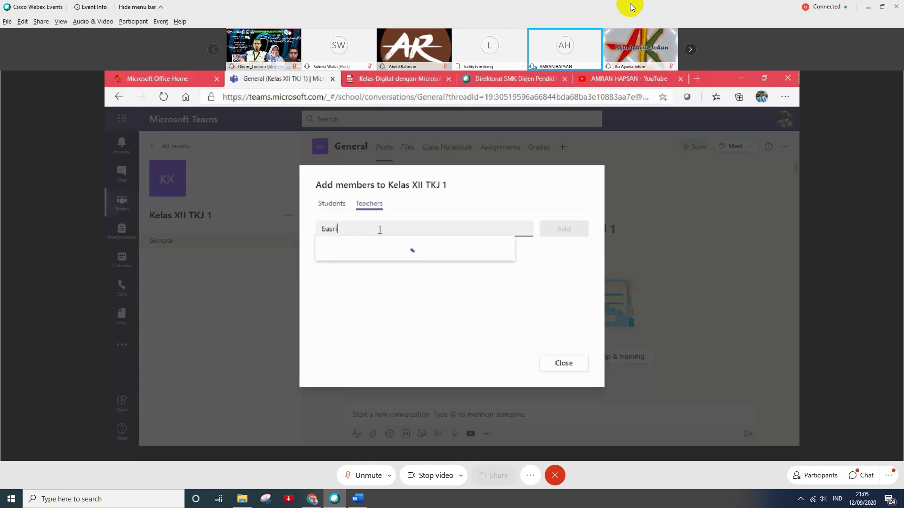
type("la")
key("BackSpace")
key("BackSpace")
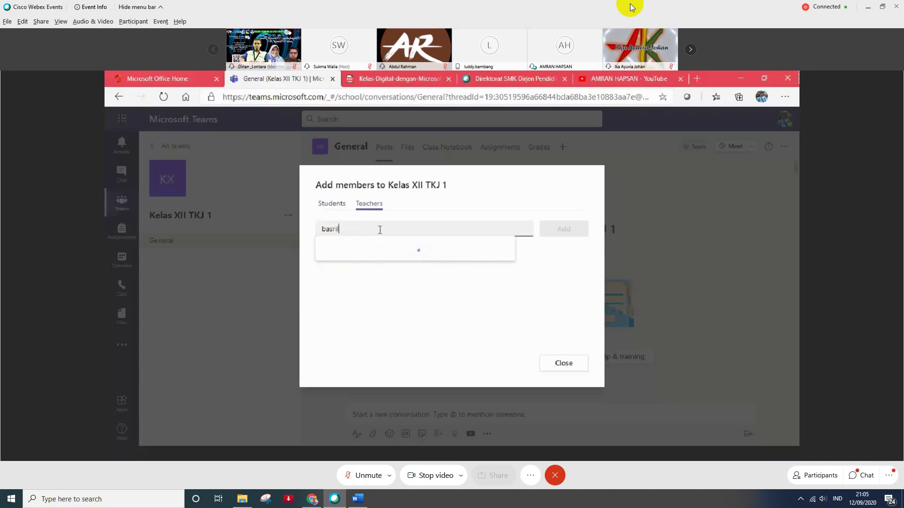
key("BackSpace")
key("BackSpace")
key("BackSpace")
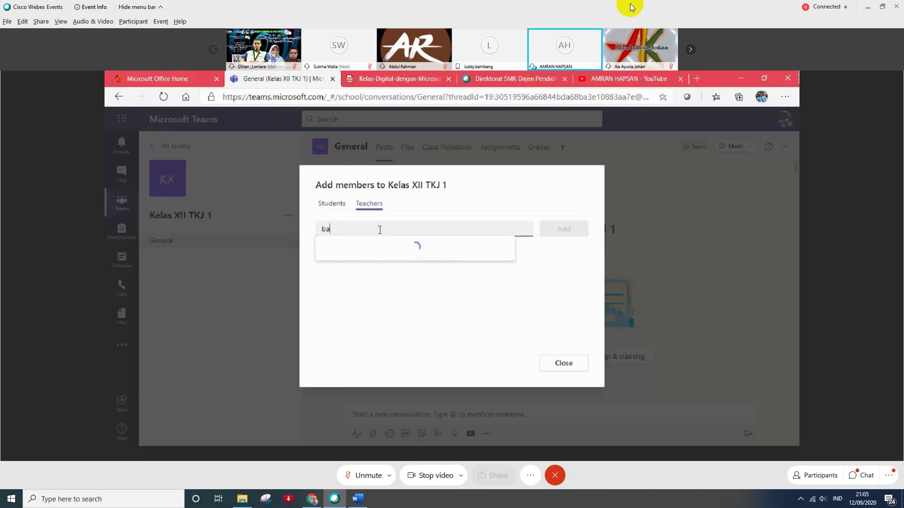
key("BackSpace")
key("BackSpace")
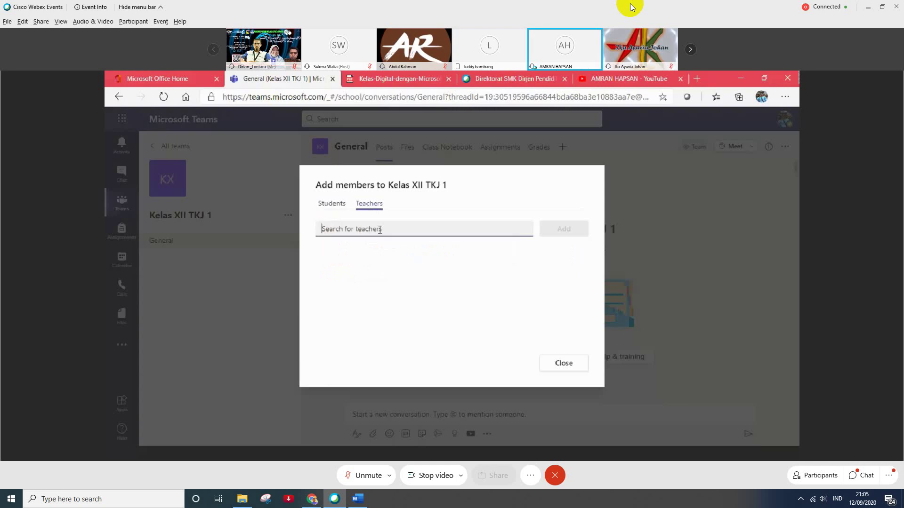
type("amr")
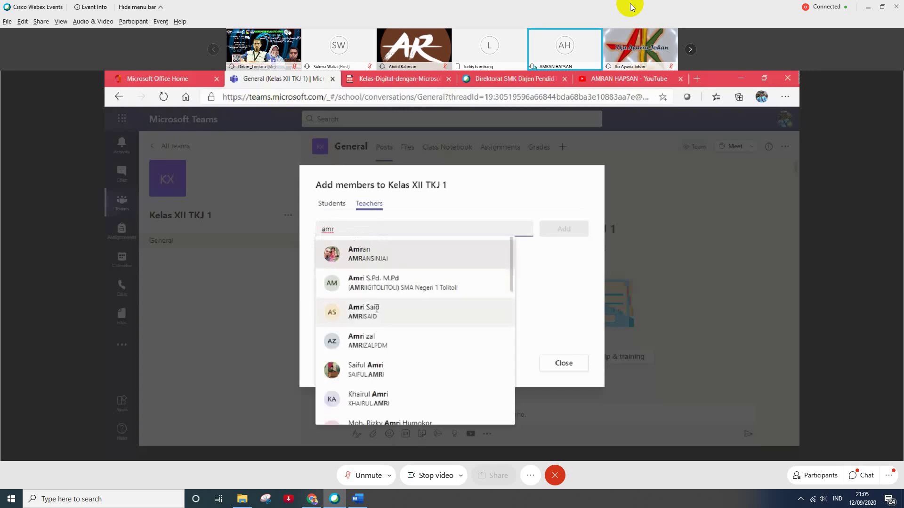
left_click(372, 287)
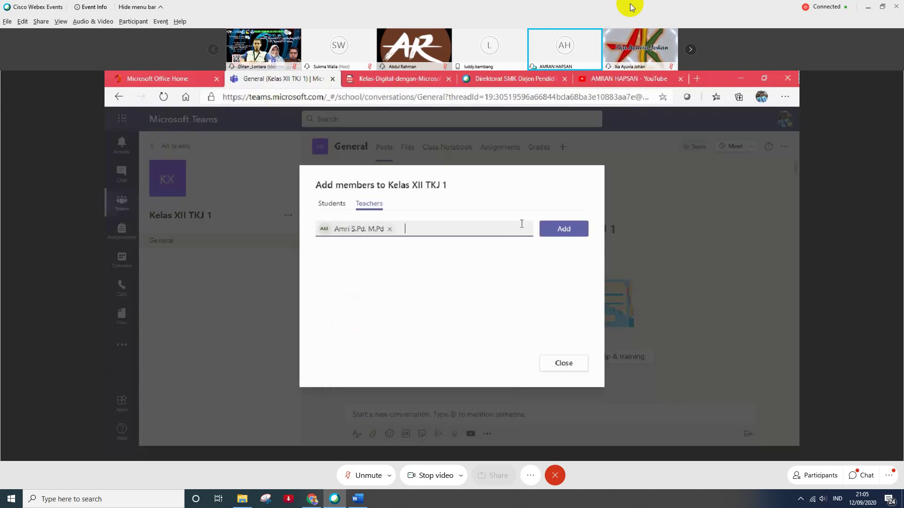
left_click(553, 236)
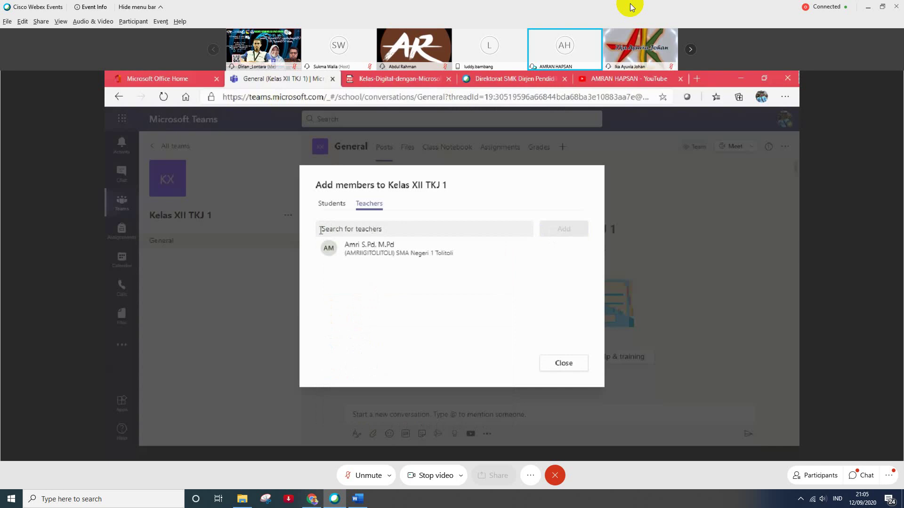
left_click(328, 206)
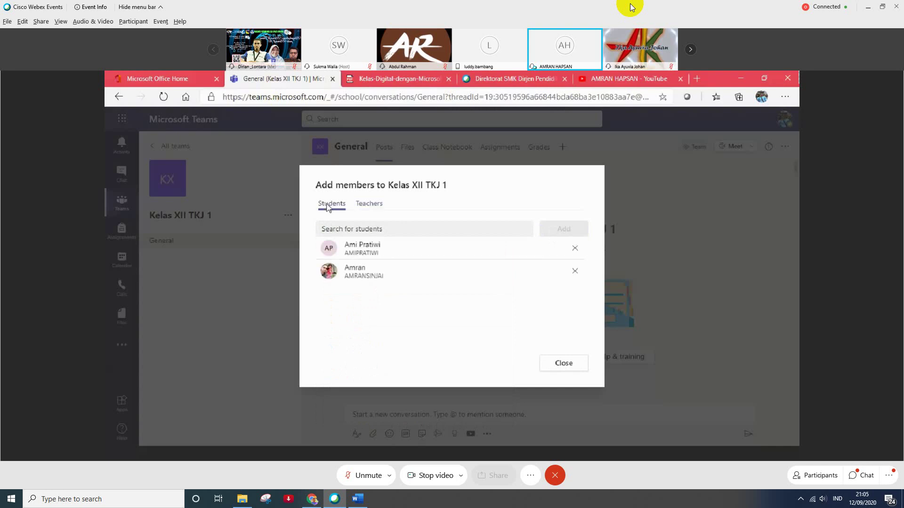
left_click(564, 363)
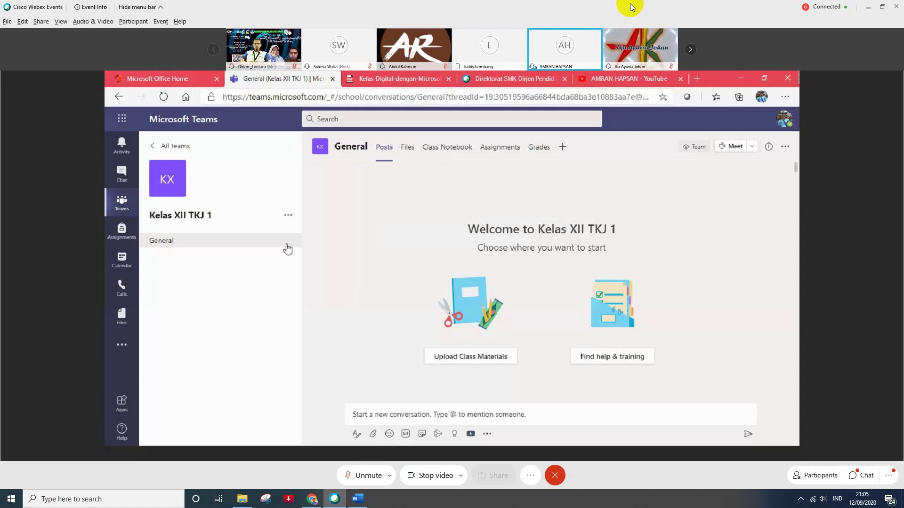
- Open Manage team, check the new teacher's role, then view the team Settings
left_click(288, 217)
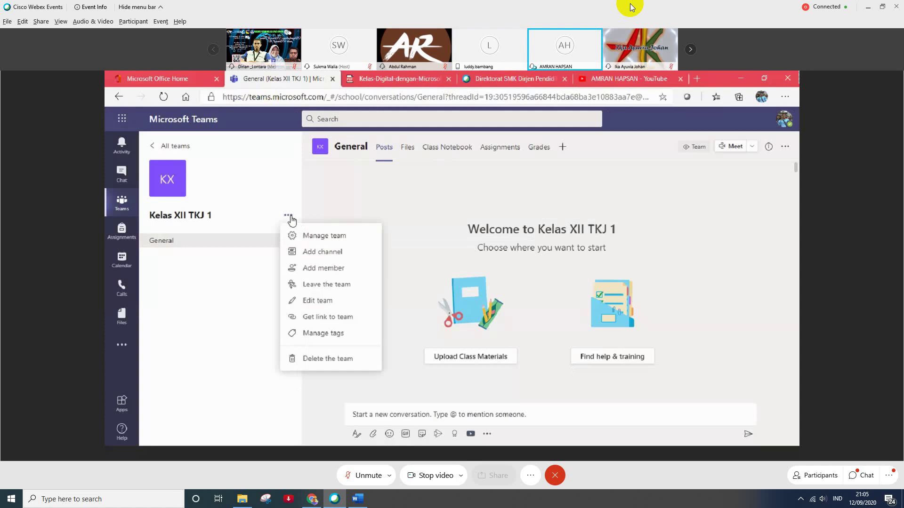
left_click(314, 242)
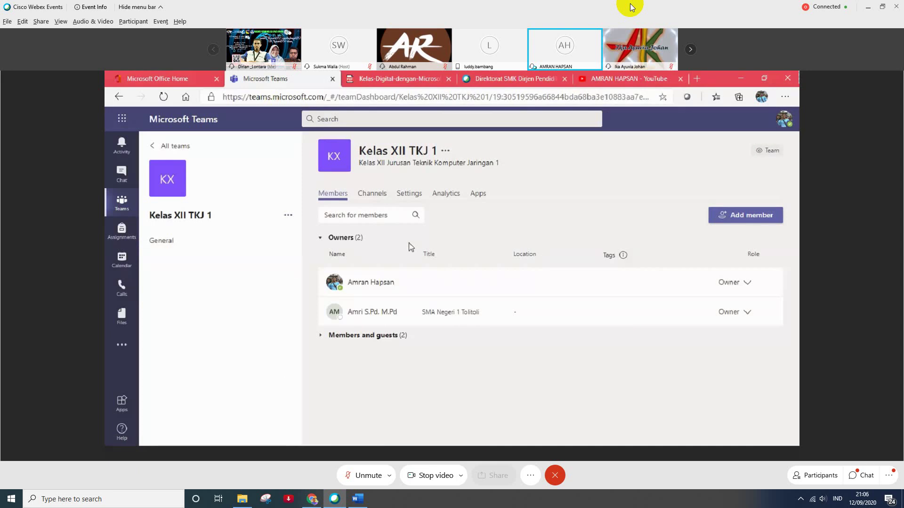
left_click(745, 312)
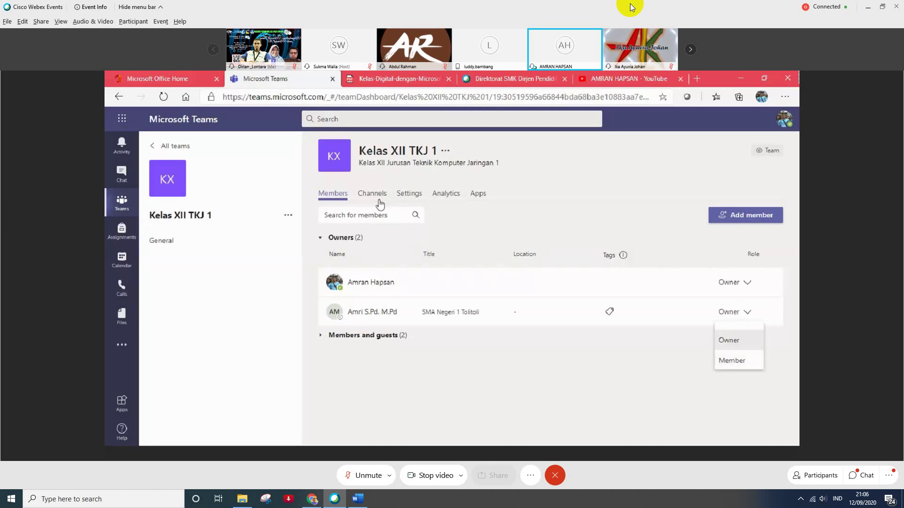
left_click(408, 194)
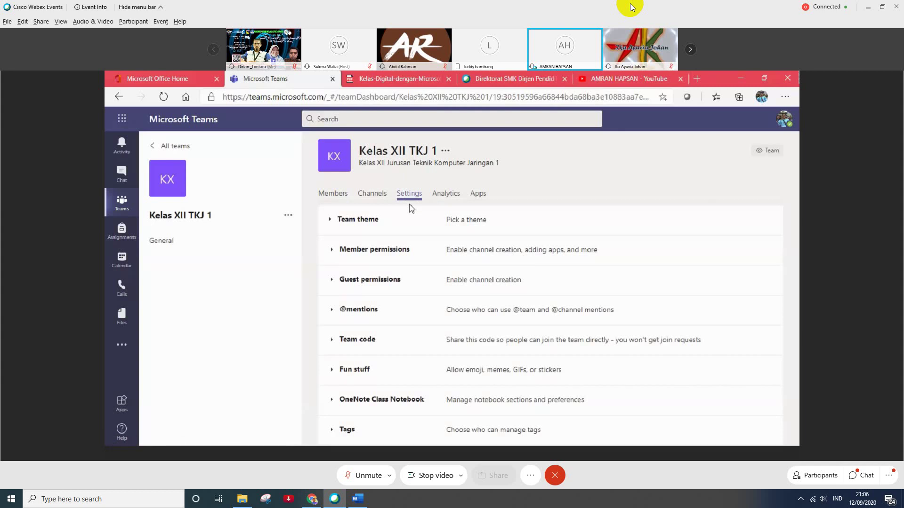
- Expand Team code in Settings and generate the team's join code
left_click(358, 343)
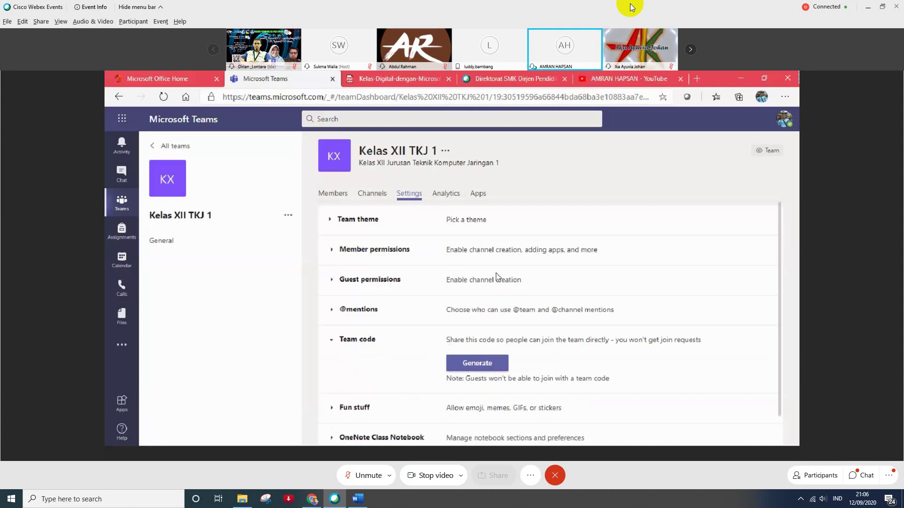
scroll(445, 353, "down", 1)
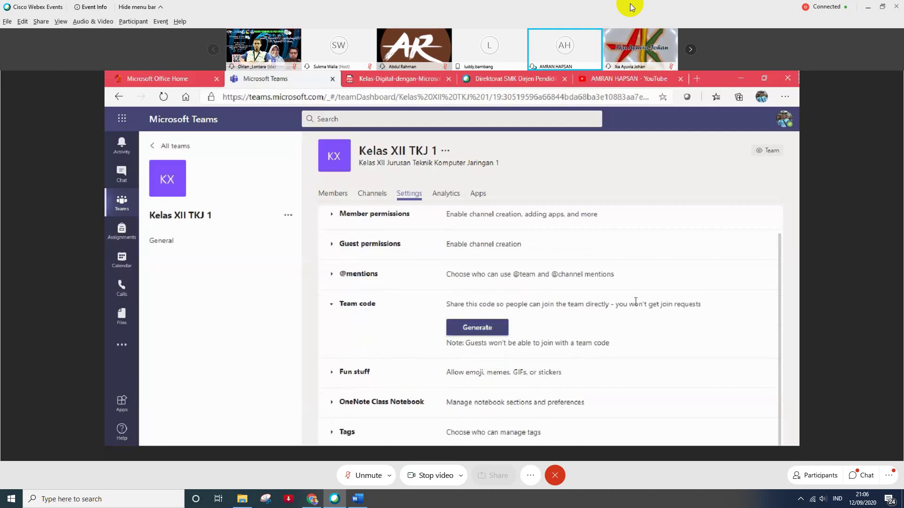
left_click(478, 329)
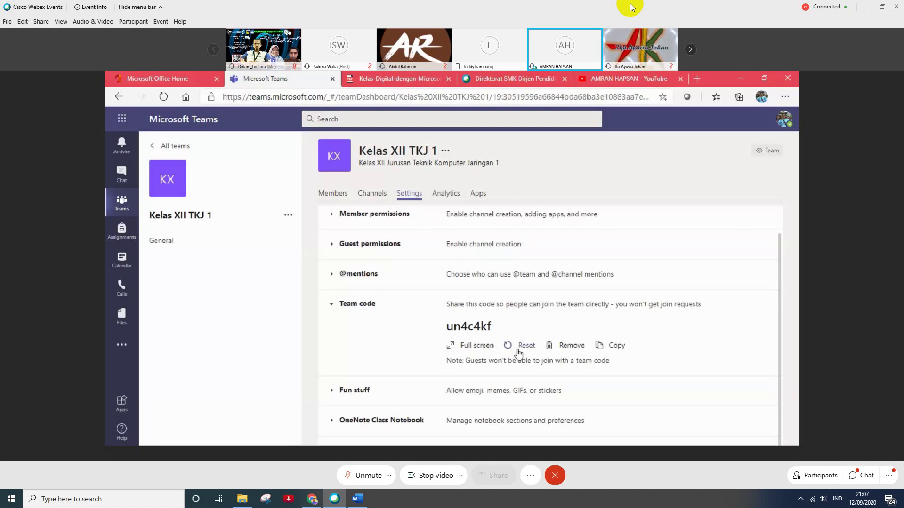
- Return to the Kelas XII TKJ 1 General channel posts
left_click(158, 242)
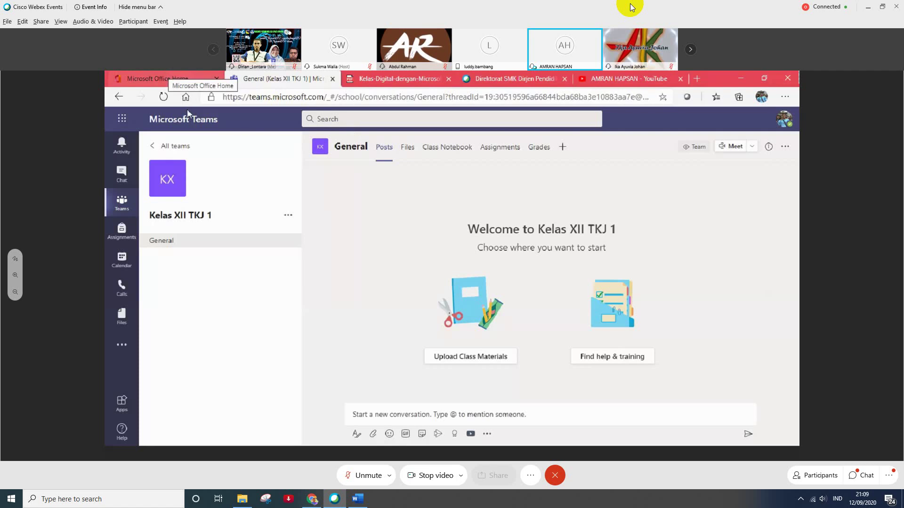
- In Add members, search a student's name and select the matching guest account
left_click(288, 218)
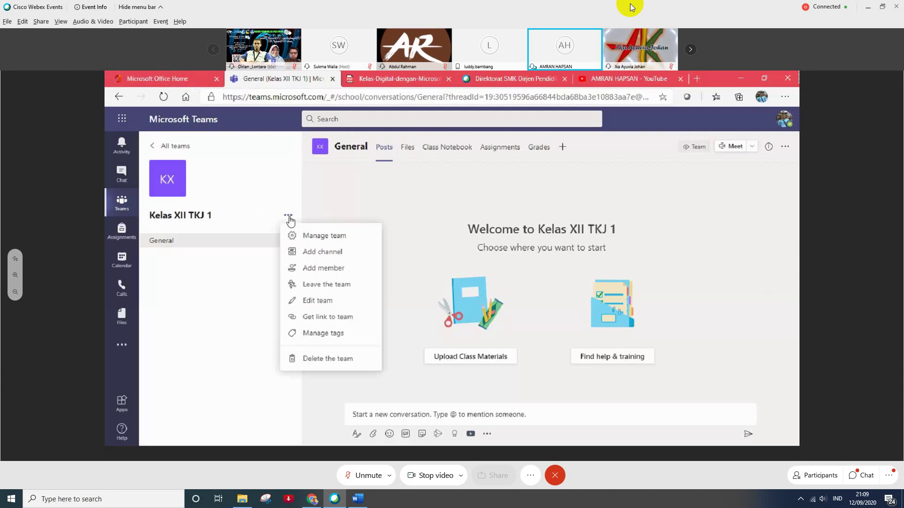
left_click(313, 271)
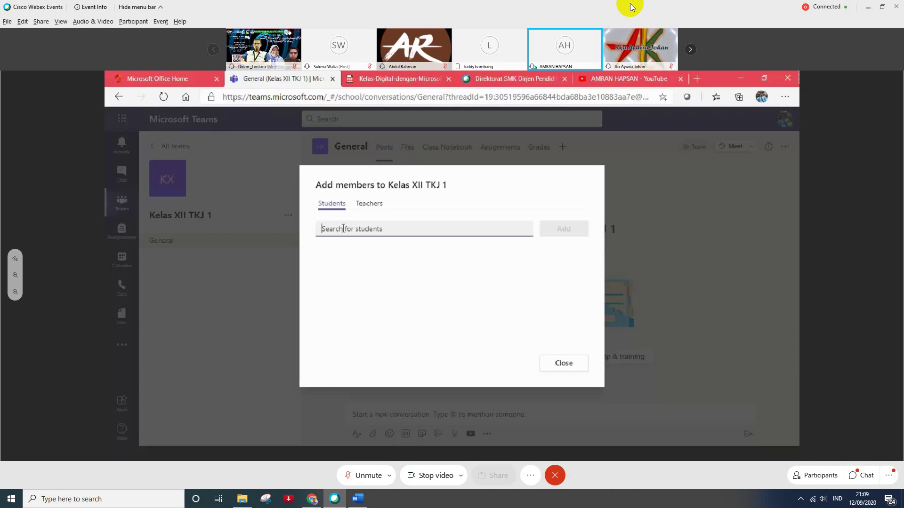
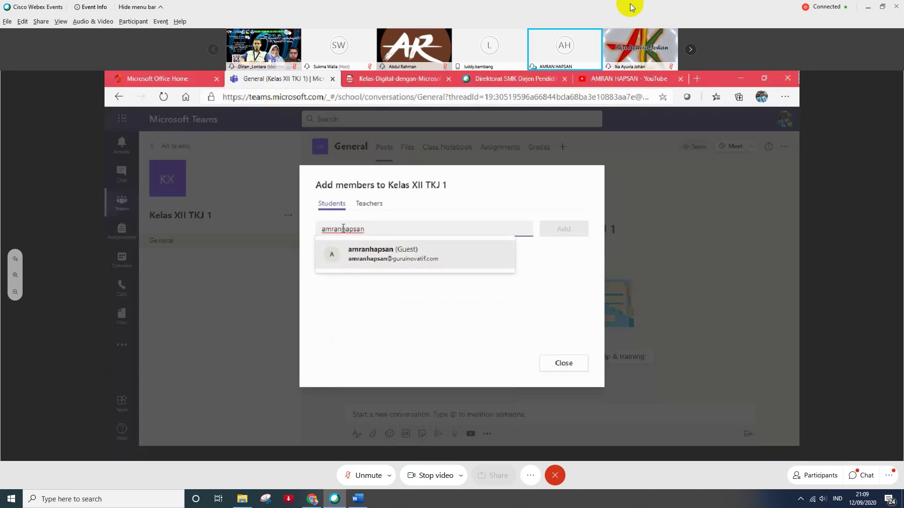
left_click(368, 262)
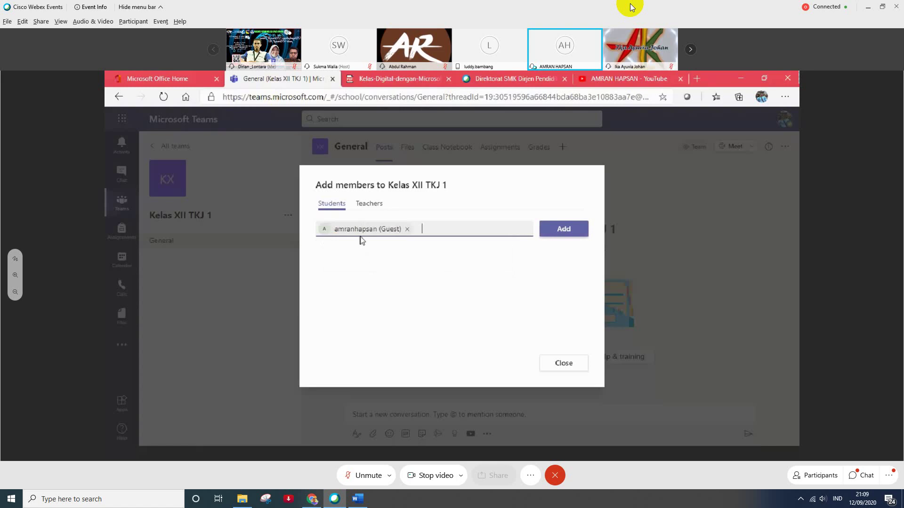
- Enter the second student's e-mail address and add it as a guest student
mouse_move(385, 230)
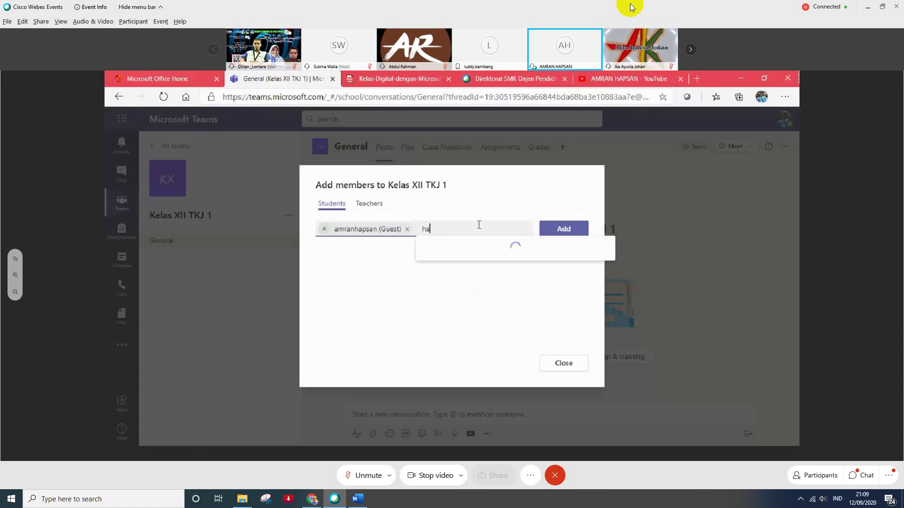
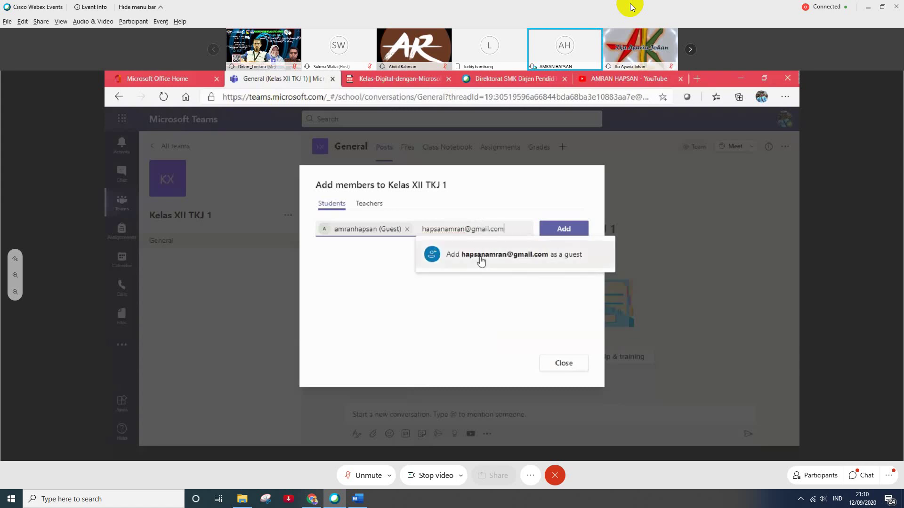
left_click(481, 260)
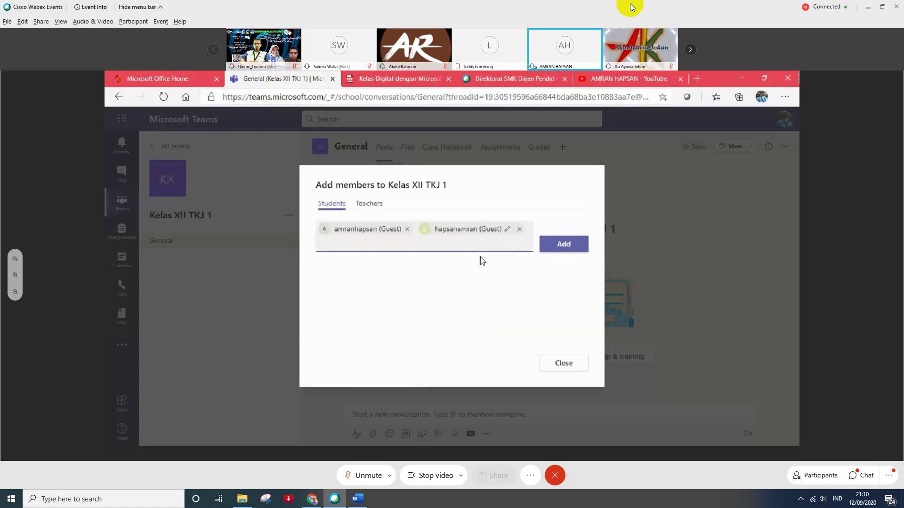
- Add both guests to Kelas XII TKJ 1 as students and close the Add members dialog
left_click(552, 250)
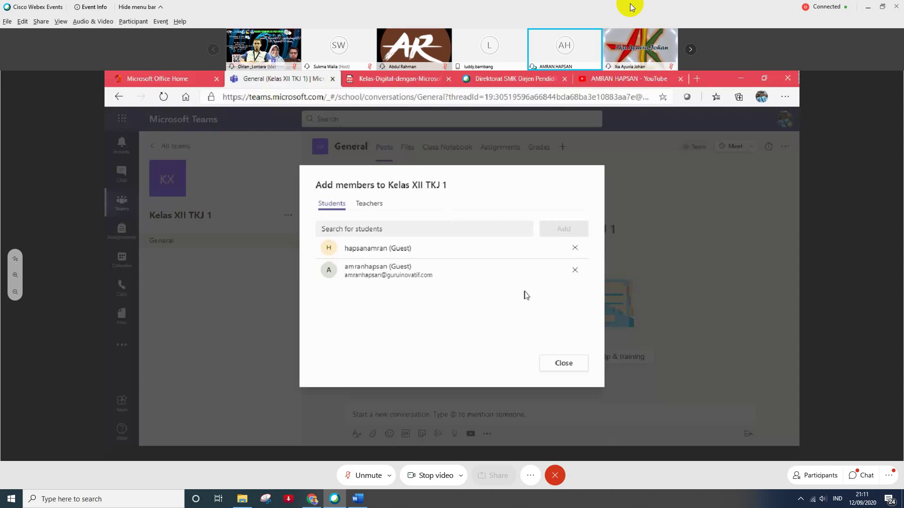
left_click(553, 369)
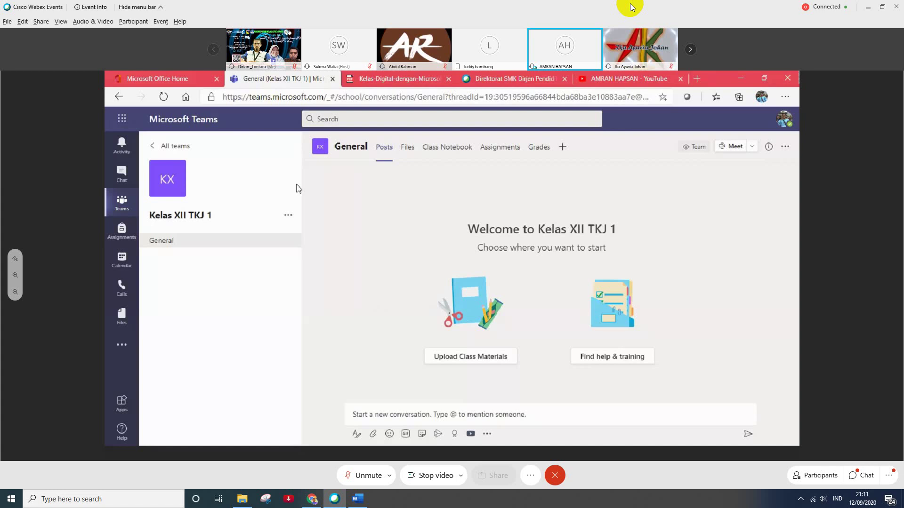
- Switch to the Microsoft Office Home browser tab
left_click(158, 78)
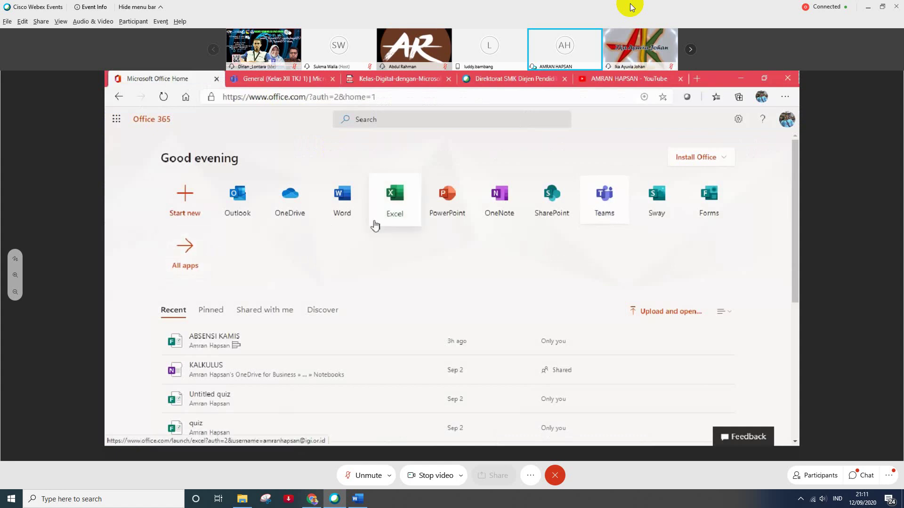
- Check the signed-in account from the Office 365 header
left_click(788, 123)
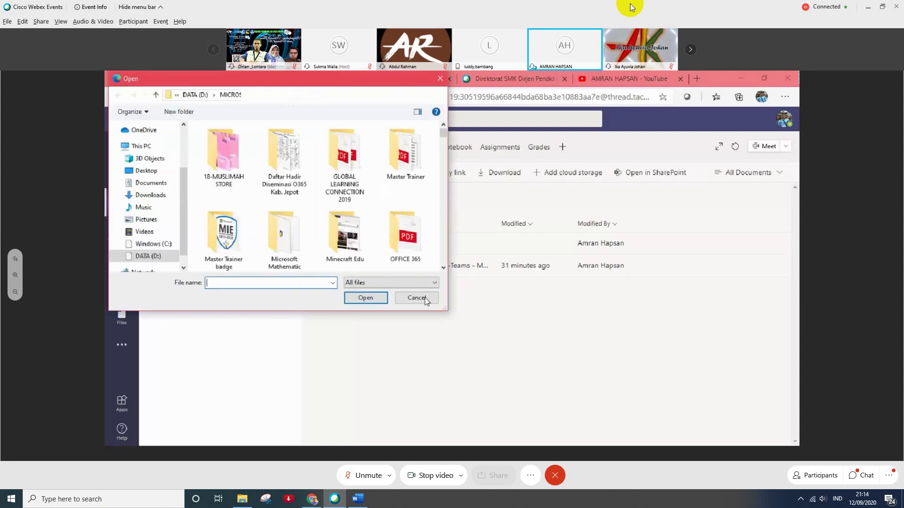
- Restart Upload > Files and browse into the DATA SUDAH DIKECCA' folder on DATA (D:)
left_click(416, 298)
left_click(406, 174)
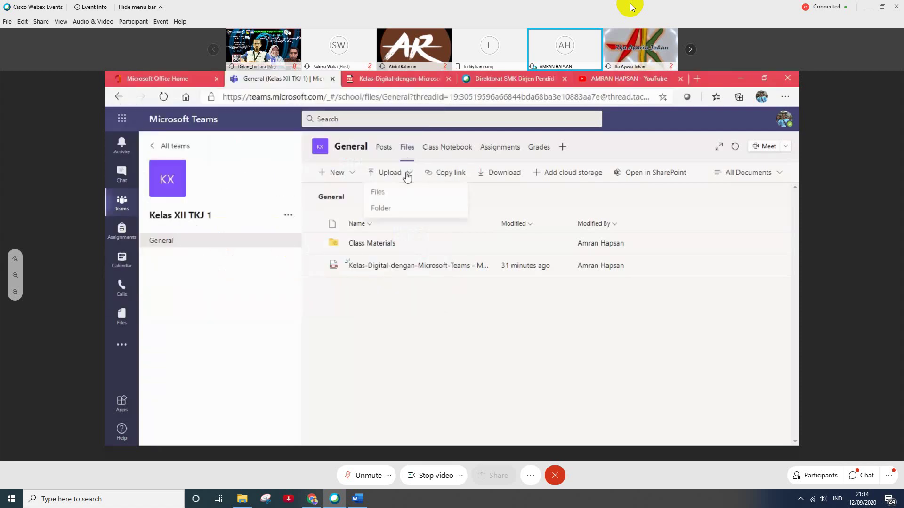
left_click(380, 193)
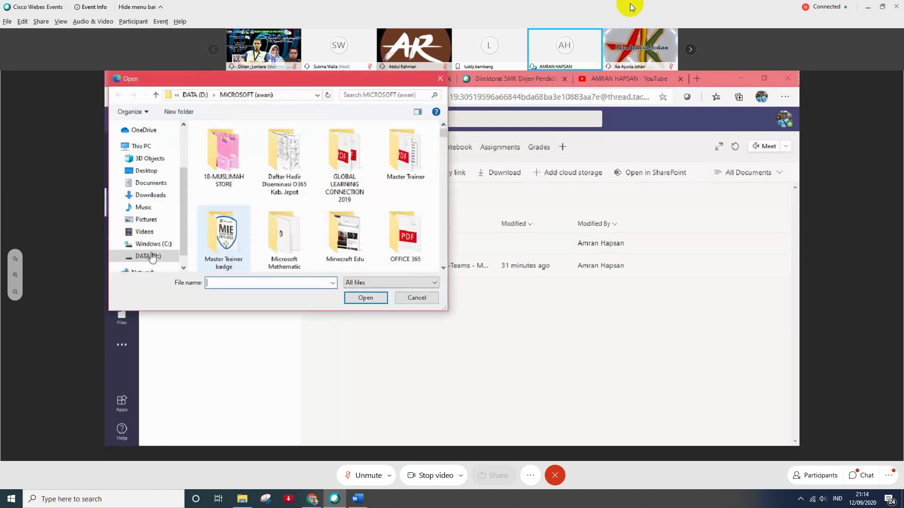
left_click(150, 256)
scroll(241, 155, "down", 1)
scroll(241, 165, "down", 3)
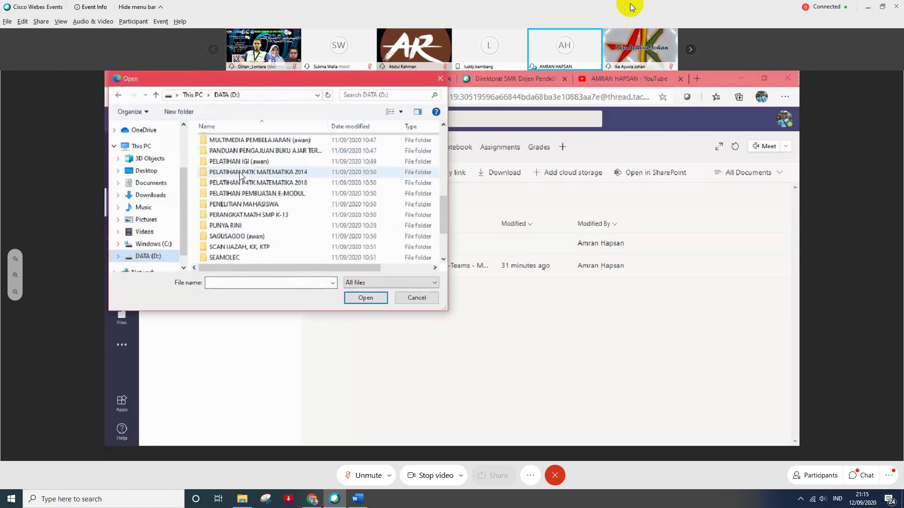
scroll(239, 186, "up", 6)
left_click(236, 206)
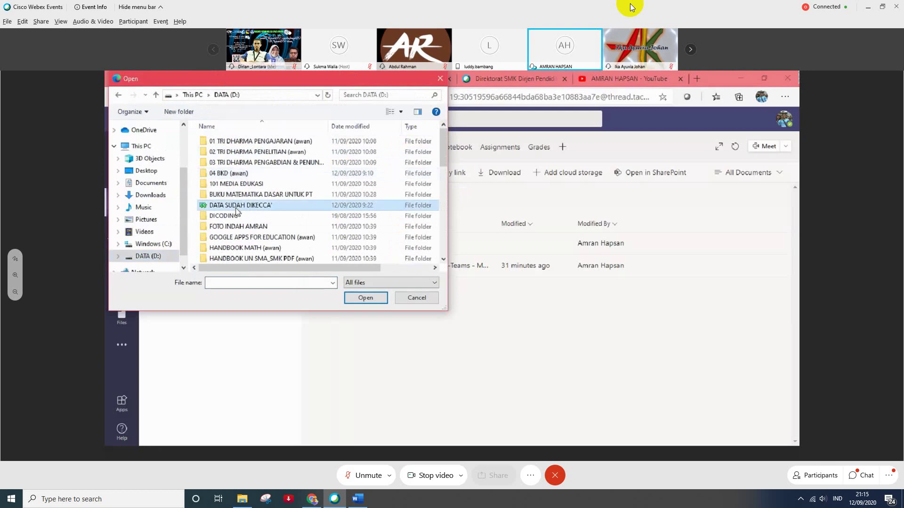
double_click(236, 209)
- Go to PERANGKATKU SMK TELKOM 2020-2021 > GANJIL and upload 6 - RPP KD 3.27
scroll(245, 191, "down", 4)
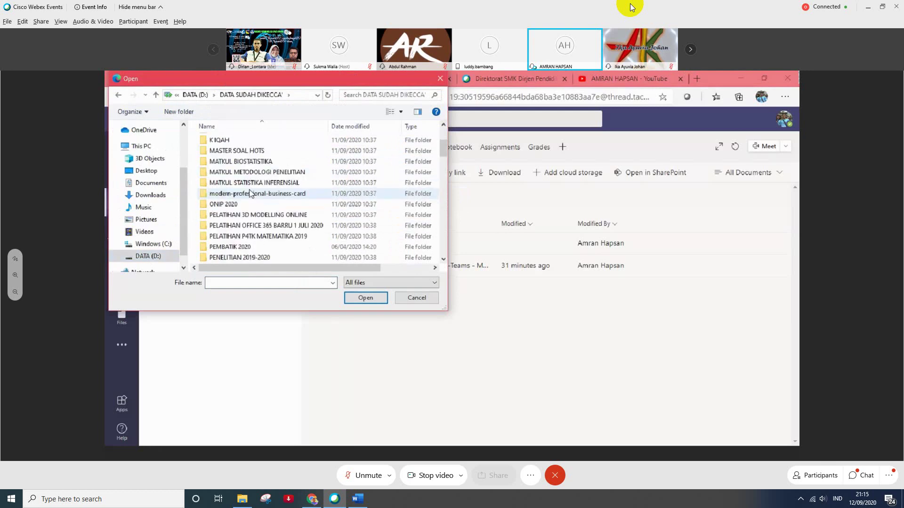
left_click(261, 237)
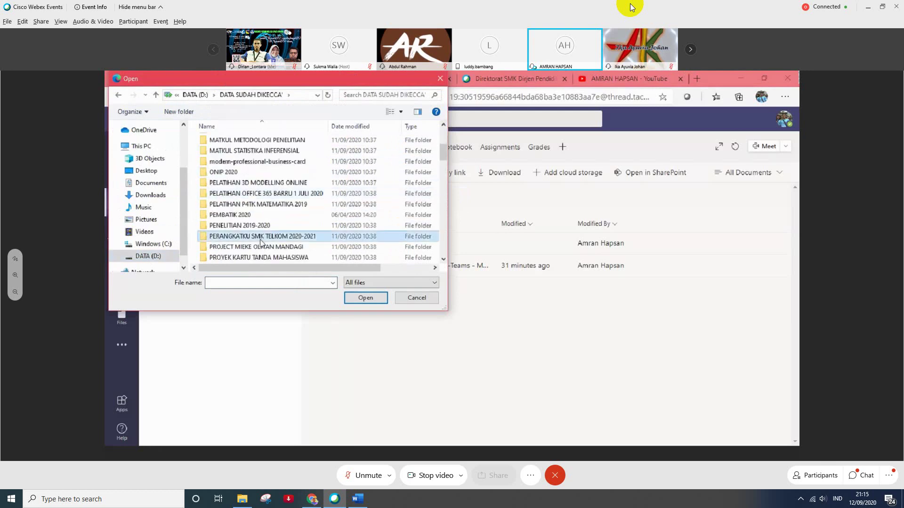
key("Return")
key("Down")
key("Return")
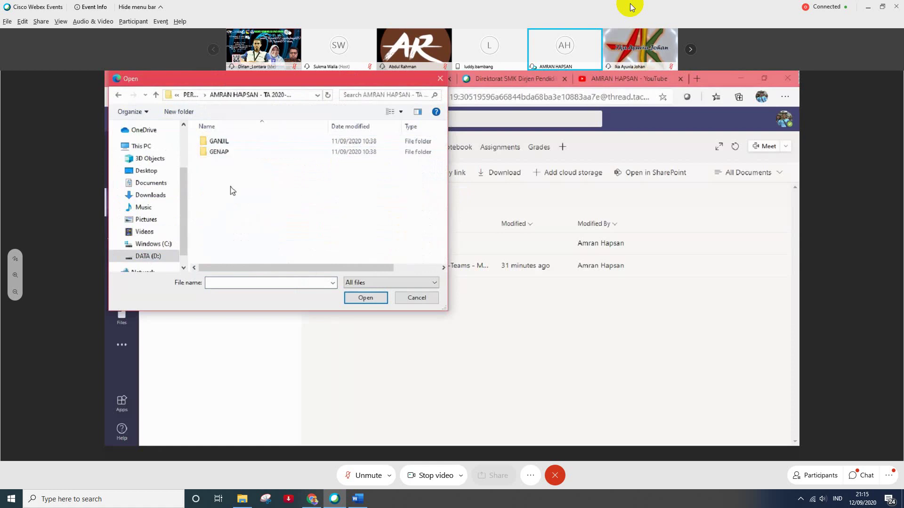
left_click(214, 144)
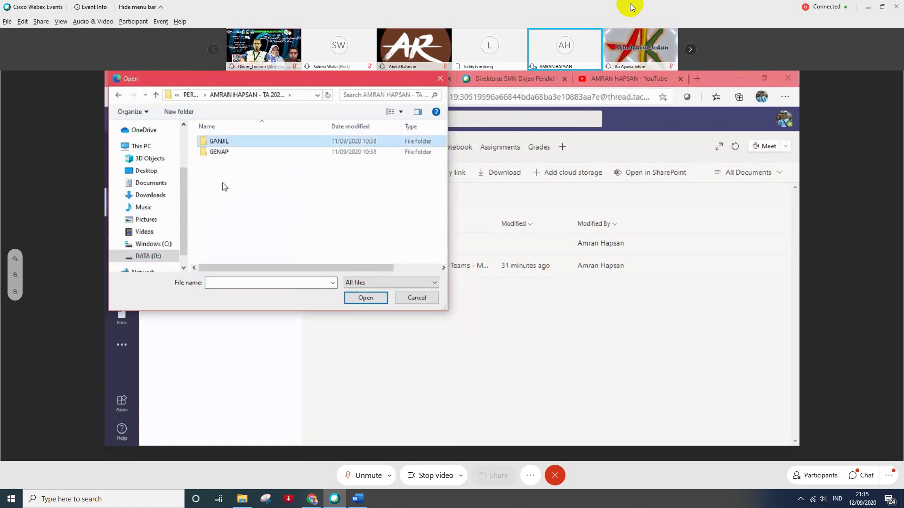
key("Return")
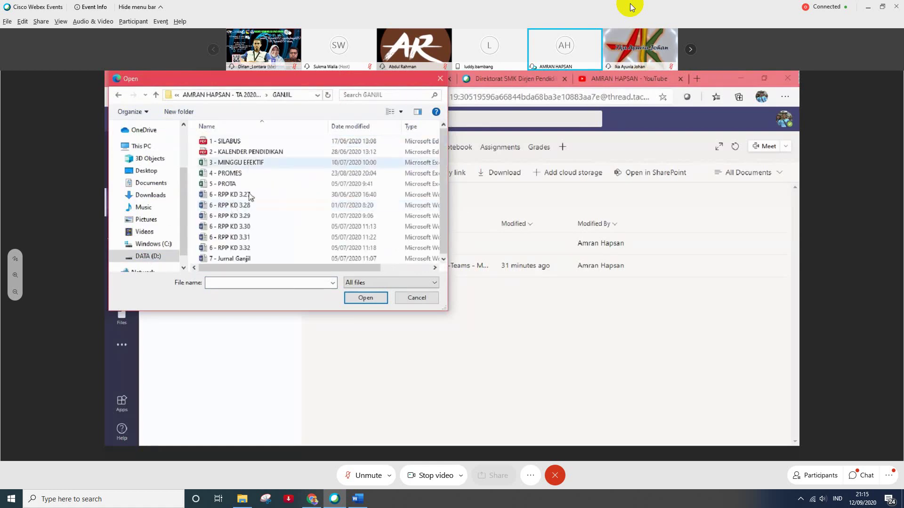
left_click(248, 196)
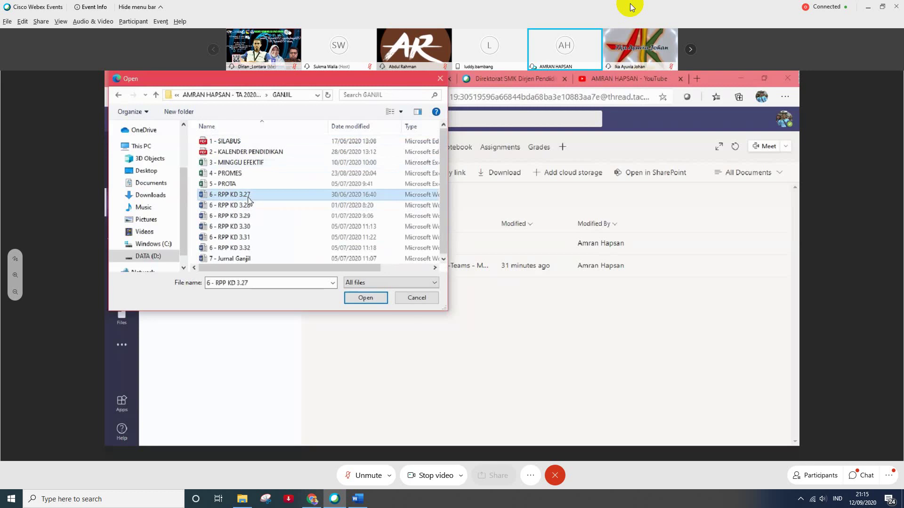
left_click(349, 298)
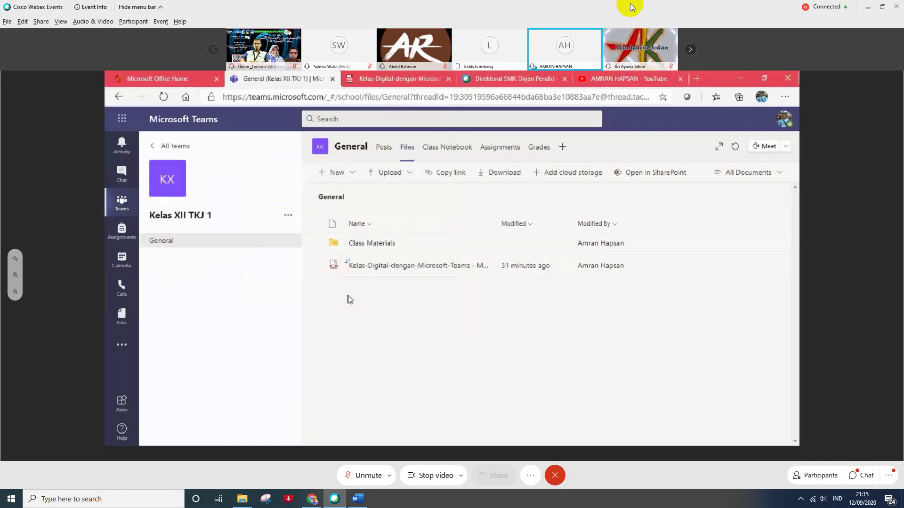
left_click(659, 177)
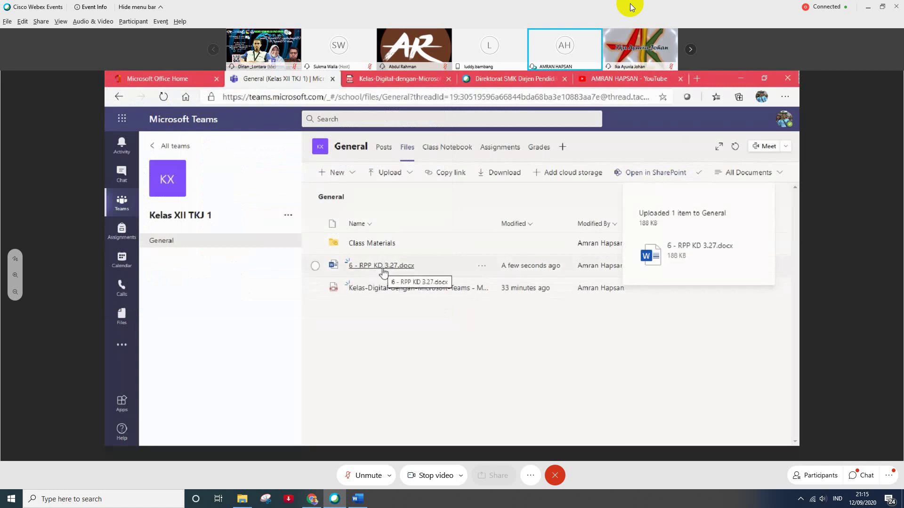
left_click(353, 149)
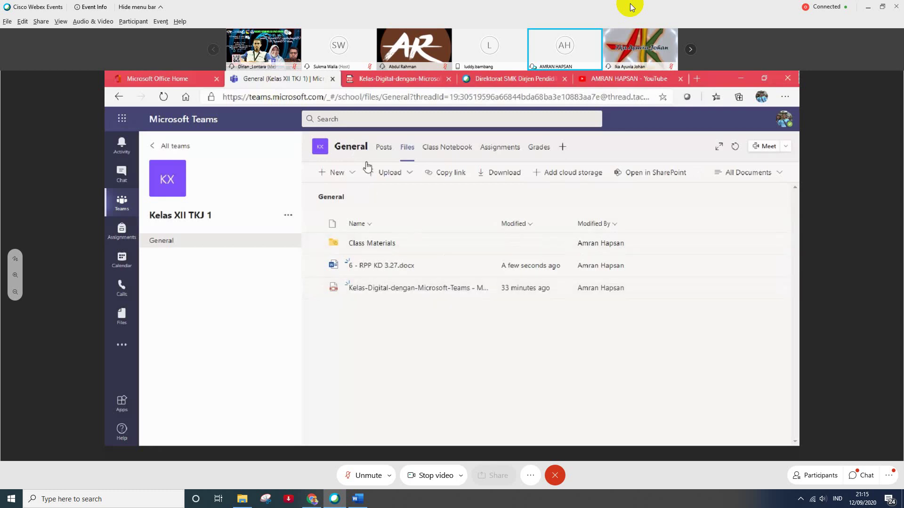
- Move the General channel from Files back to Posts and begin a new conversation
left_click(386, 151)
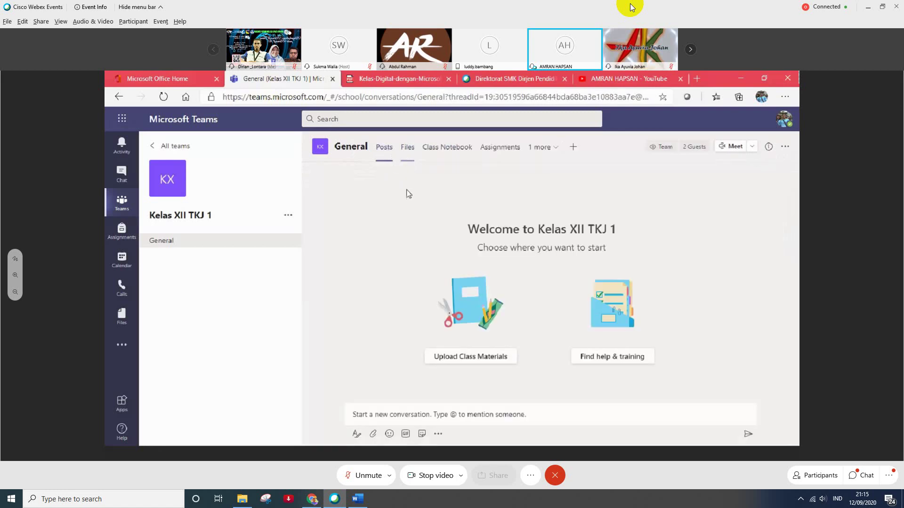
left_click(406, 151)
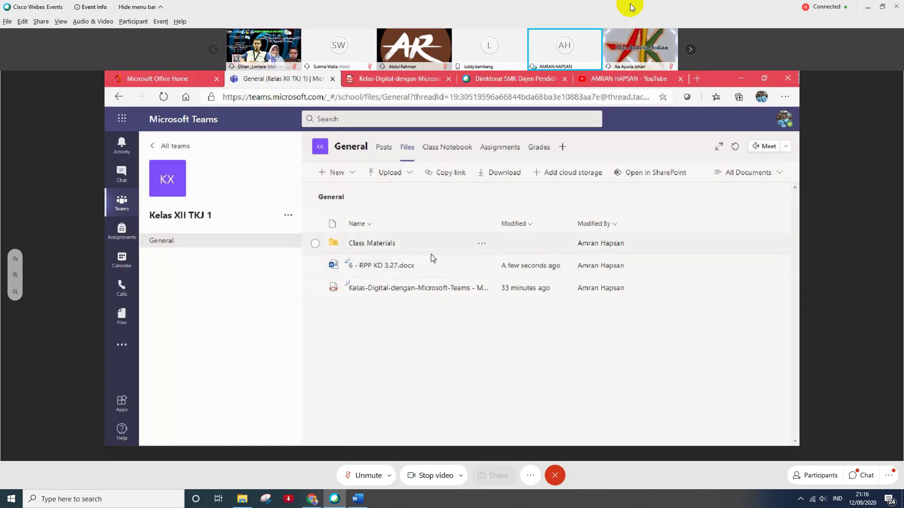
left_click(384, 148)
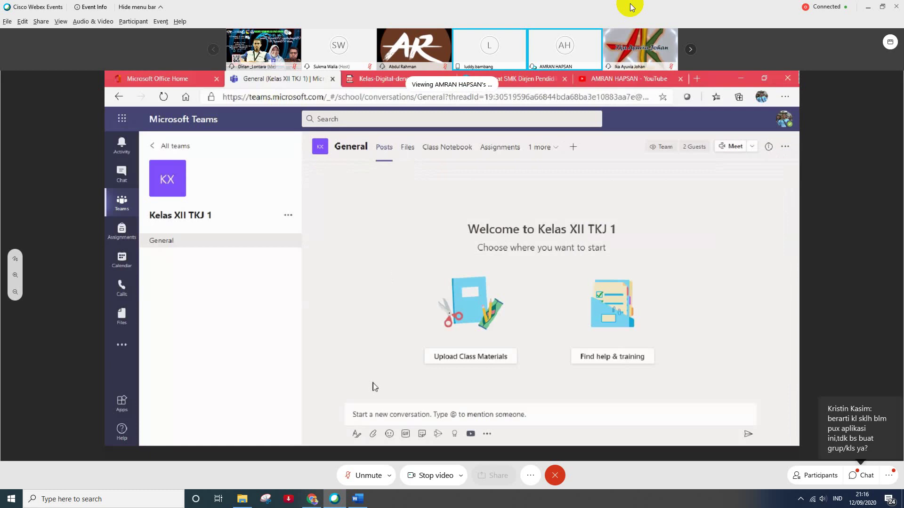
left_click(371, 415)
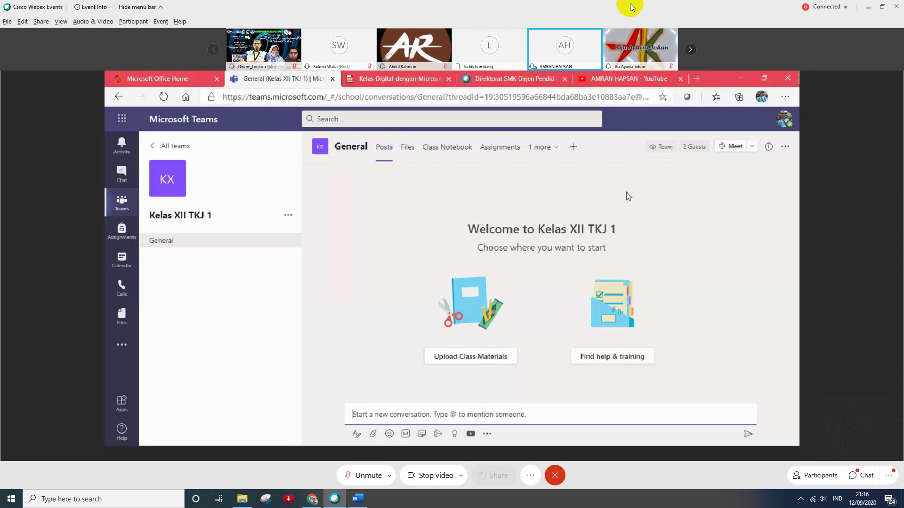
- Start an instant meeting in the General channel with the camera off
left_click(722, 147)
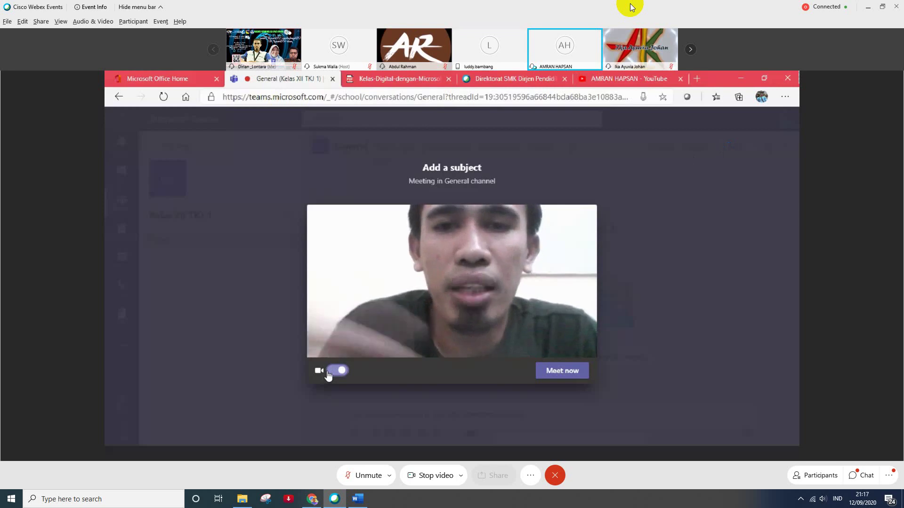
left_click(328, 371)
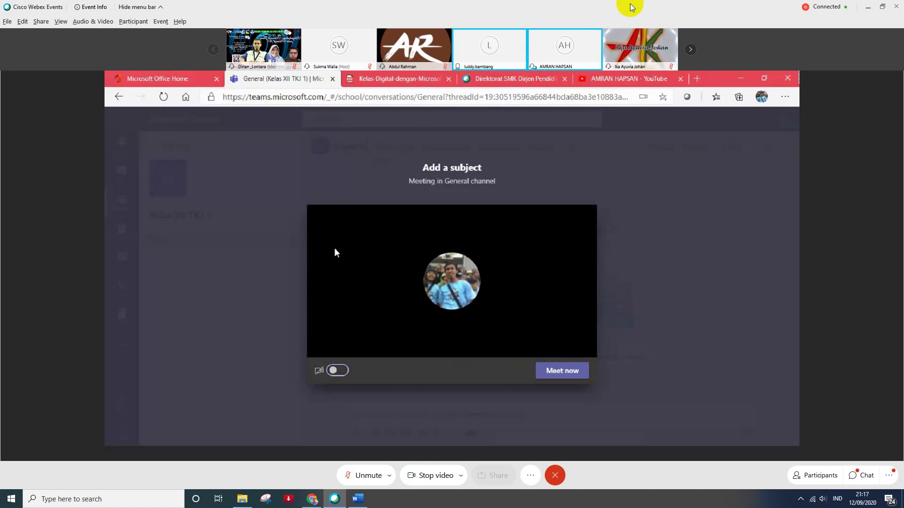
left_click(549, 379)
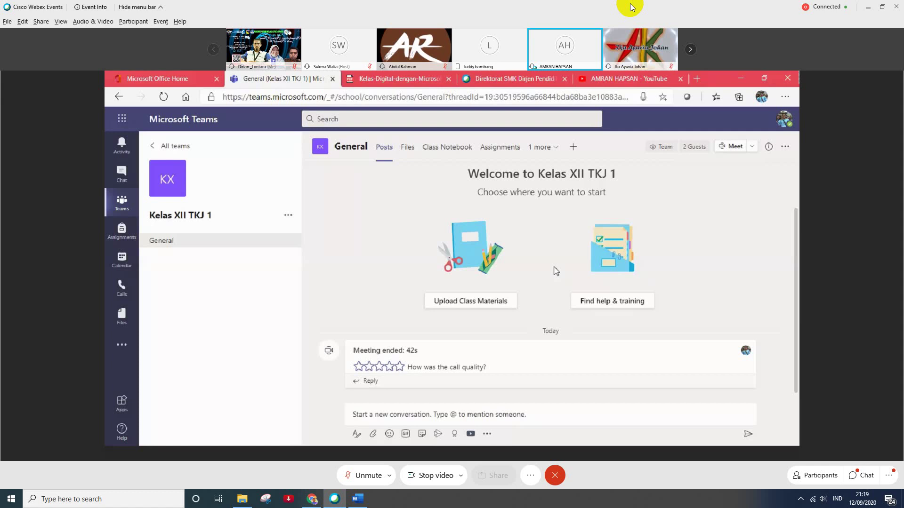
left_click(384, 418)
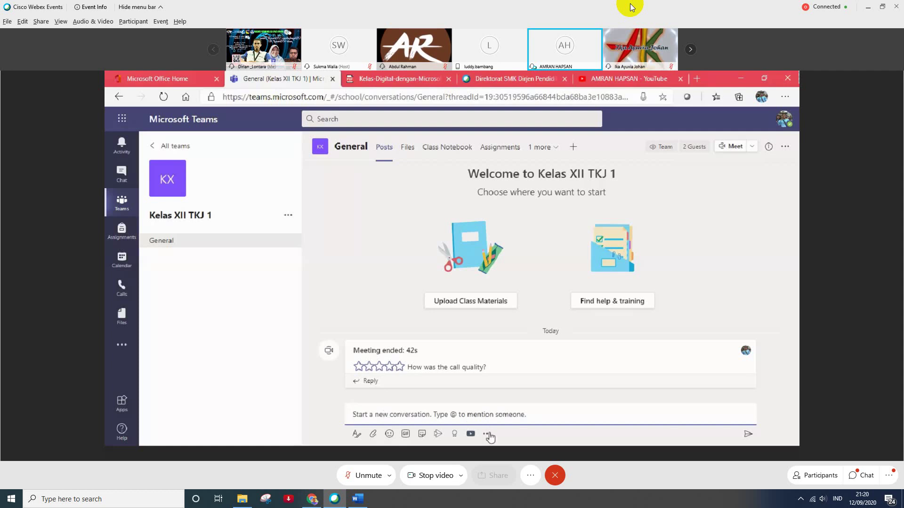
- Choose Forms from the channel's messaging extensions to create a new poll
left_click(489, 435)
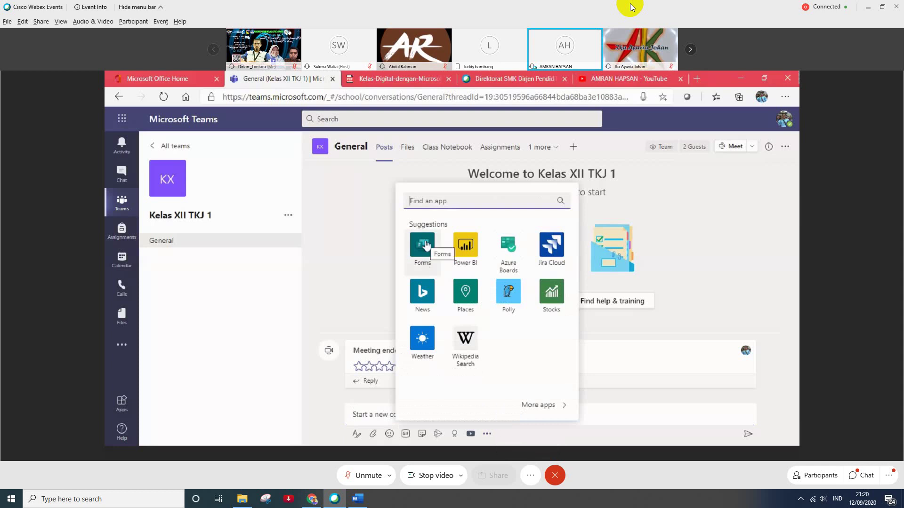
left_click(366, 416)
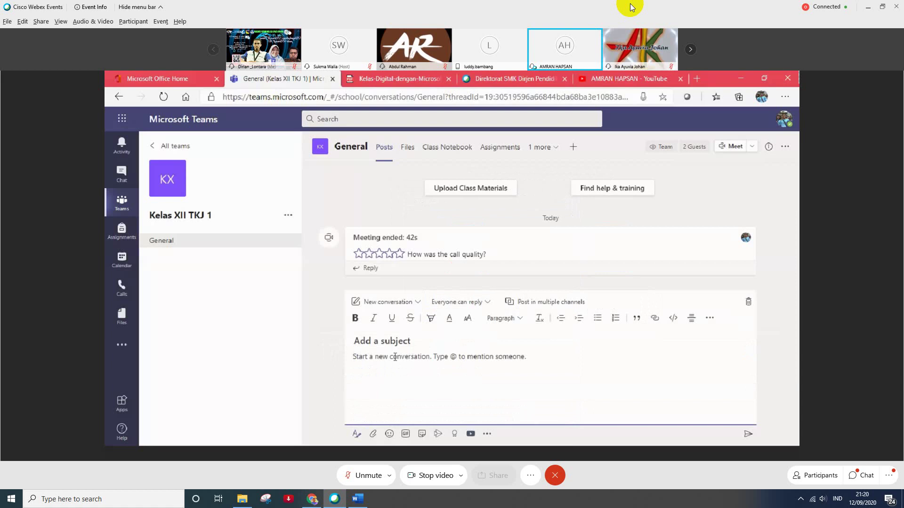
left_click(749, 303)
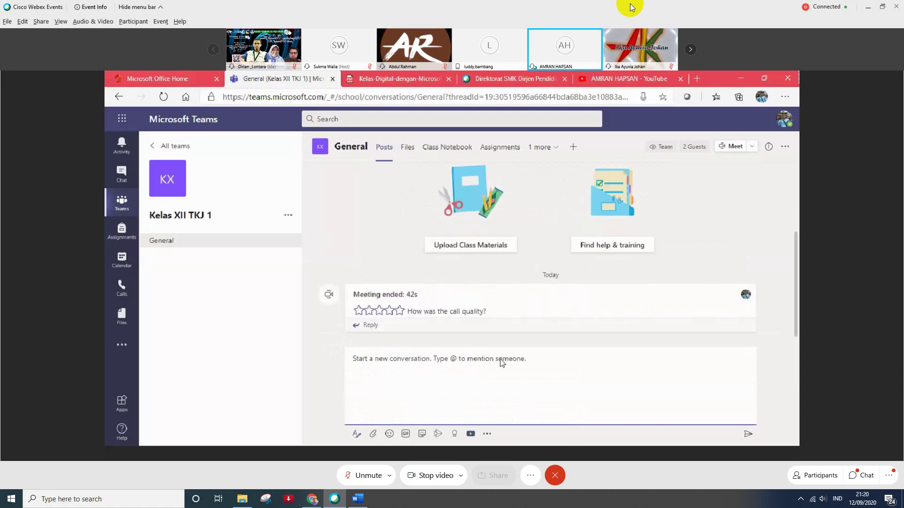
left_click(488, 434)
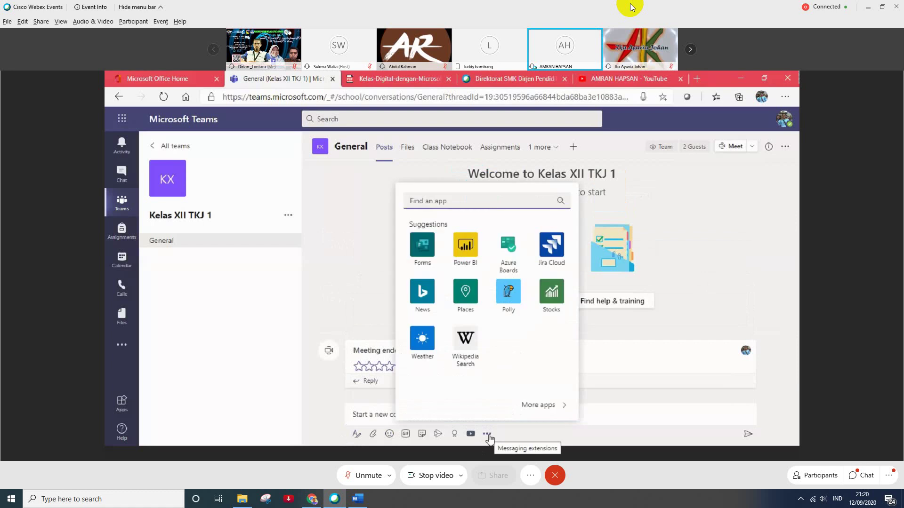
left_click(428, 251)
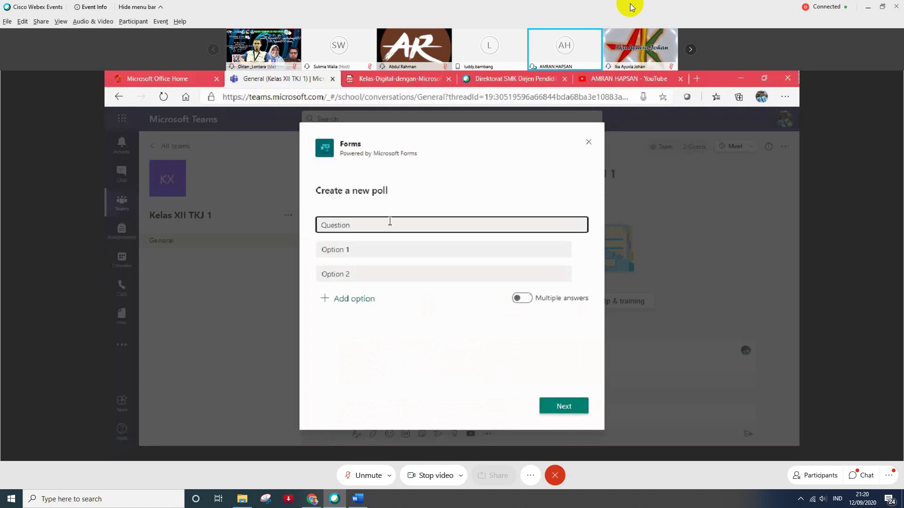
- Set the poll question to ABSENSI KEHADIRAN, replacing an initial DAFTAR HADIR
key("ctrl+a")
type("DAFTAR HADIR")
key("ctrl+a")
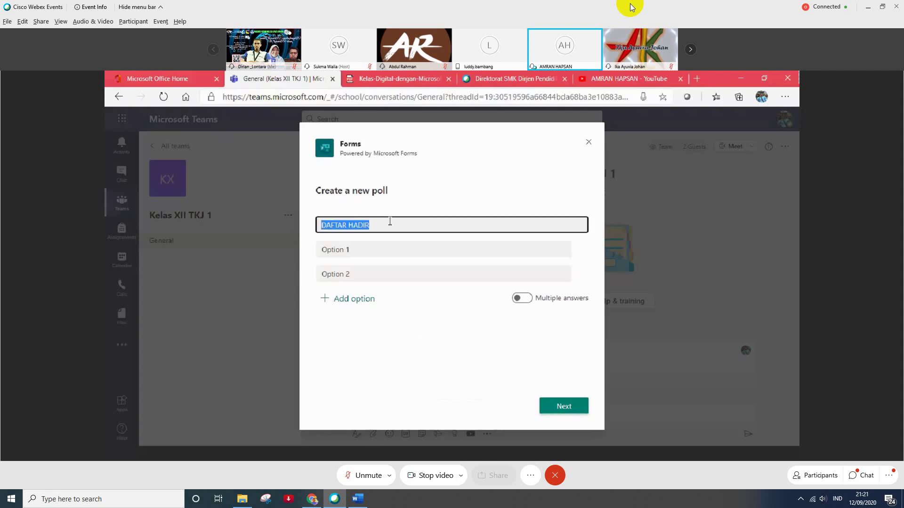
type("ABSENSI ")
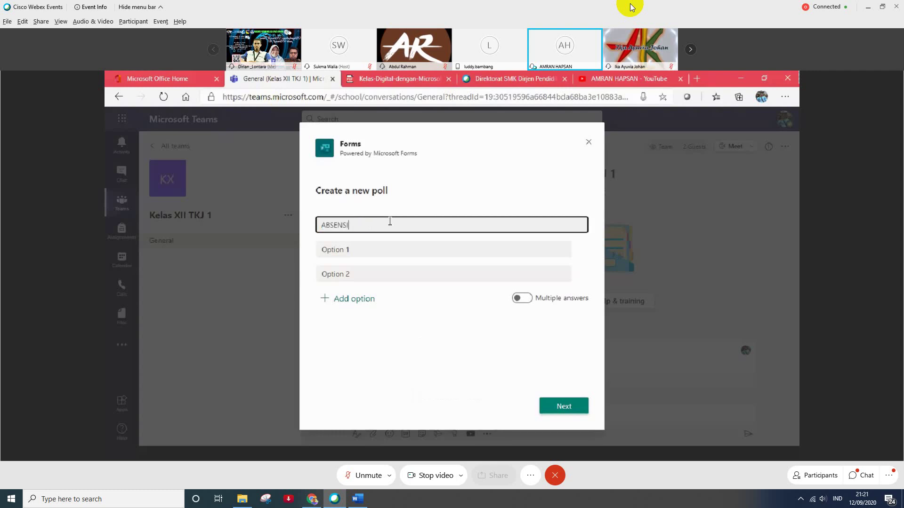
type("KEHADIRAN")
- Enter the answer options Hadir, Izin and Sakit and continue to the poll preview
left_click(381, 246)
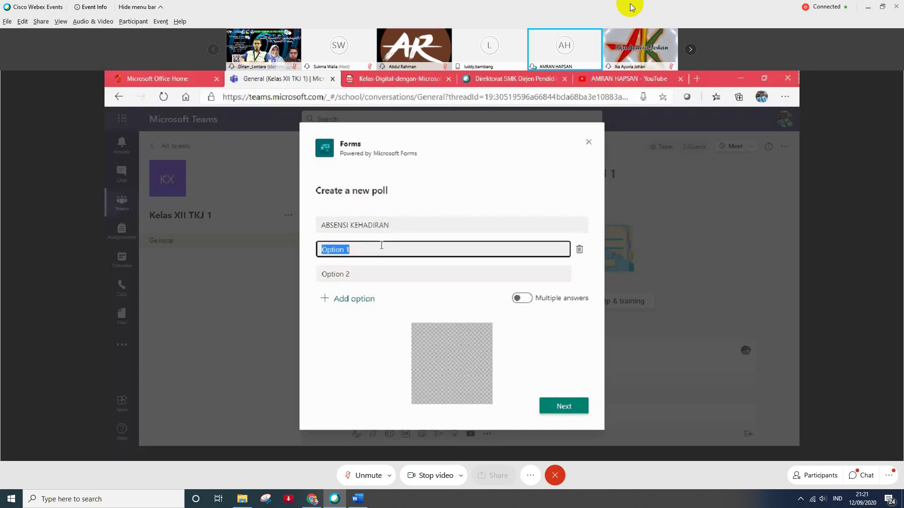
type("Hadir")
key("Tab")
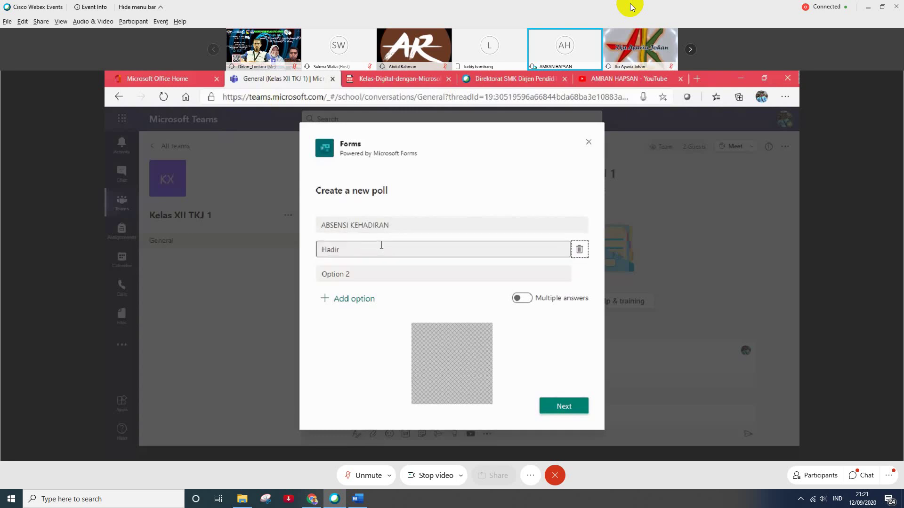
left_click(374, 273)
type("I")
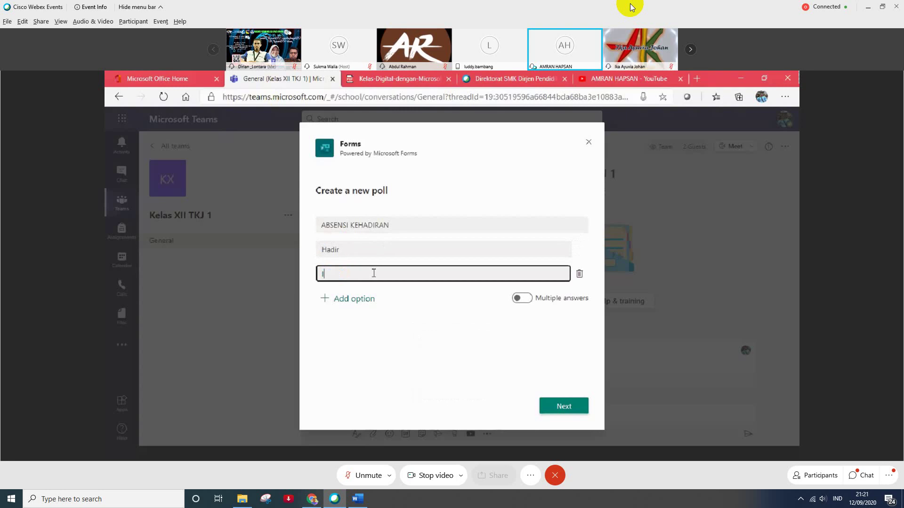
type("zin")
key("Tab")
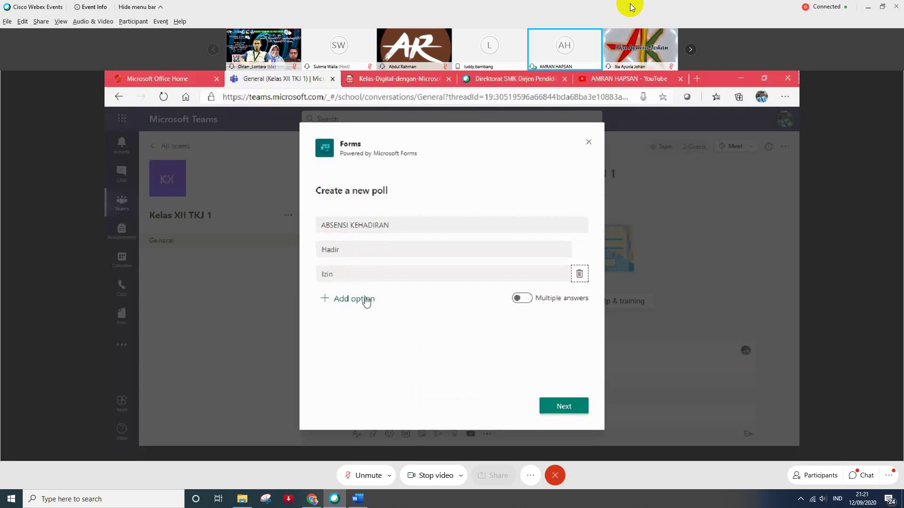
left_click(366, 302)
type("Sakit")
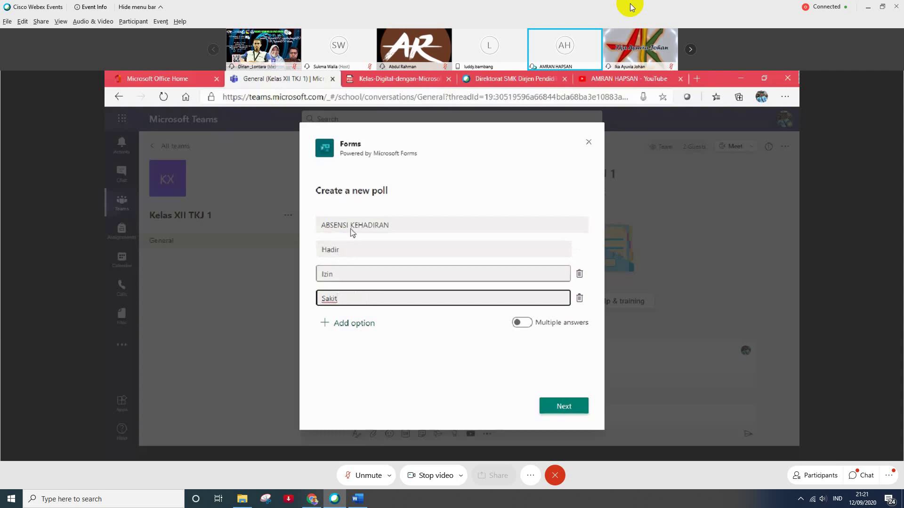
left_click(322, 362)
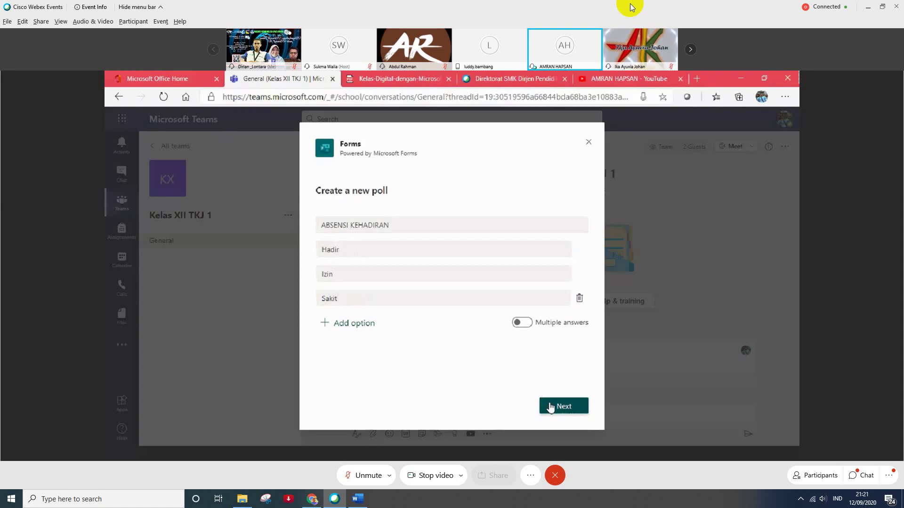
left_click(551, 408)
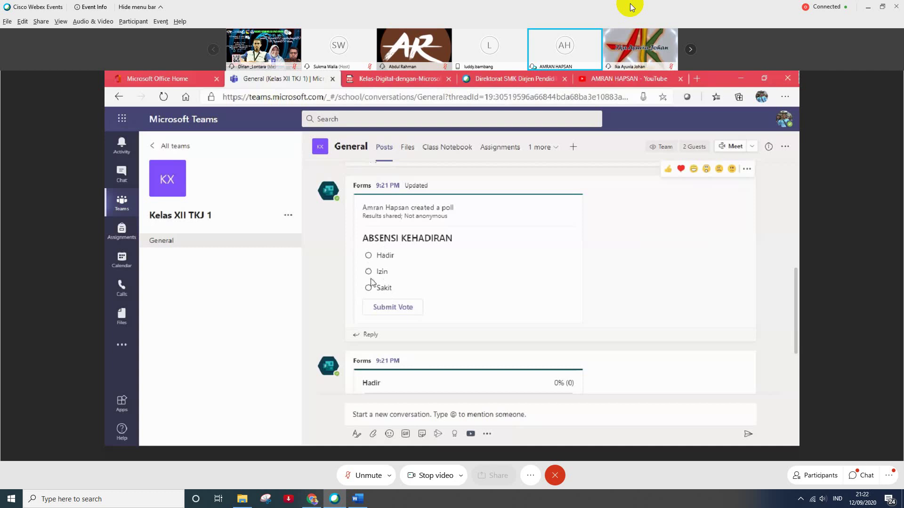
- Scroll the General channel to view the posted poll and its 0-response results card
scroll(383, 340, "down", 3)
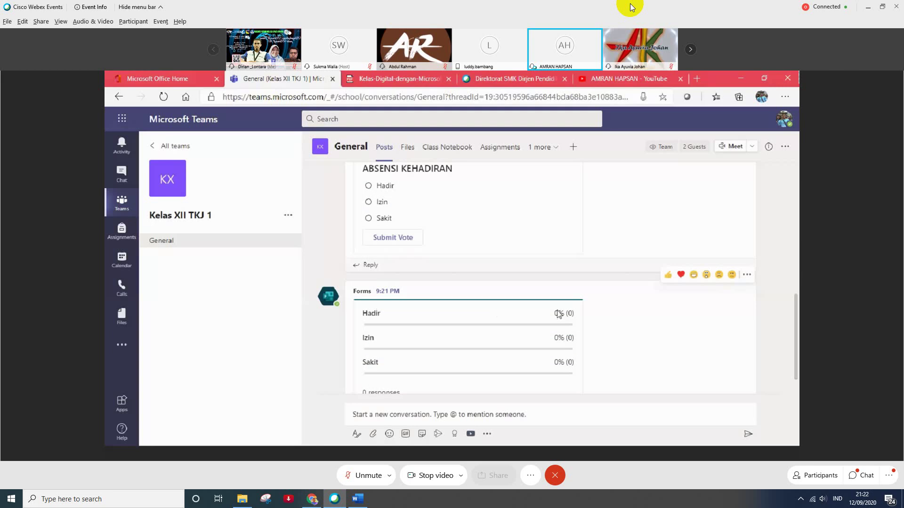
scroll(379, 339, "down", 1)
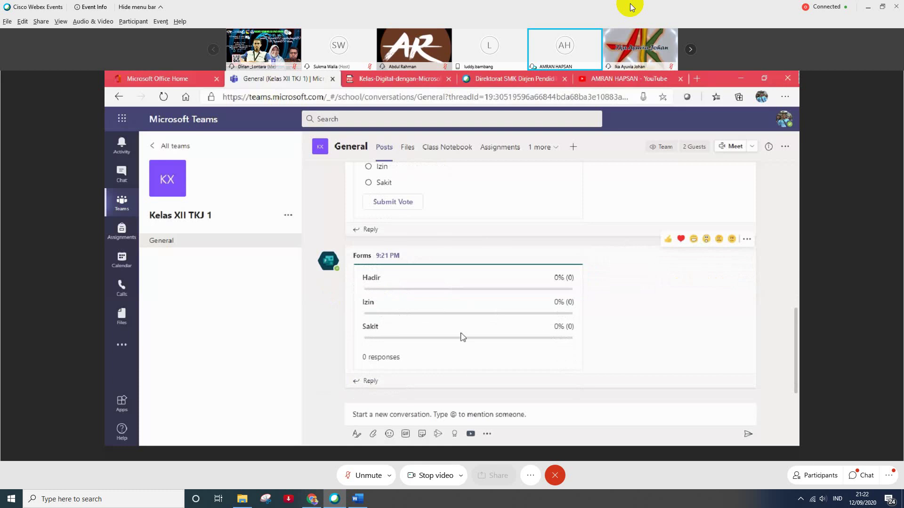
scroll(417, 313, "up", 3)
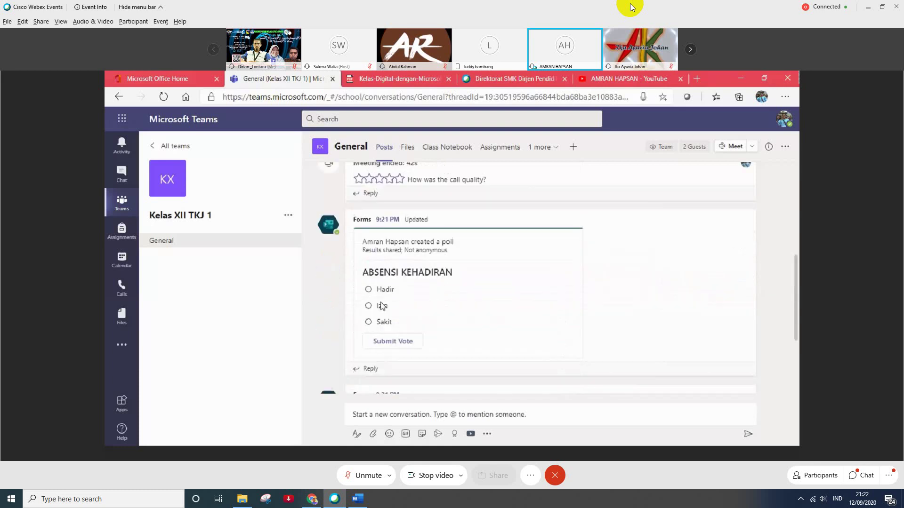
- Vote Hadir in the ABSENSI KEHADIRAN poll, then select Izin and submit the vote
left_click(369, 289)
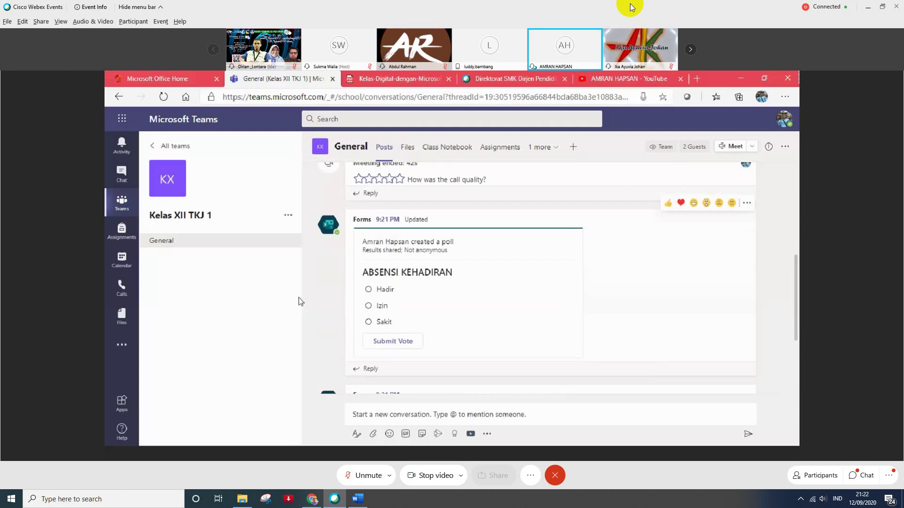
scroll(523, 307, "down", 3)
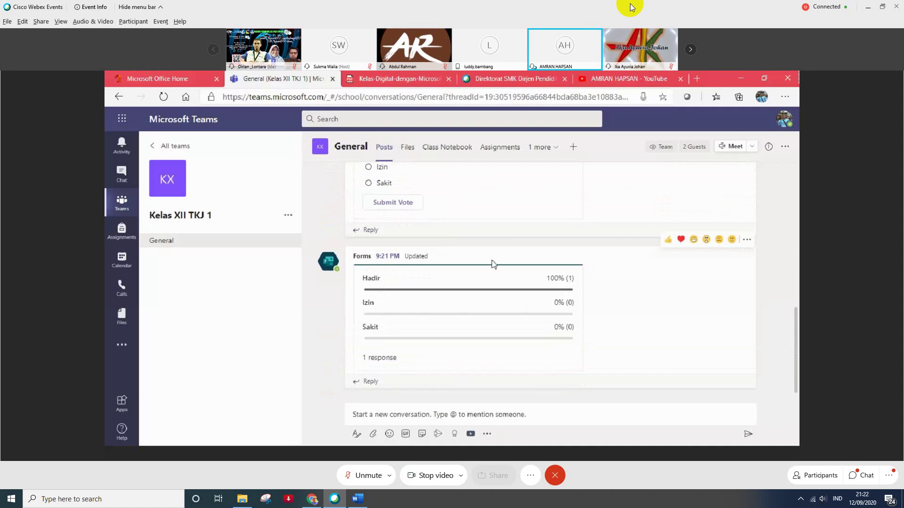
scroll(494, 264, "up", 2)
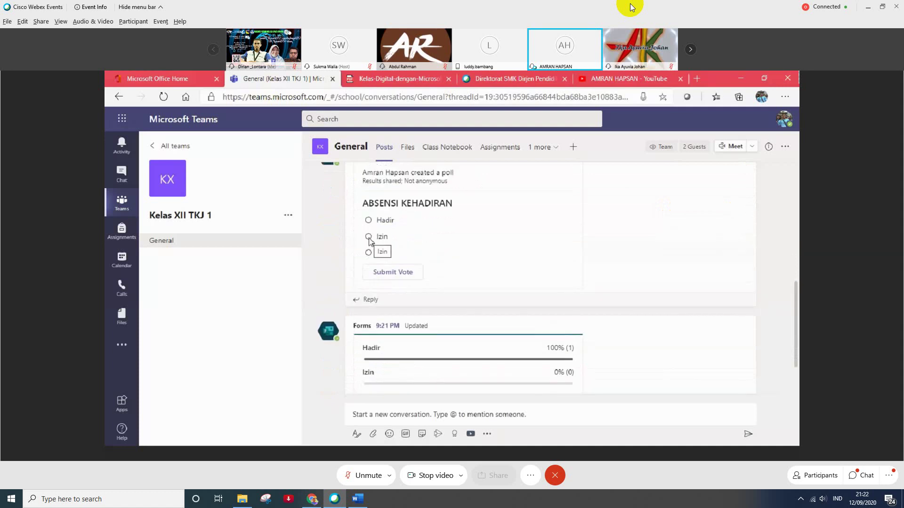
left_click(368, 238)
left_click(383, 273)
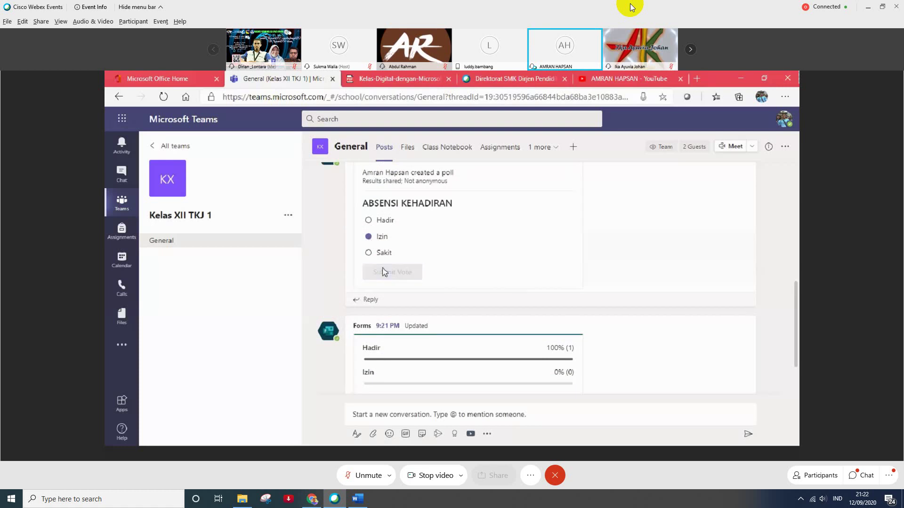
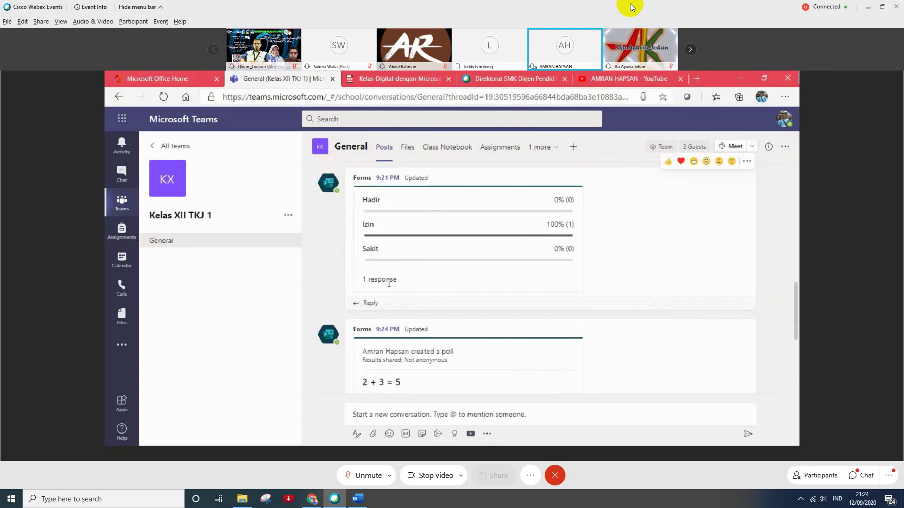
- Scroll the General channel to review the posted ABSENSI KEHADIRAN poll with Hadir, Izin and Sakit
scroll(389, 284, "down", 3)
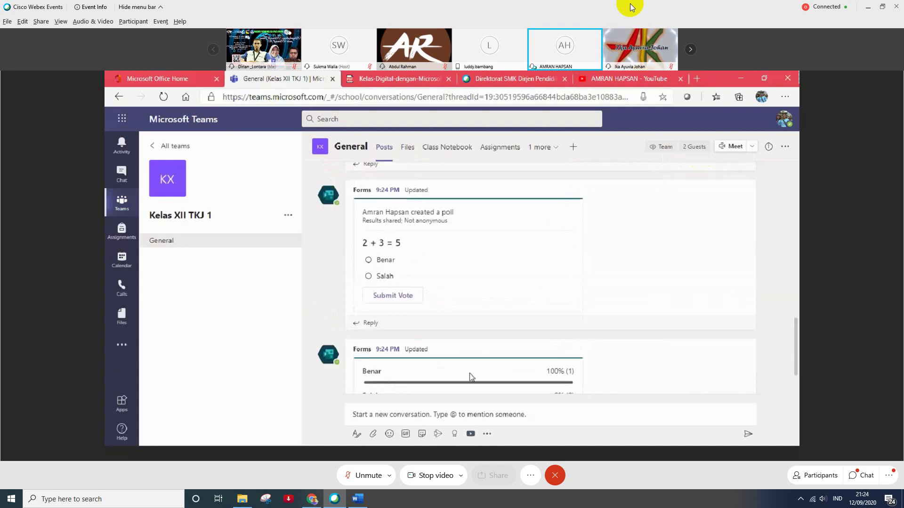
scroll(397, 364, "down", 1)
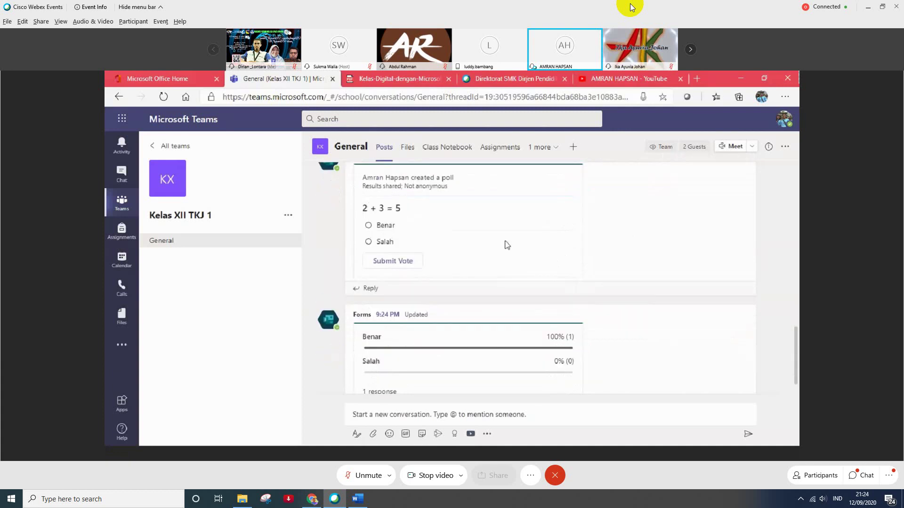
scroll(466, 256, "up", 3)
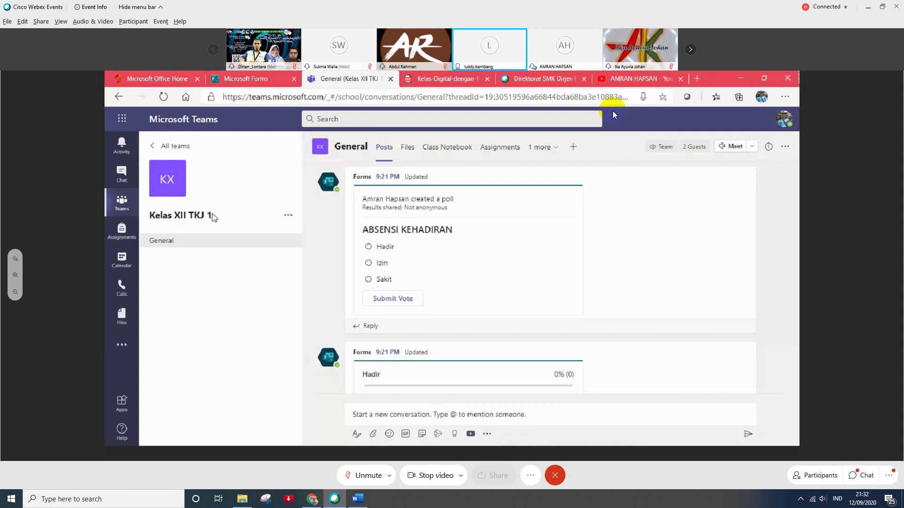
- Switch to the Teams grid listing XII SMK TELKOM and Kelas XII TKJ 1, checking the gear menu
left_click(124, 202)
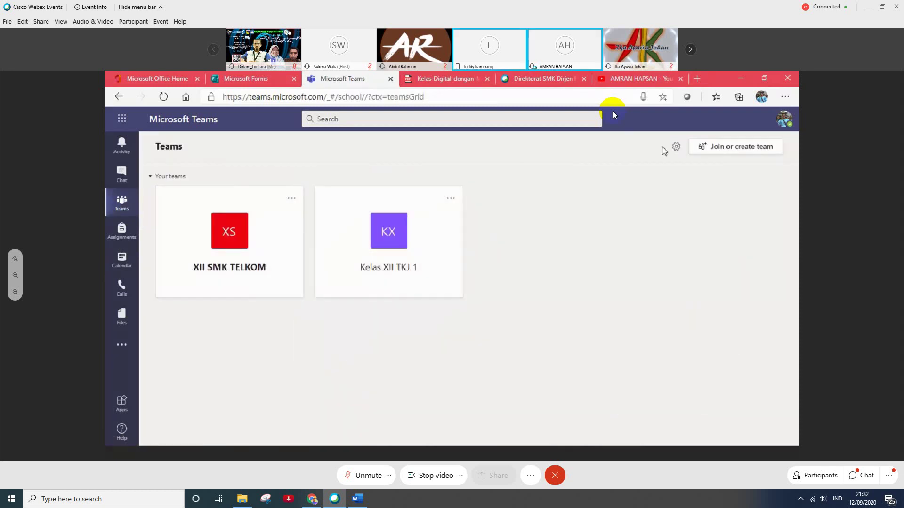
left_click(678, 148)
left_click(616, 230)
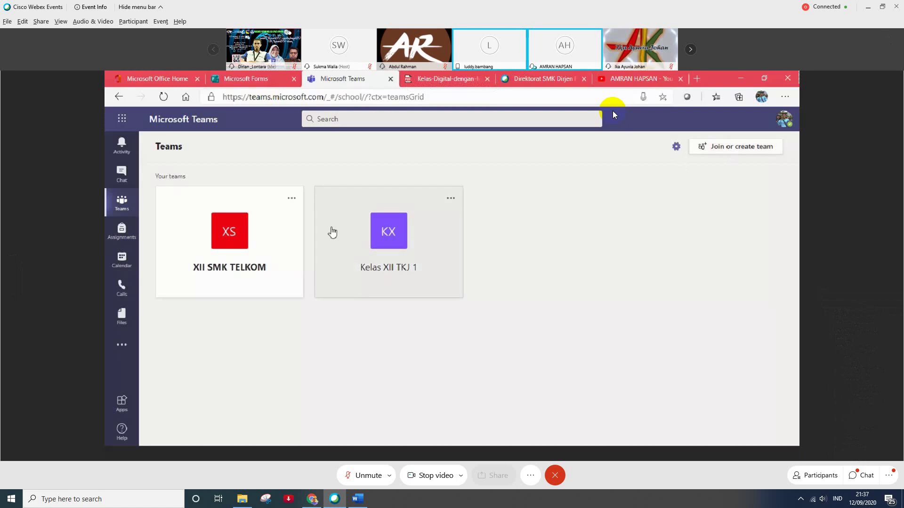
- Check the Kelas XII TKJ 1 card's options, then visit Join or create a team and return
left_click(451, 201)
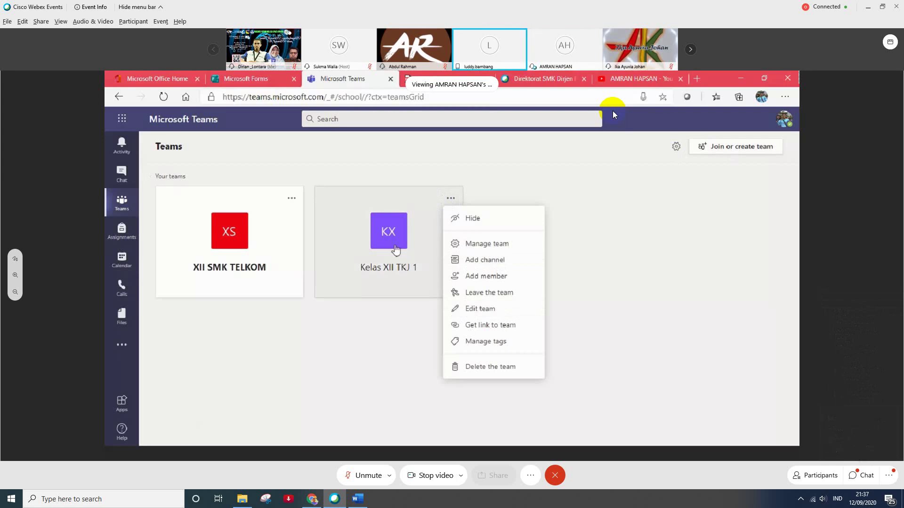
left_click(607, 266)
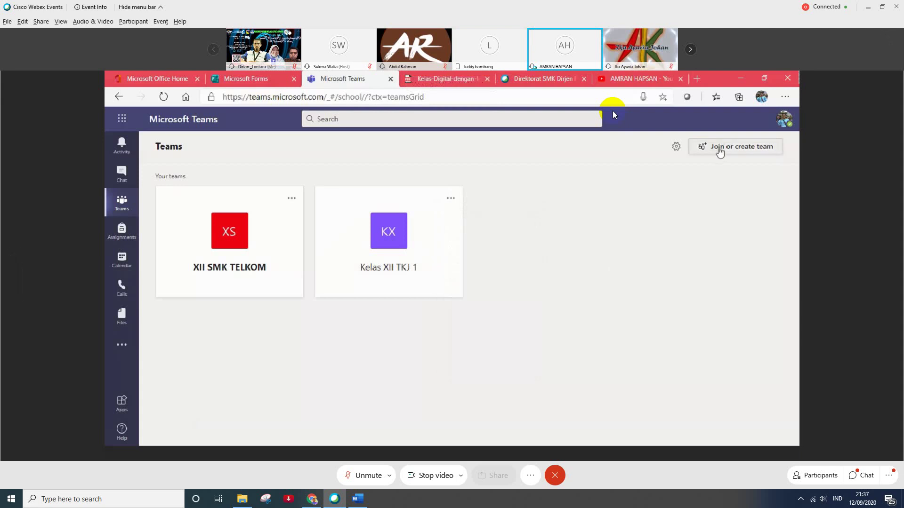
left_click(719, 151)
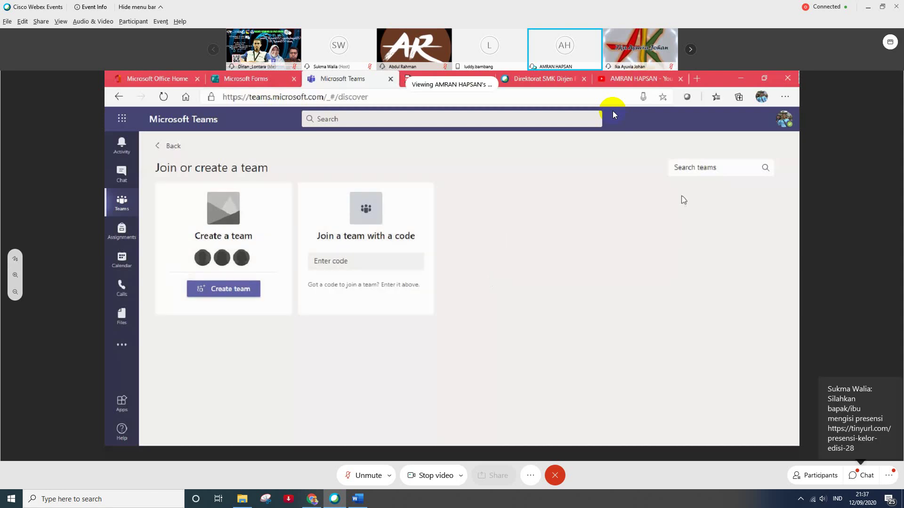
left_click(173, 146)
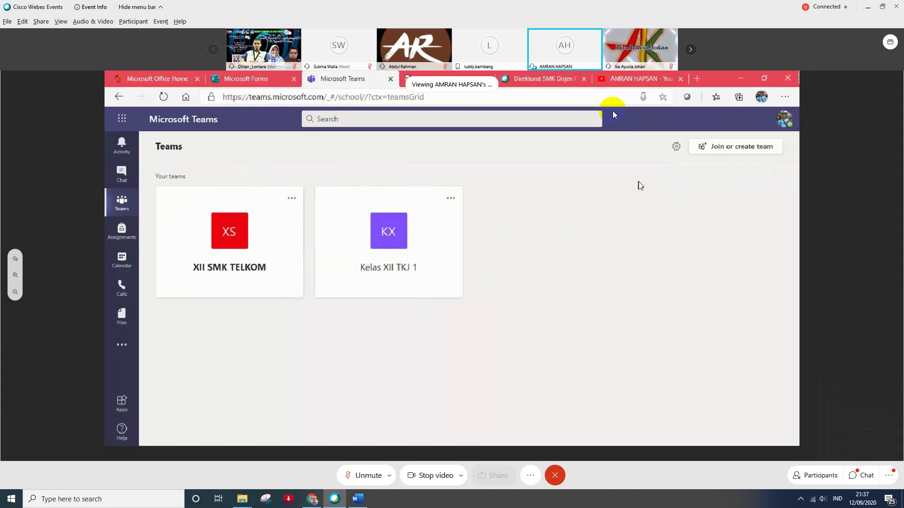
- Open and dismiss the XII SMK TELKOM team's options menu
left_click(292, 199)
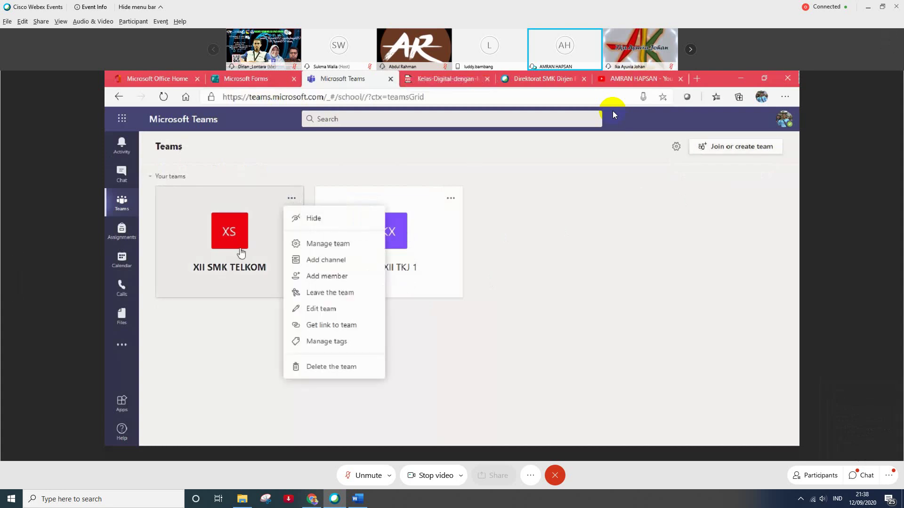
left_click(656, 317)
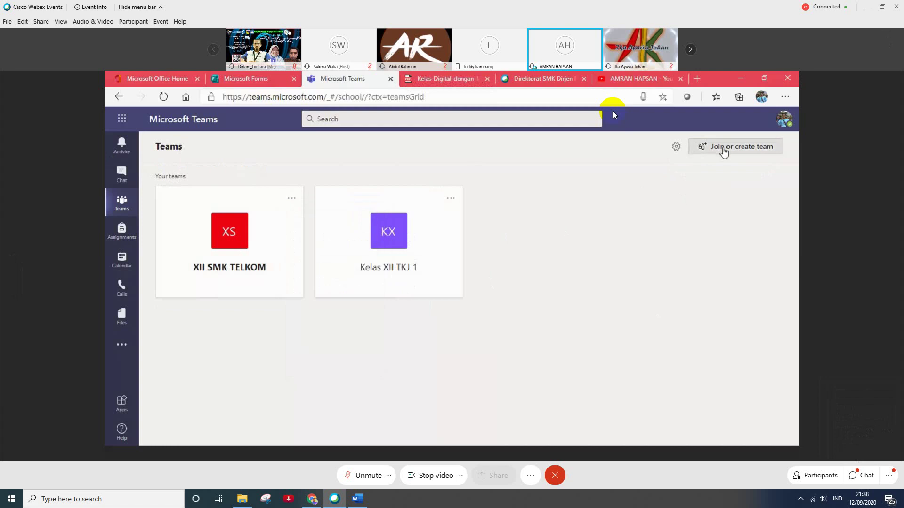
- Show the Join or create a team page with its create and join-by-code options
left_click(724, 148)
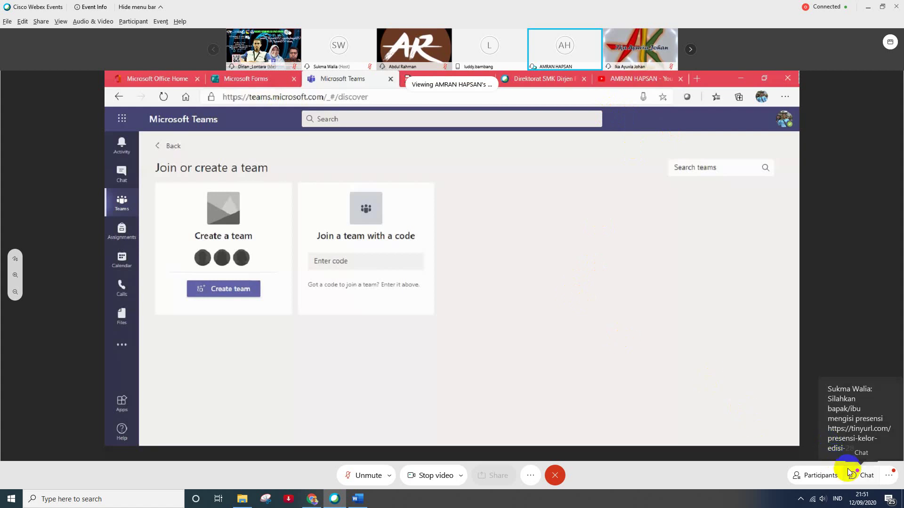
- Open the Webex meeting chat and scroll up through earlier attendee questions
left_click(859, 474)
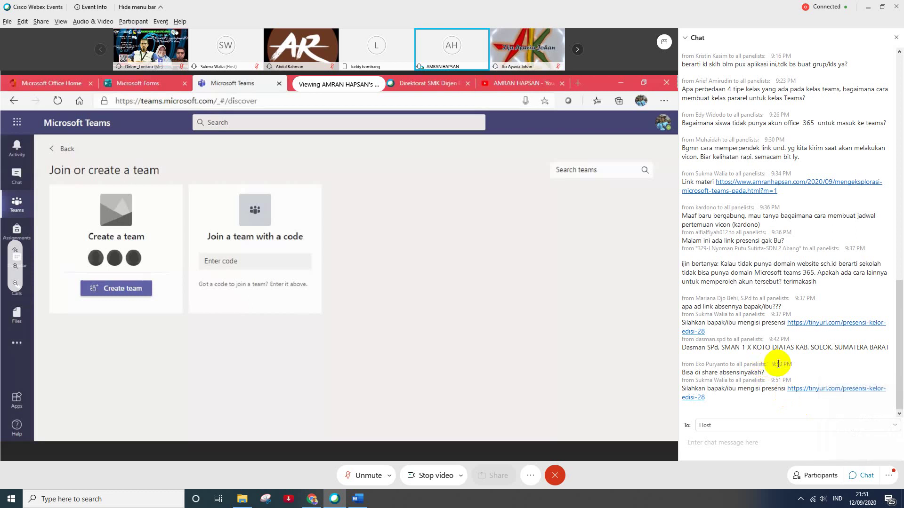
scroll(779, 364, "up", 3)
scroll(777, 358, "up", 5)
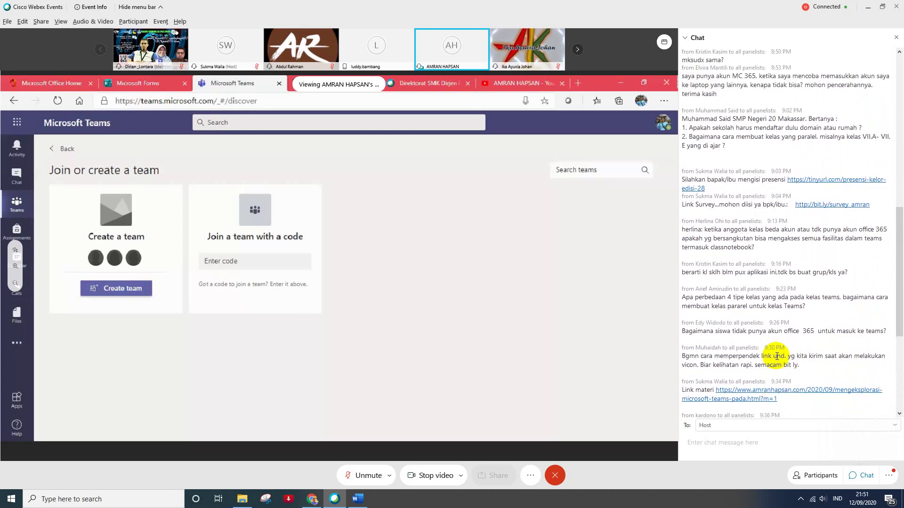
scroll(776, 357, "up", 5)
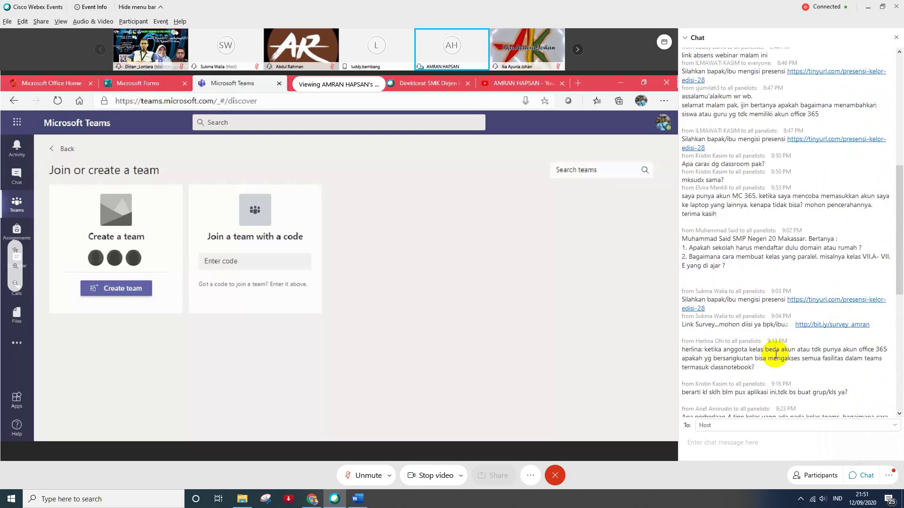
scroll(777, 356, "up", 3)
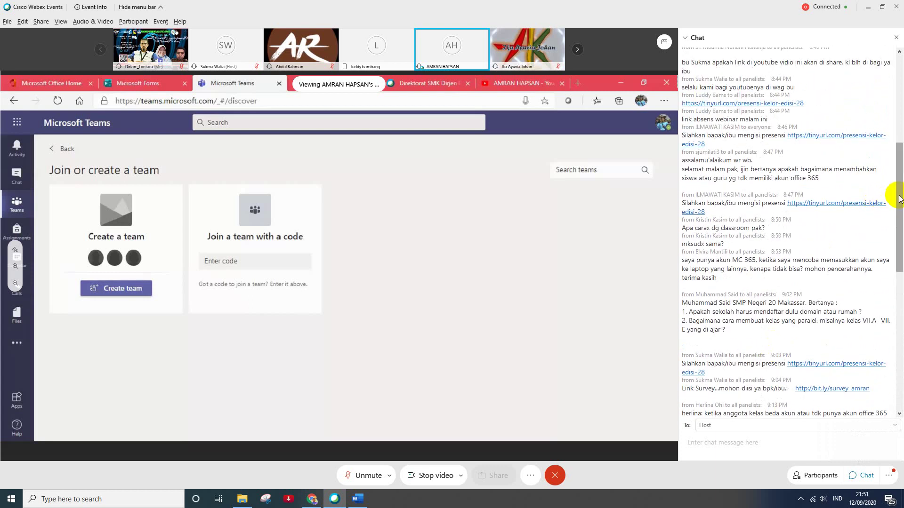
left_click_drag(899, 198, 898, 104)
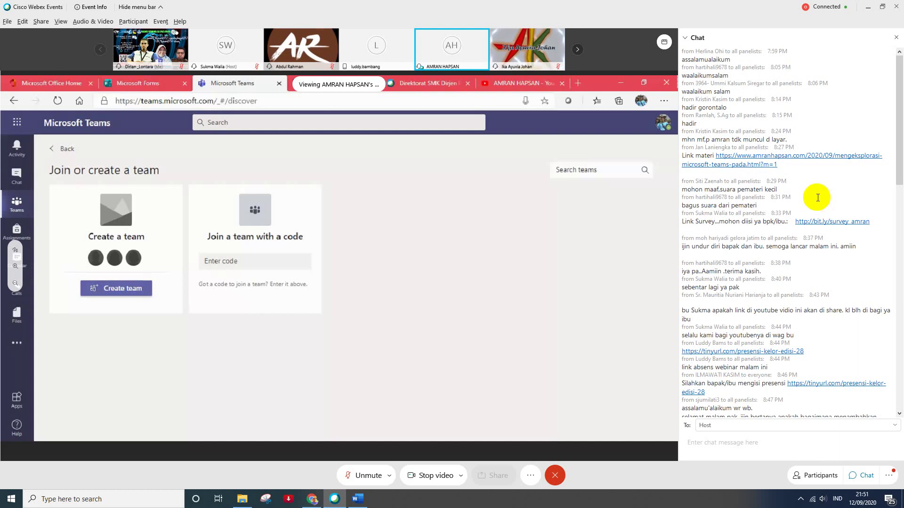
- Scroll down to the newest chat messages, the 9:51 PM attendance and materials links
scroll(818, 197, "down", 1)
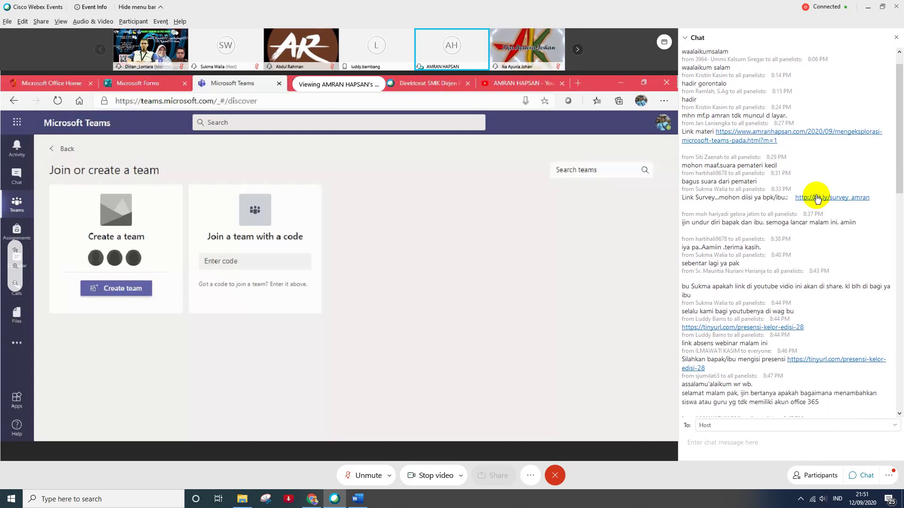
scroll(817, 196, "down", 1)
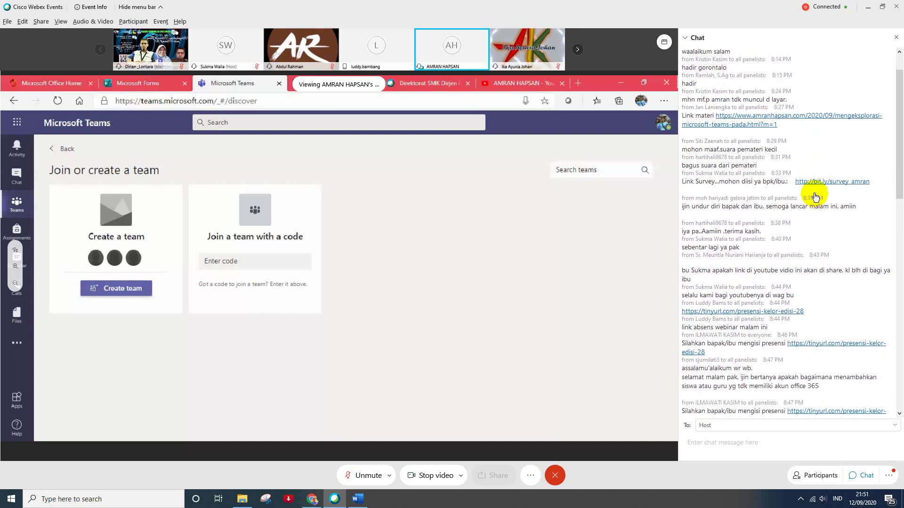
scroll(816, 197, "down", 1)
scroll(814, 194, "down", 1)
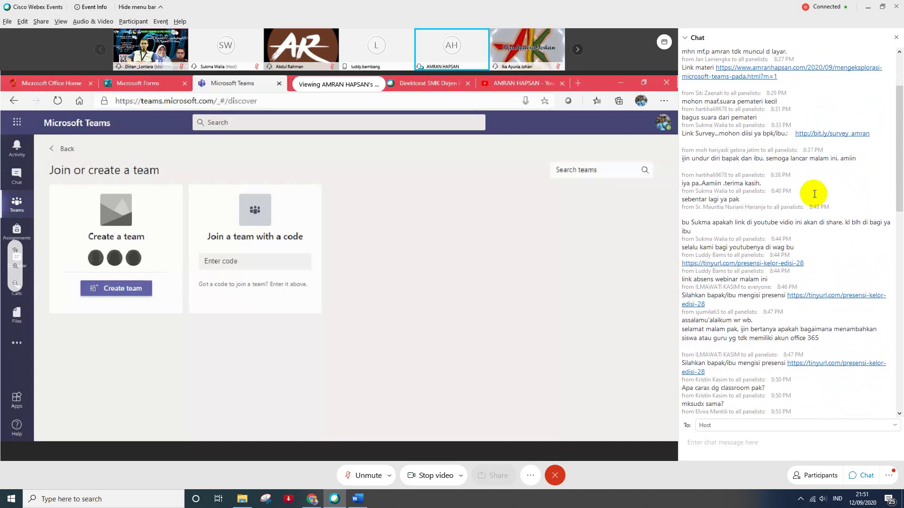
scroll(813, 193, "down", 1)
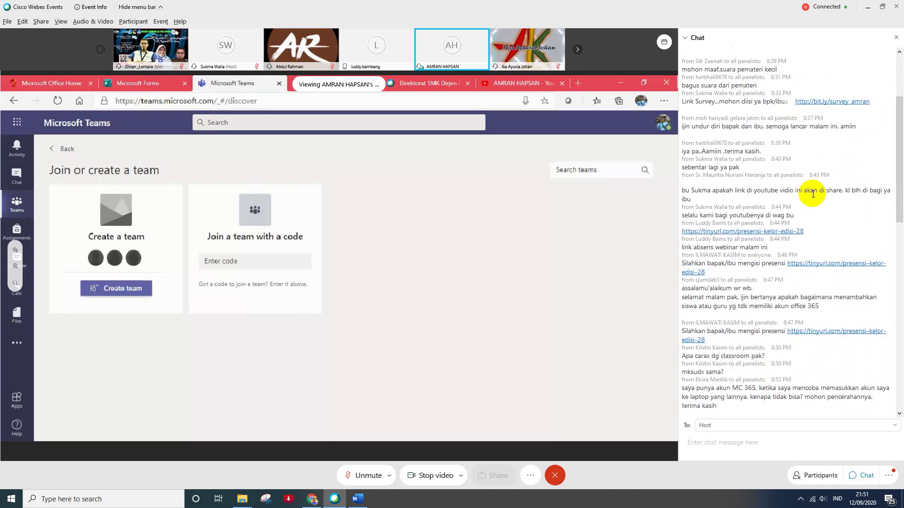
scroll(813, 194, "down", 1)
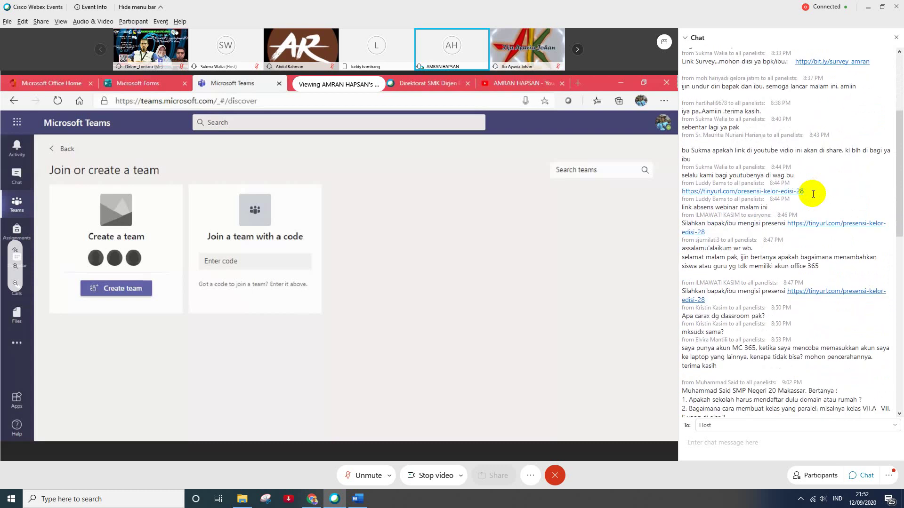
scroll(813, 194, "down", 1)
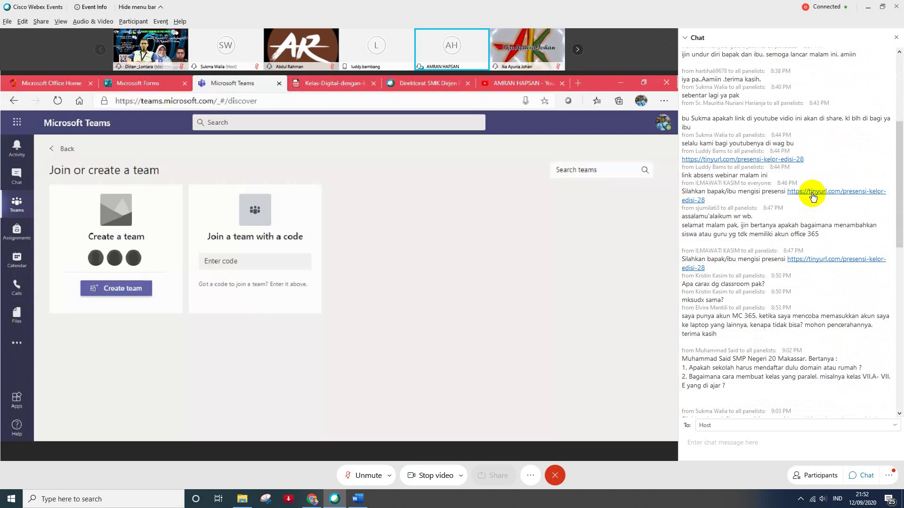
scroll(813, 197, "down", 1)
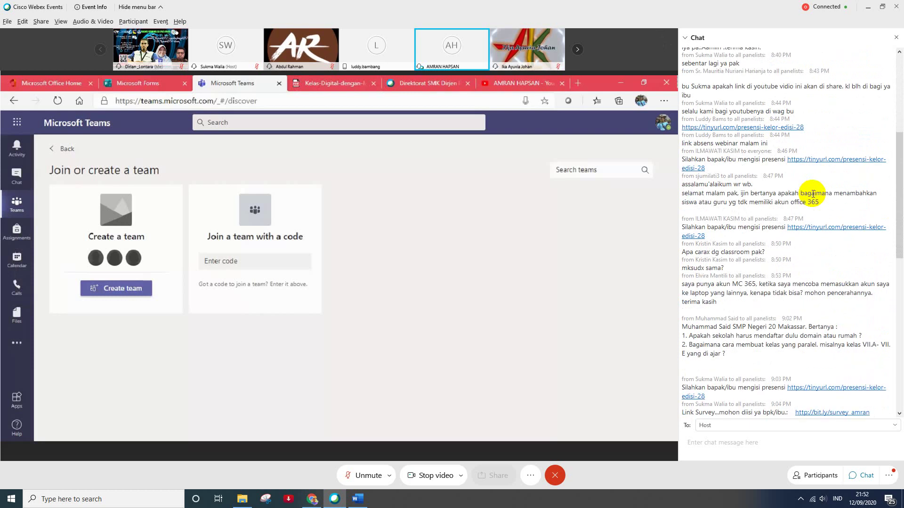
scroll(813, 197, "down", 2)
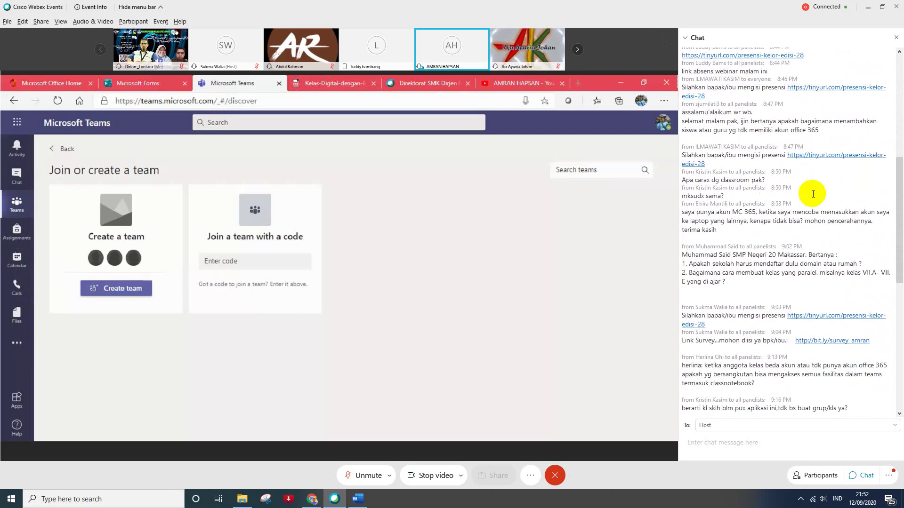
scroll(813, 193, "down", 1)
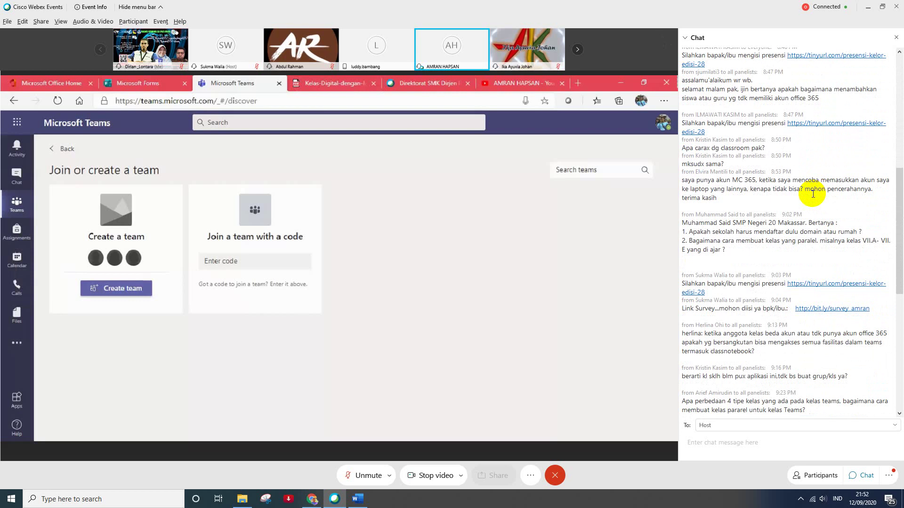
scroll(813, 193, "down", 1)
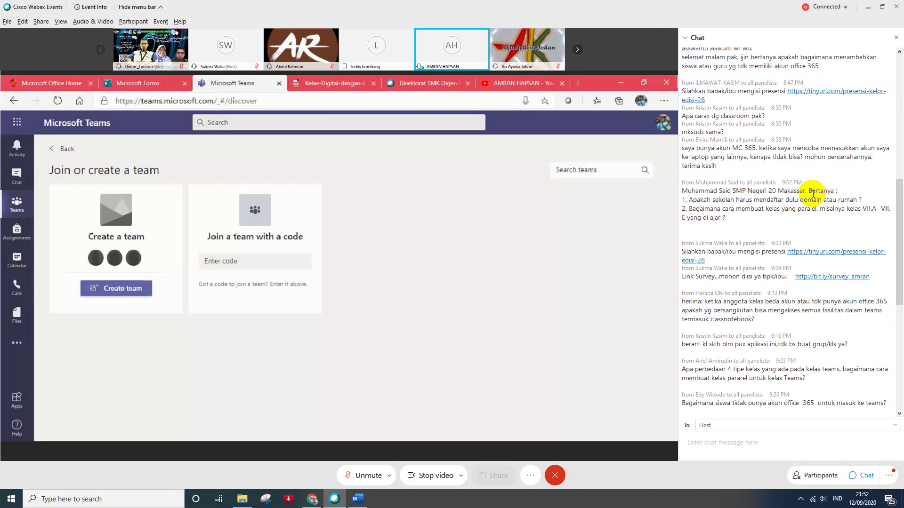
scroll(812, 193, "down", 1)
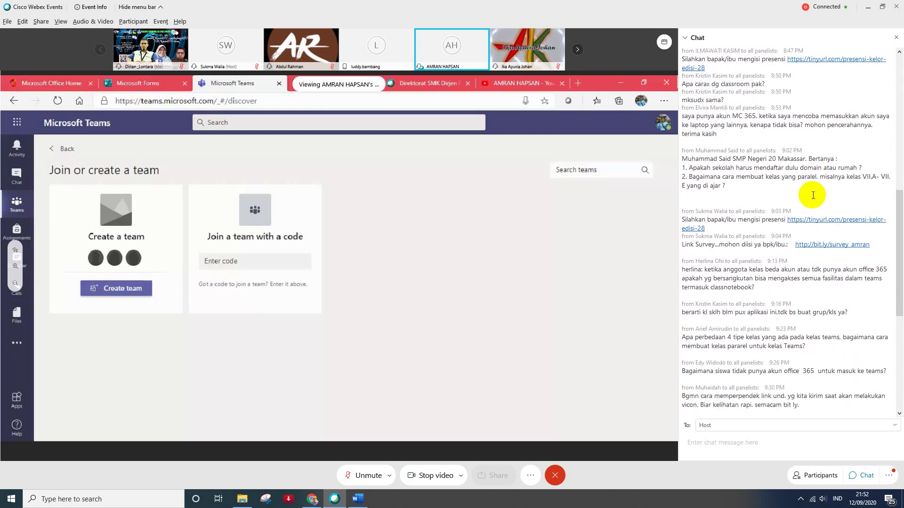
scroll(813, 195, "down", 2)
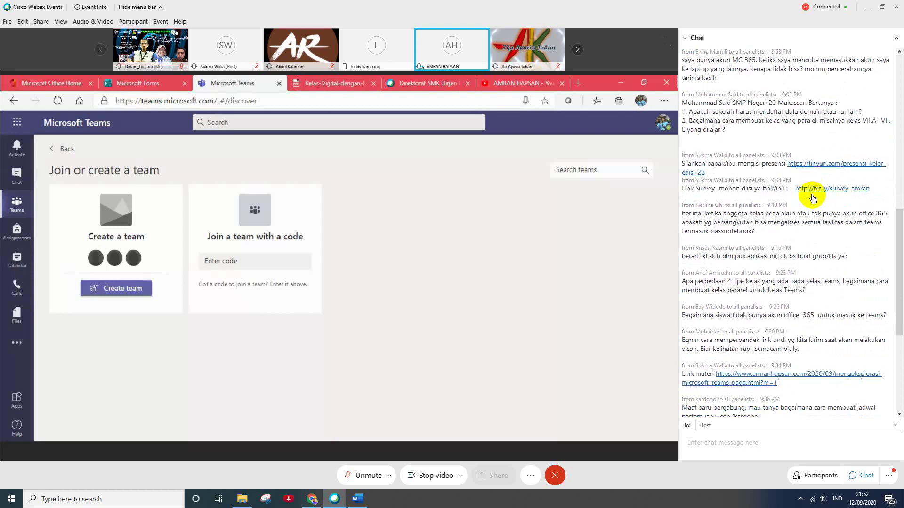
scroll(813, 197, "down", 1)
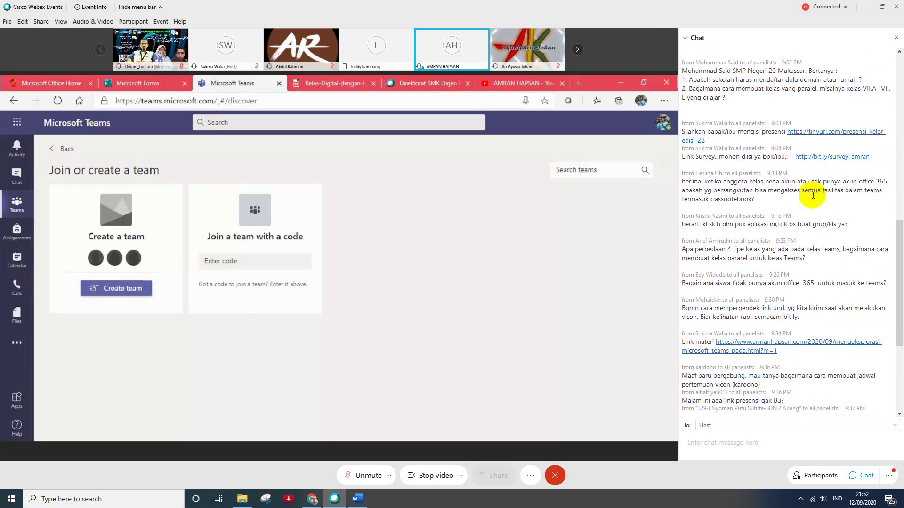
scroll(813, 195, "down", 1)
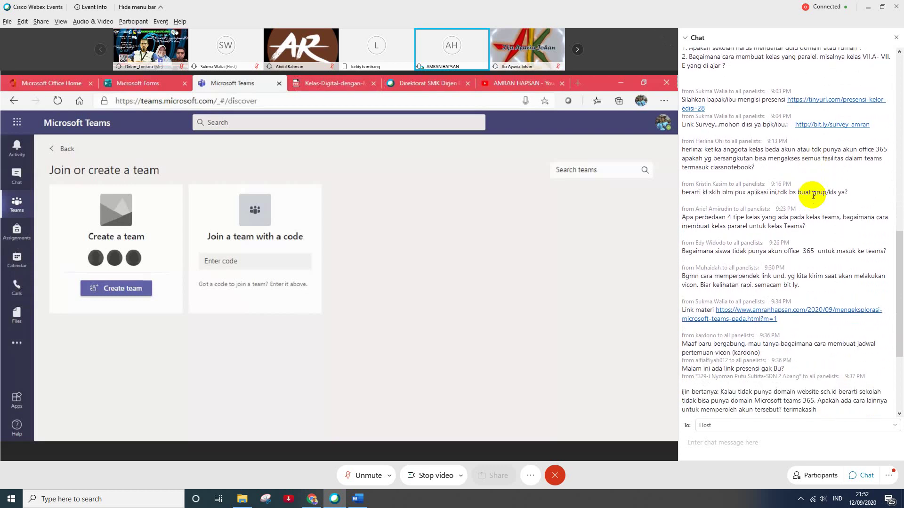
scroll(813, 195, "down", 2)
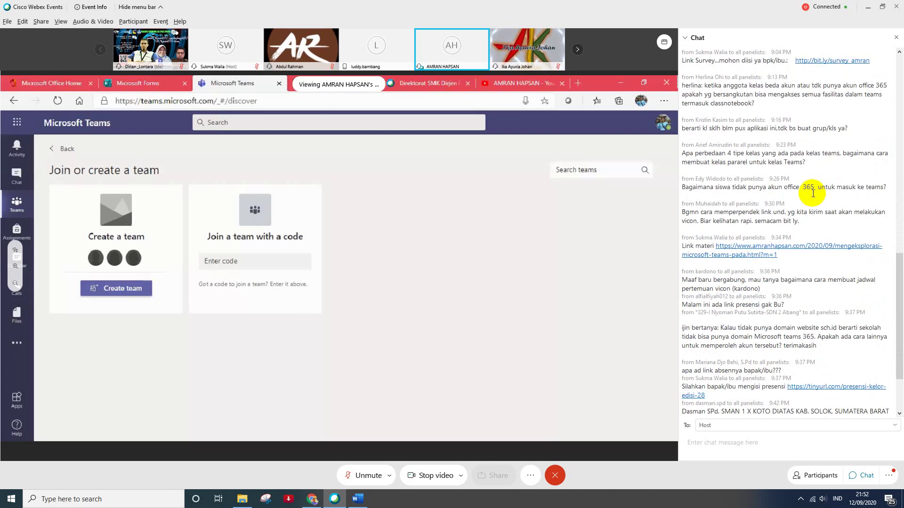
scroll(813, 193, "down", 2)
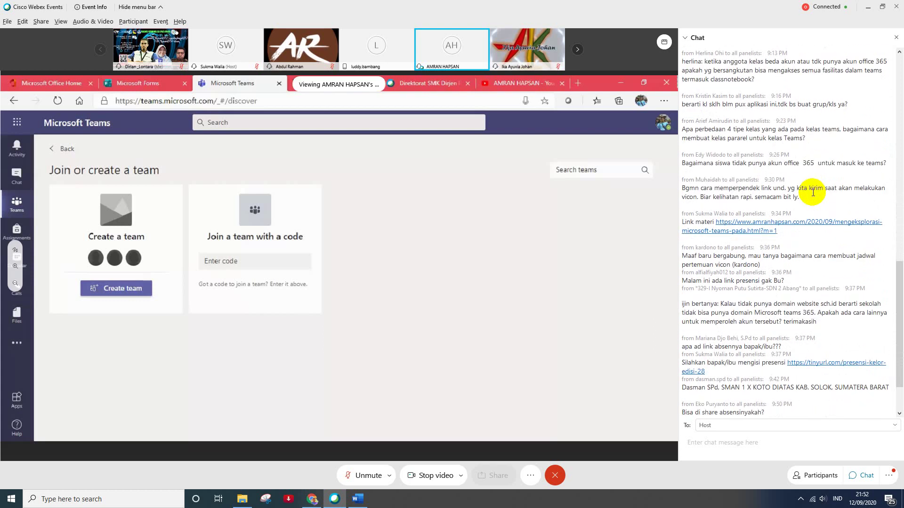
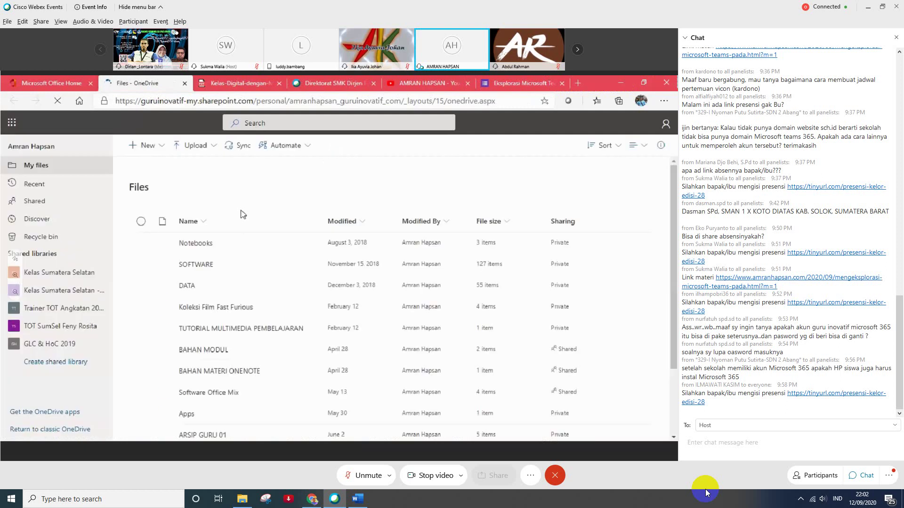
- Glance over the chat messages once more, then close the Chat panel
scroll(269, 267, "down", 2)
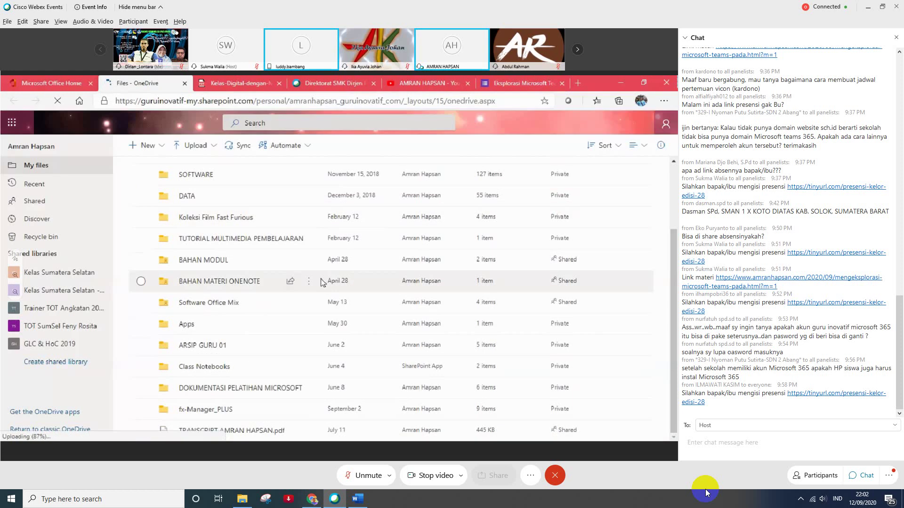
scroll(245, 315, "up", 2)
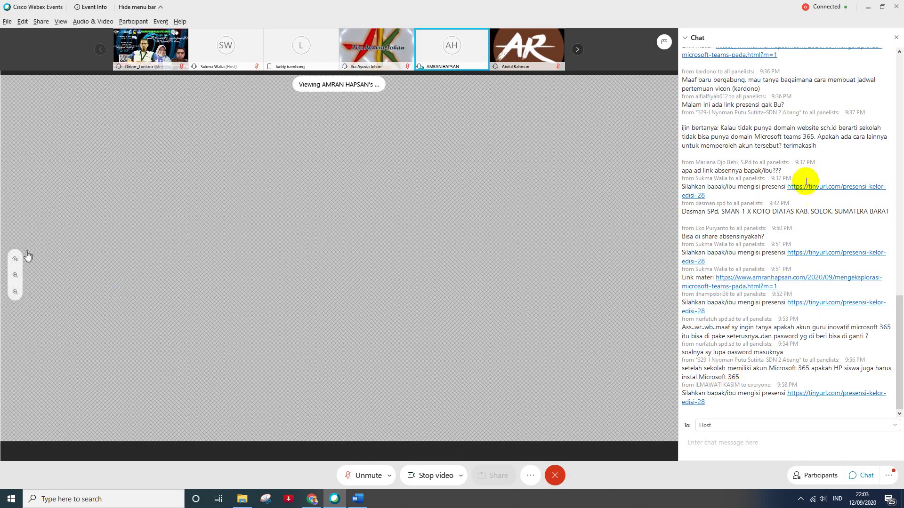
left_click(896, 40)
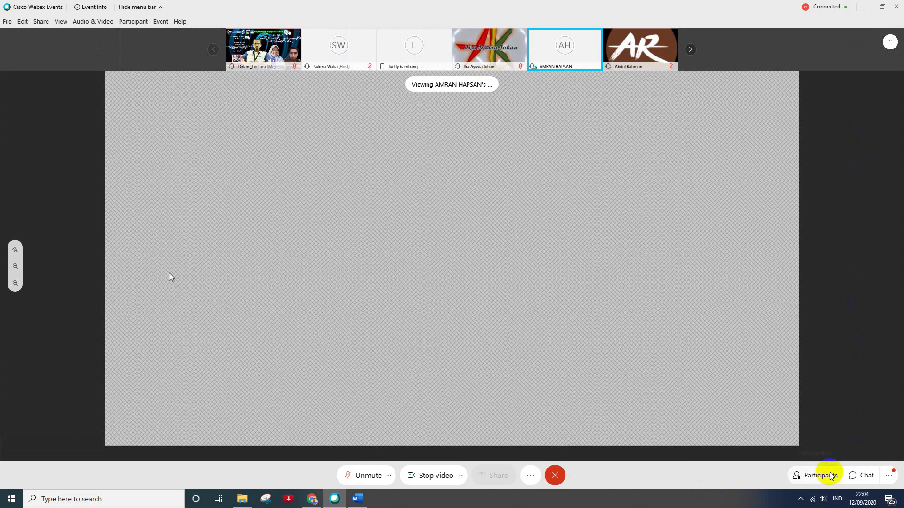
- Browse the panelists and attendees in Participants, then close that panel so the shared deck fills the window
left_click(815, 476)
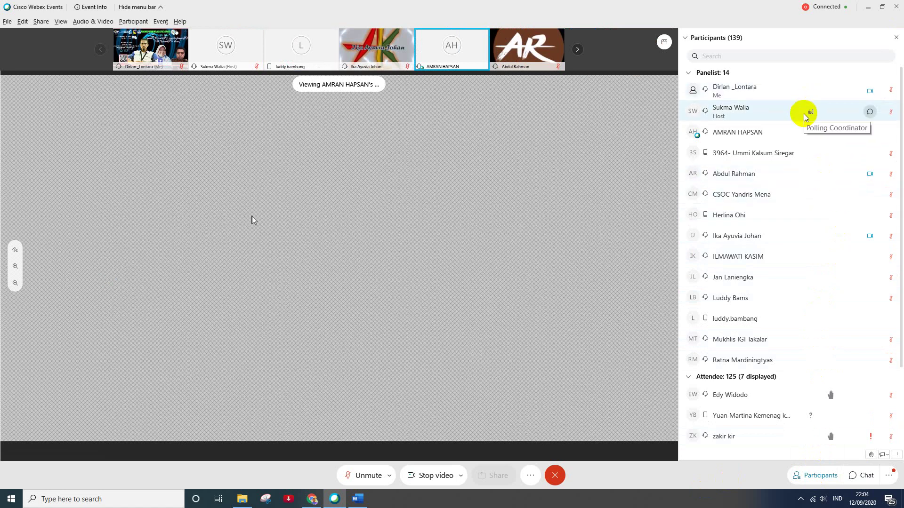
scroll(805, 117, "down", 1)
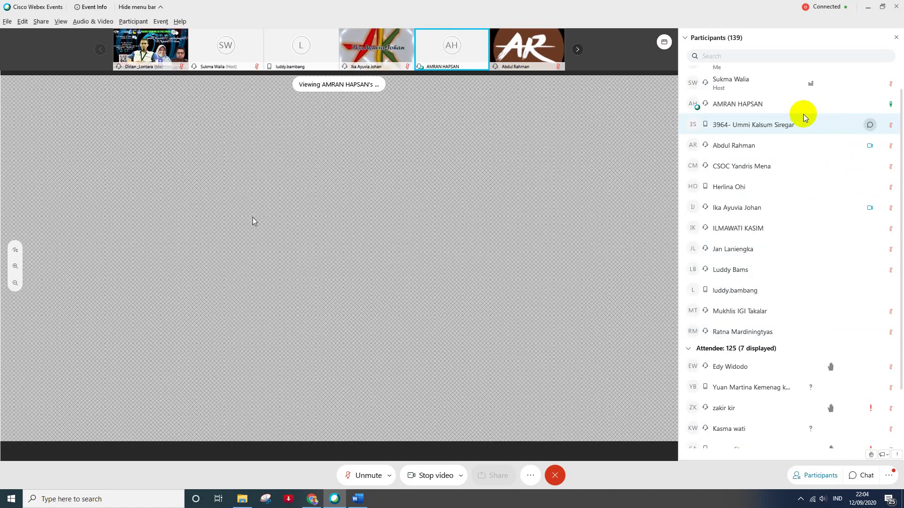
scroll(803, 114, "down", 1)
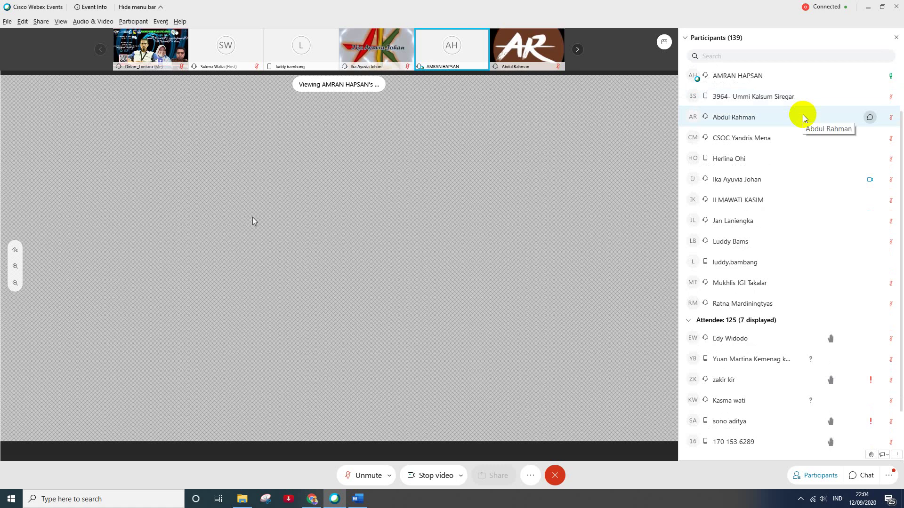
scroll(802, 114, "down", 2)
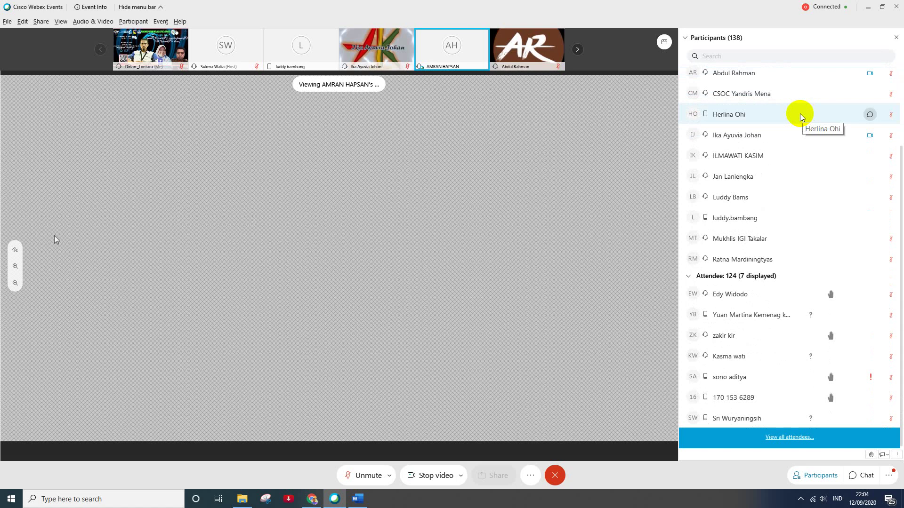
scroll(800, 114, "up", 3)
scroll(833, 79, "up", 1)
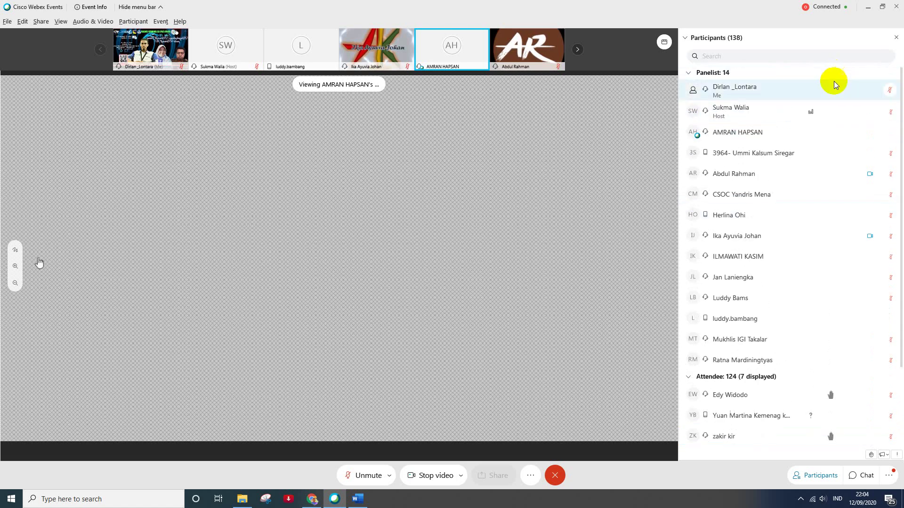
left_click(896, 39)
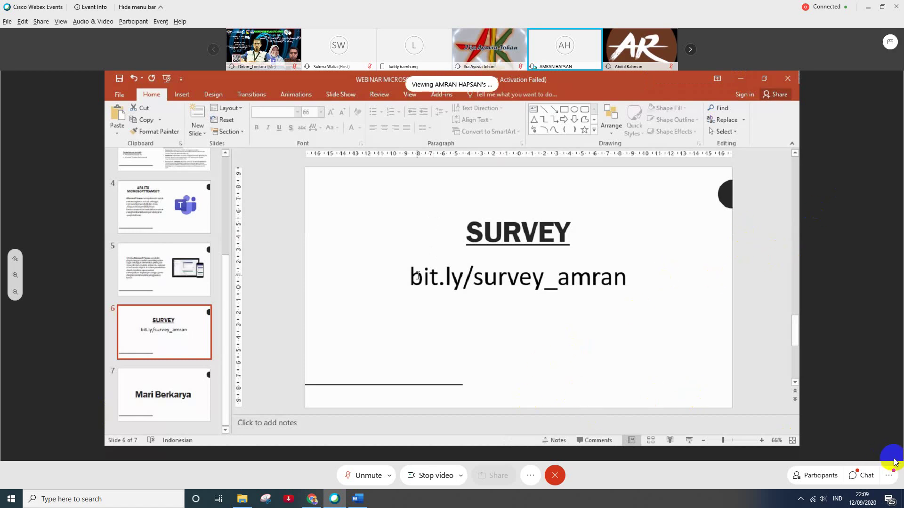
left_click(859, 478)
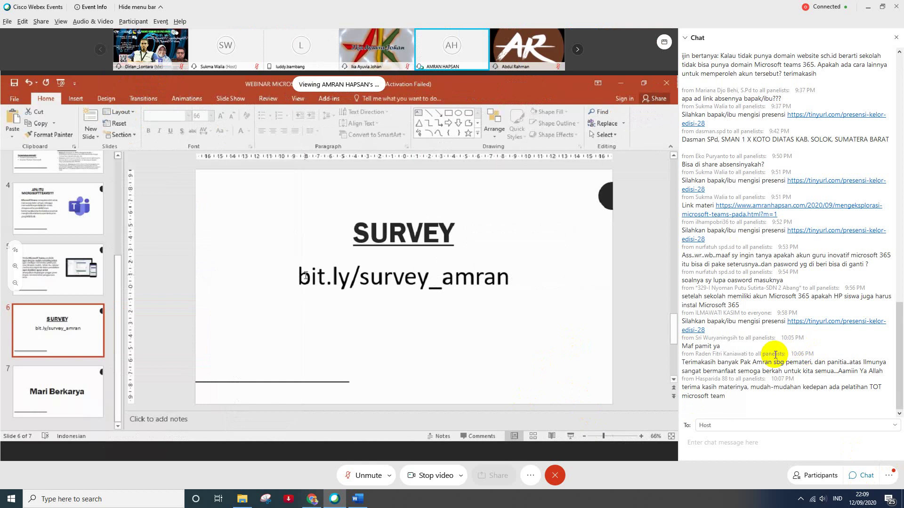
- Open the tinyurl attendance link from the chat in Chrome, then return to Webex
left_click(815, 324)
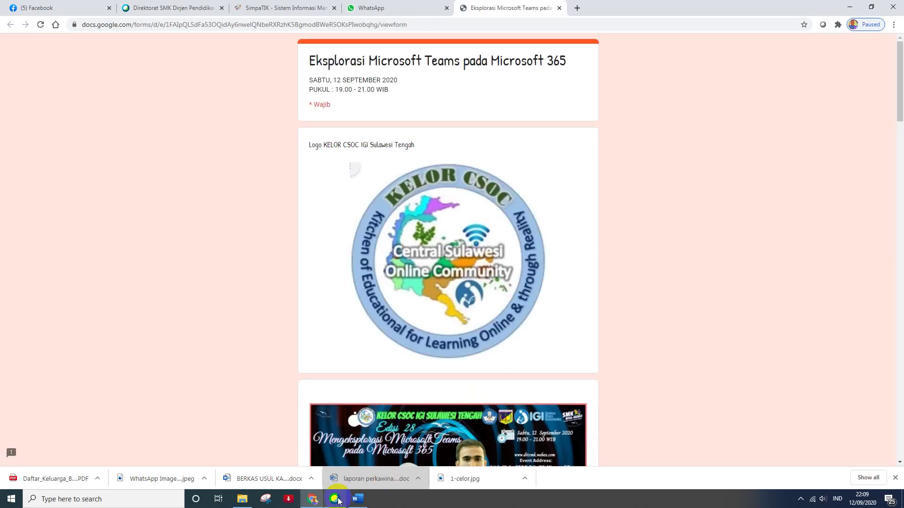
left_click(336, 500)
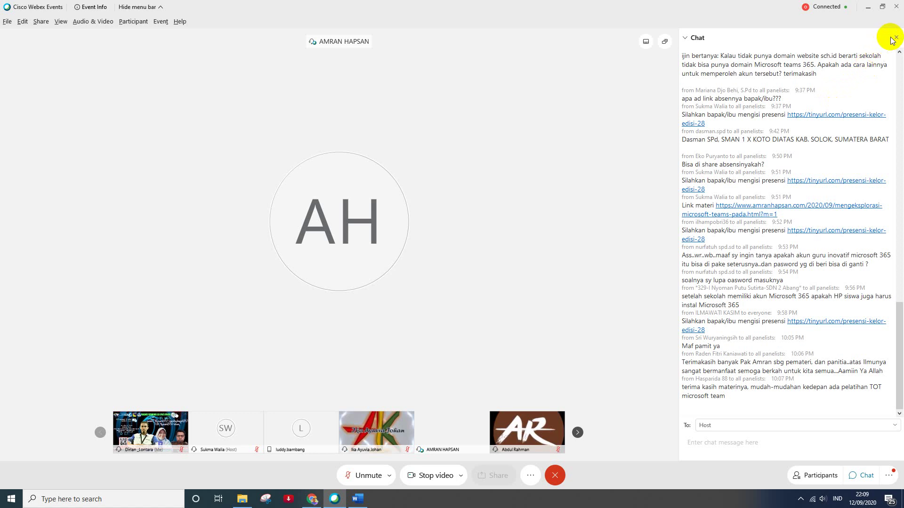
- Swap the chat for the Participants panel and open the full Attendee List
left_click(894, 39)
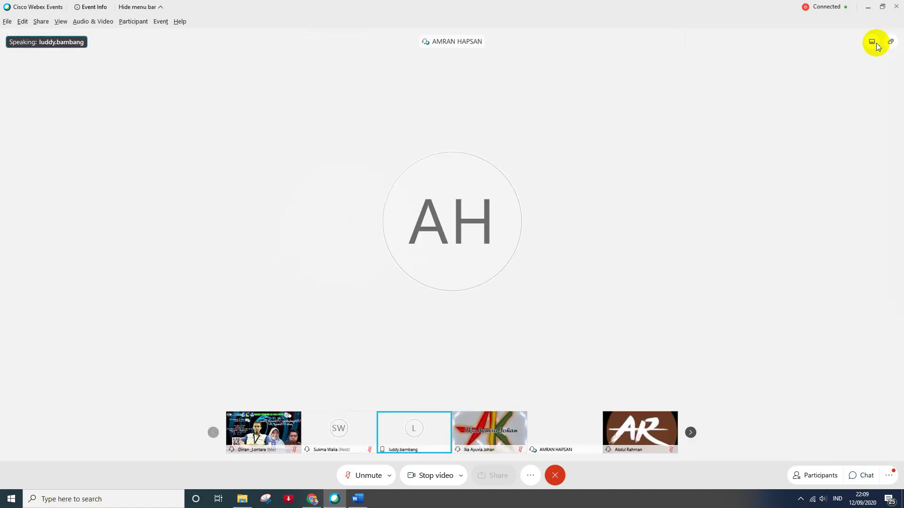
left_click(821, 475)
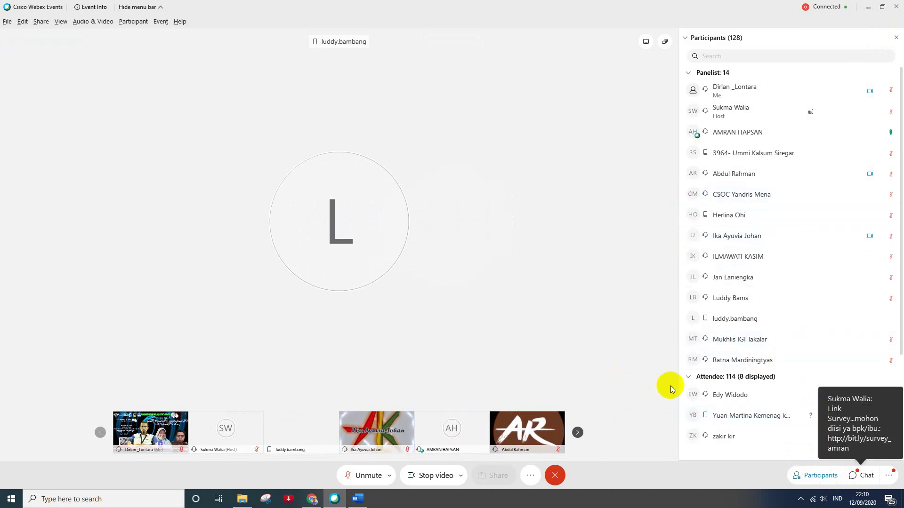
left_click(817, 475)
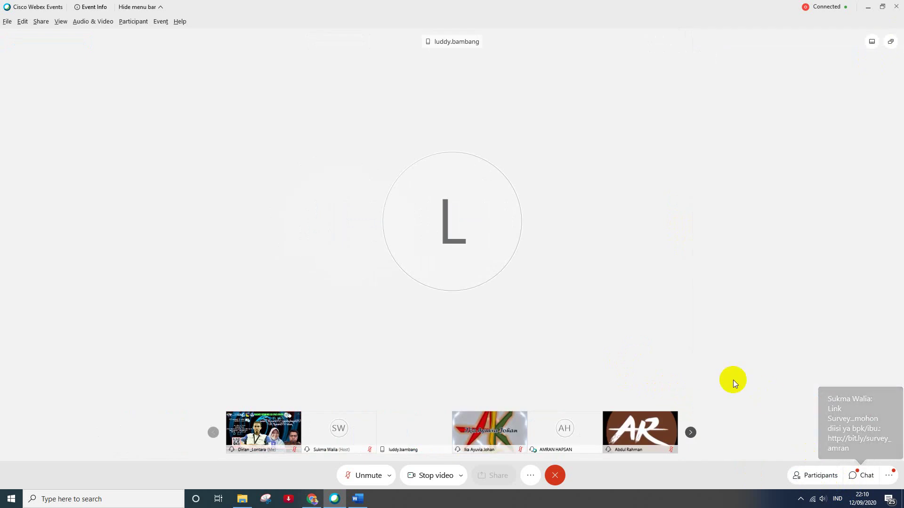
left_click(836, 472)
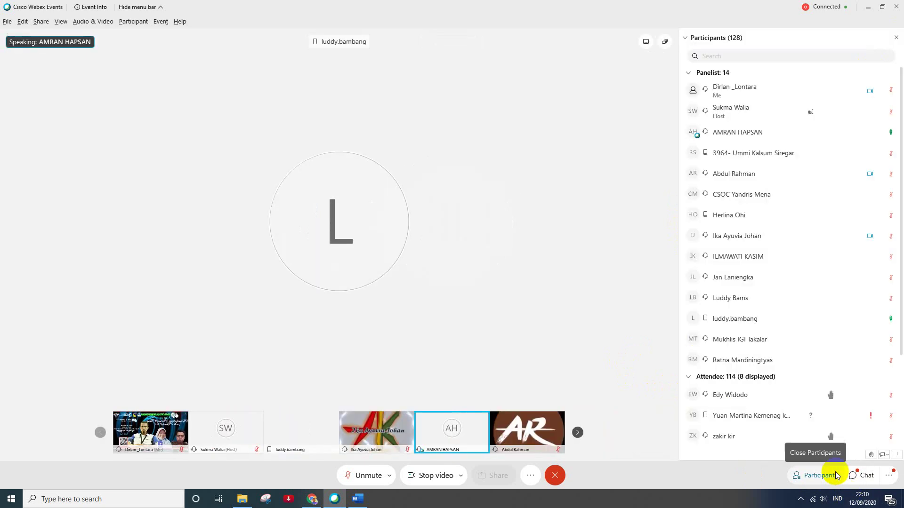
scroll(781, 344, "down", 3)
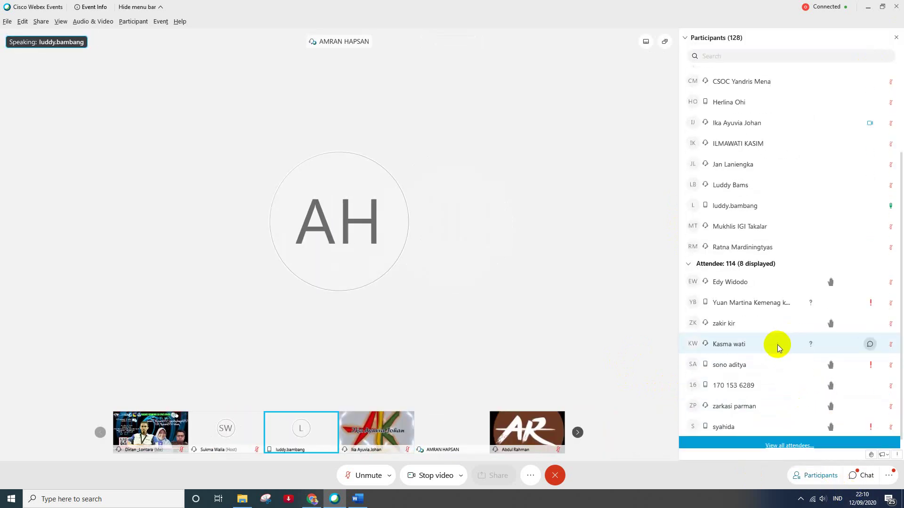
left_click(790, 437)
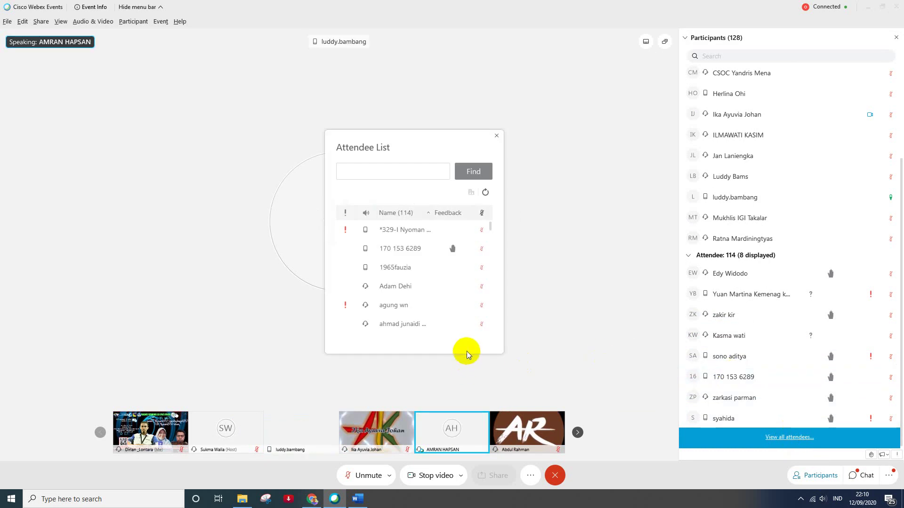
- Move the Attendee List off the stage and scroll down to the last of its 111 attendees
scroll(461, 293, "down", 3)
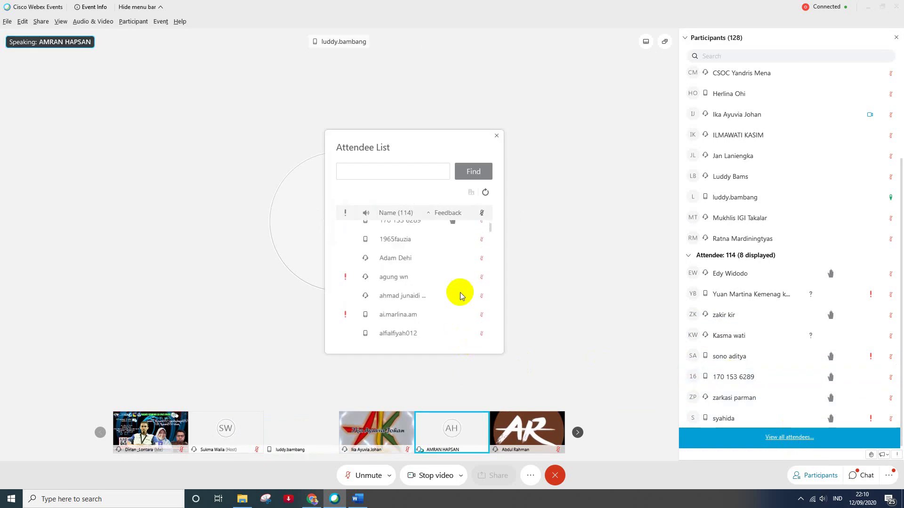
scroll(455, 297, "down", 2)
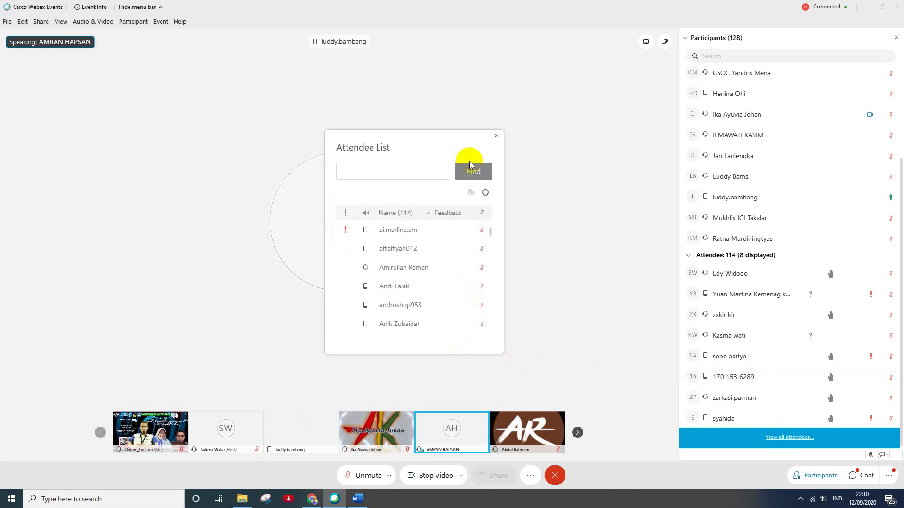
left_click_drag(455, 142, 582, 136)
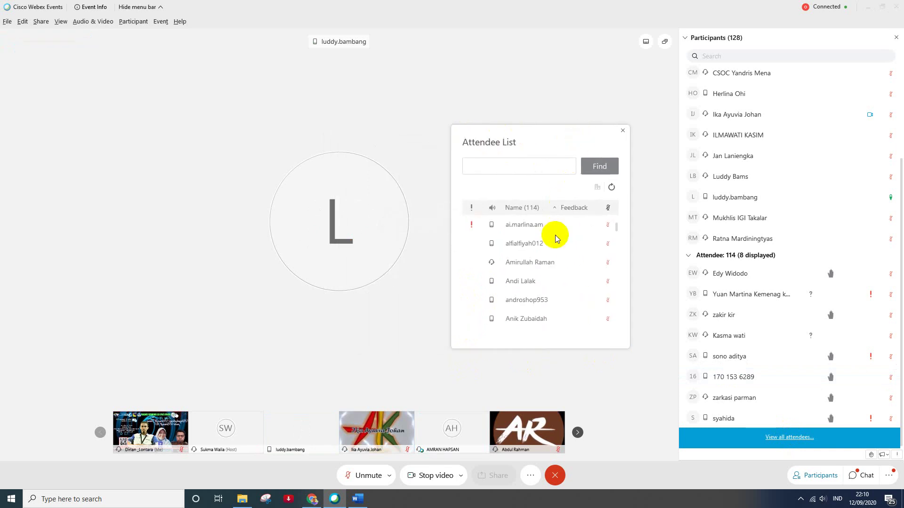
scroll(547, 240, "down", 3)
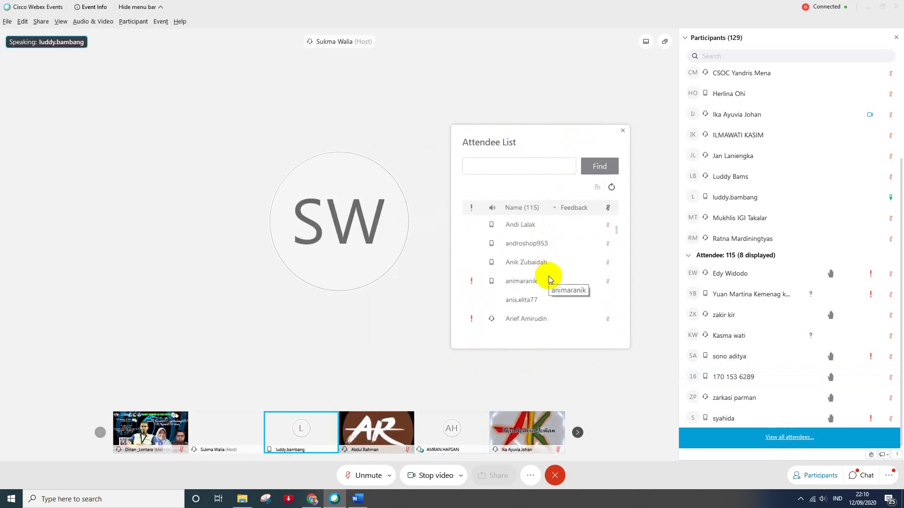
scroll(549, 276, "down", 3)
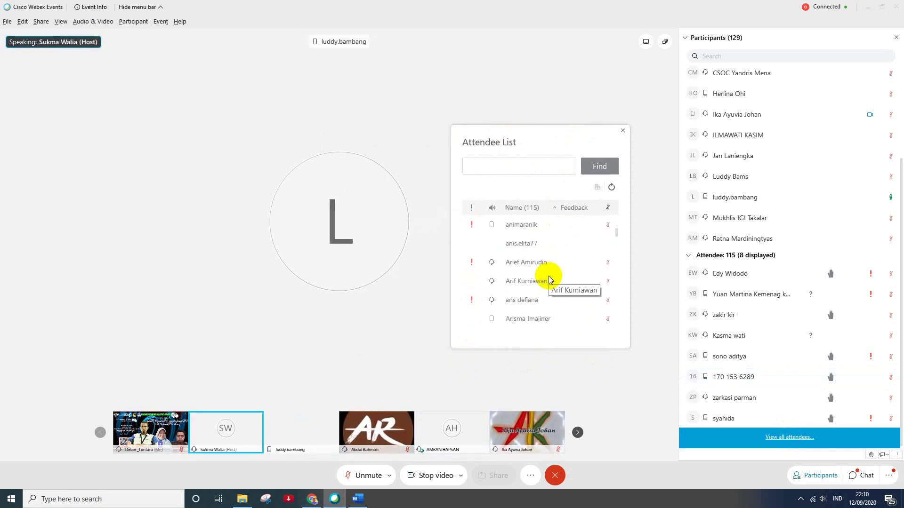
scroll(548, 278, "down", 9)
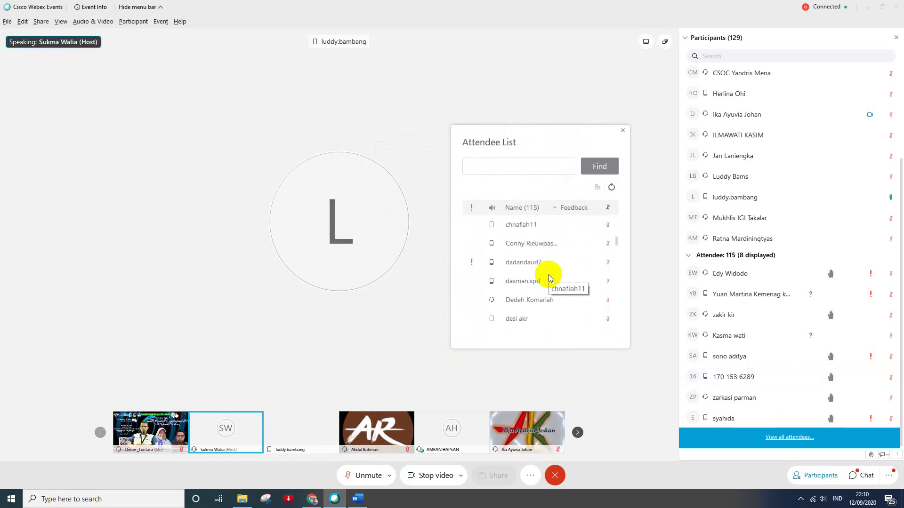
scroll(548, 278, "down", 3)
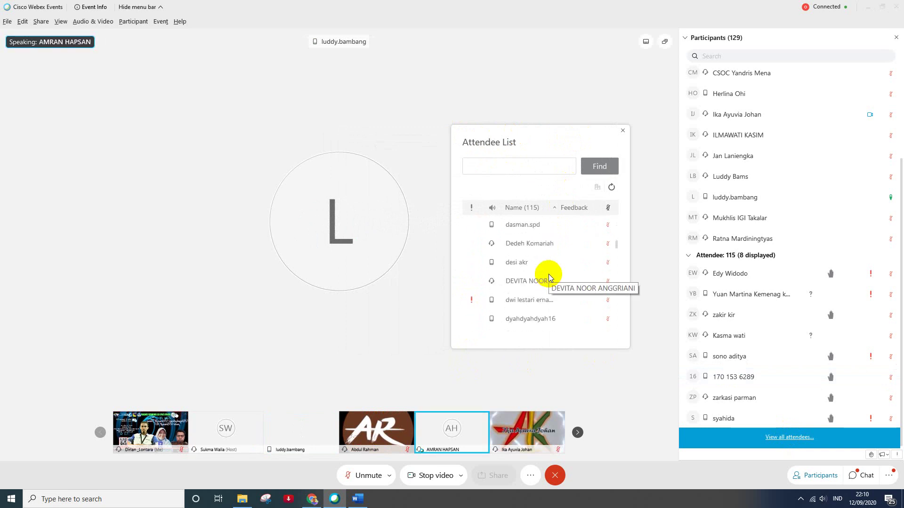
scroll(548, 277, "down", 3)
scroll(548, 276, "down", 3)
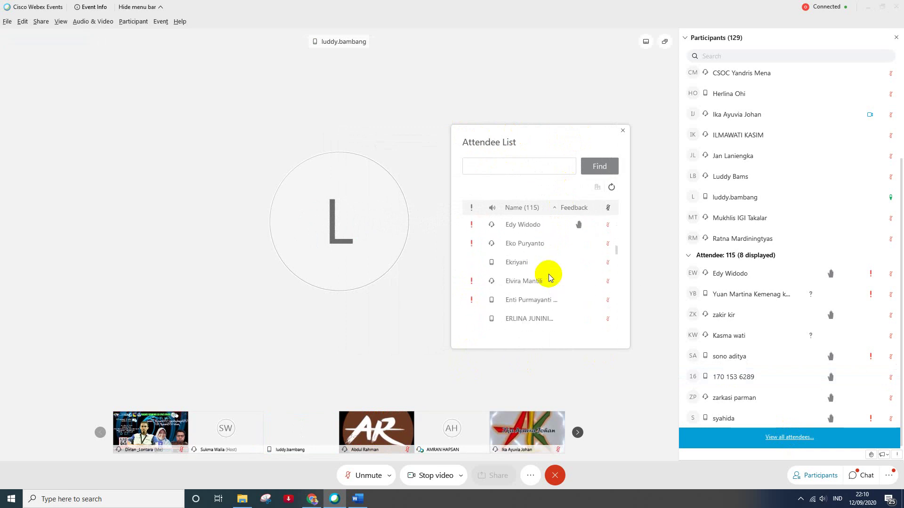
scroll(549, 278, "down", 3)
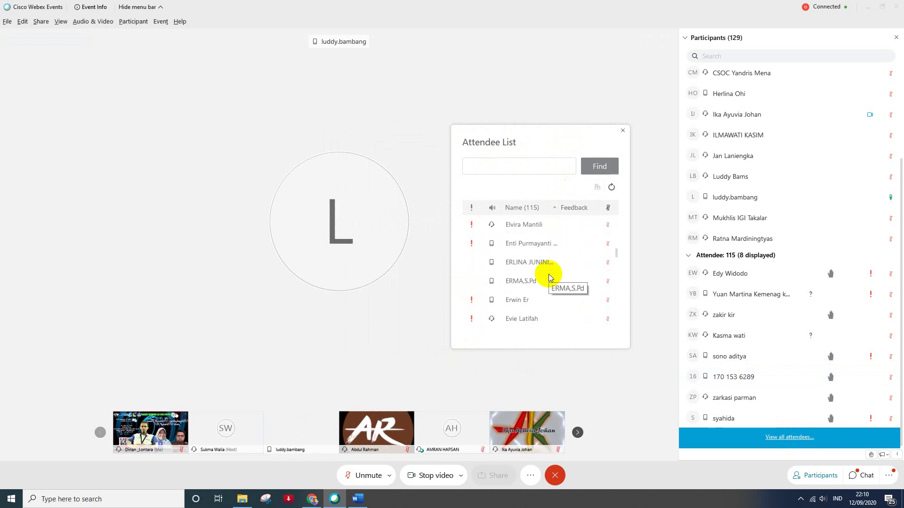
scroll(549, 277, "down", 3)
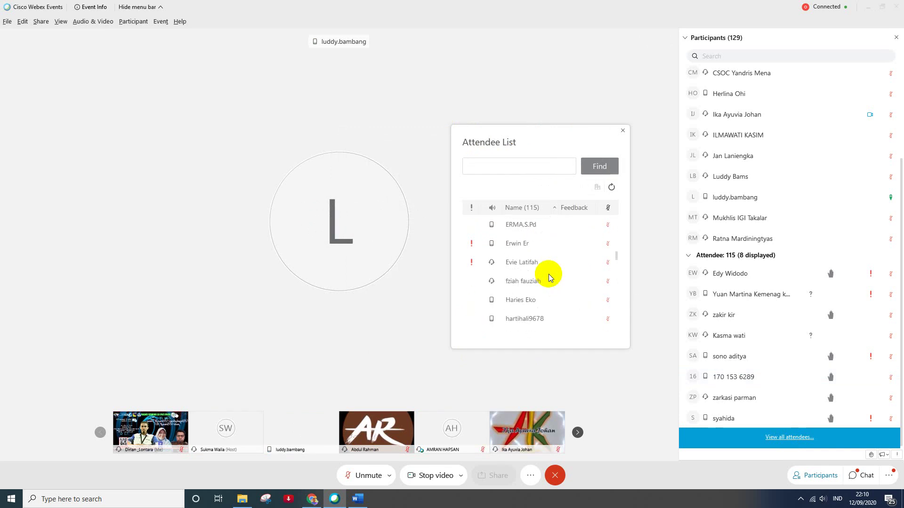
scroll(549, 277, "down", 1)
scroll(548, 274, "down", 3)
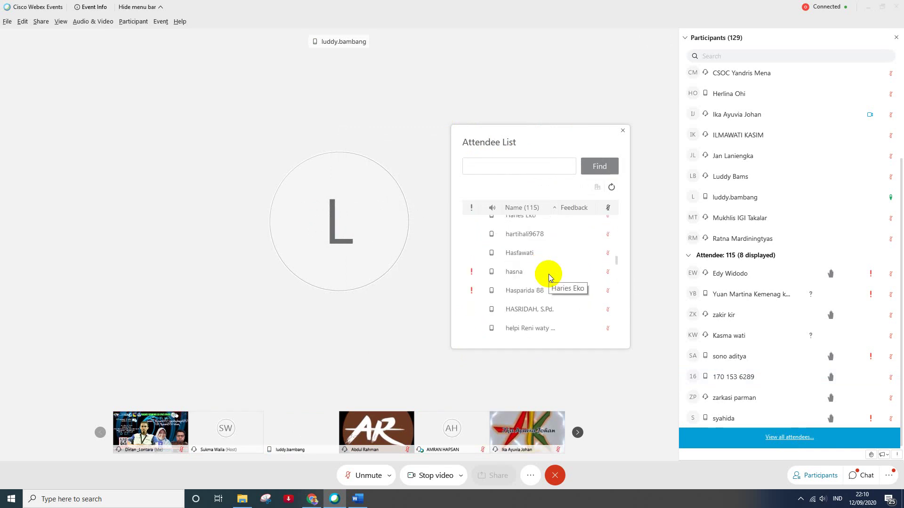
scroll(549, 275, "down", 3)
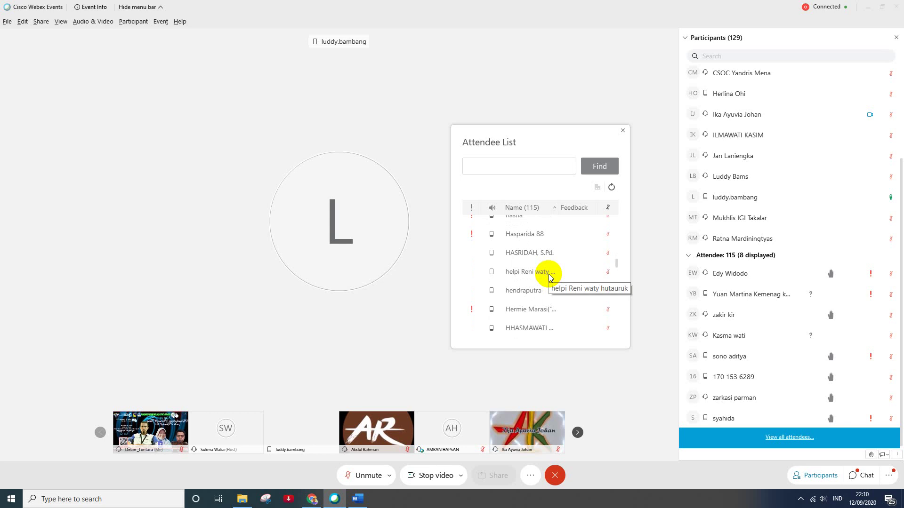
scroll(549, 275, "down", 3)
scroll(549, 278, "down", 3)
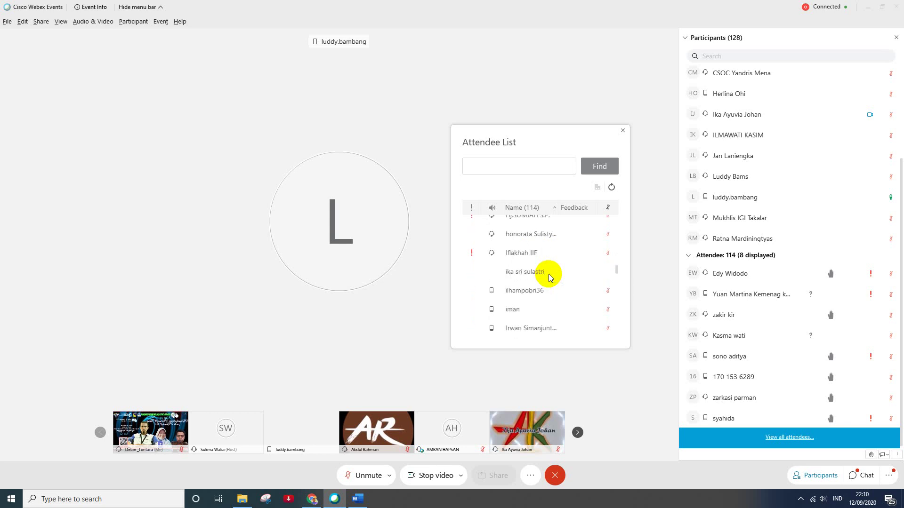
scroll(548, 277, "down", 1)
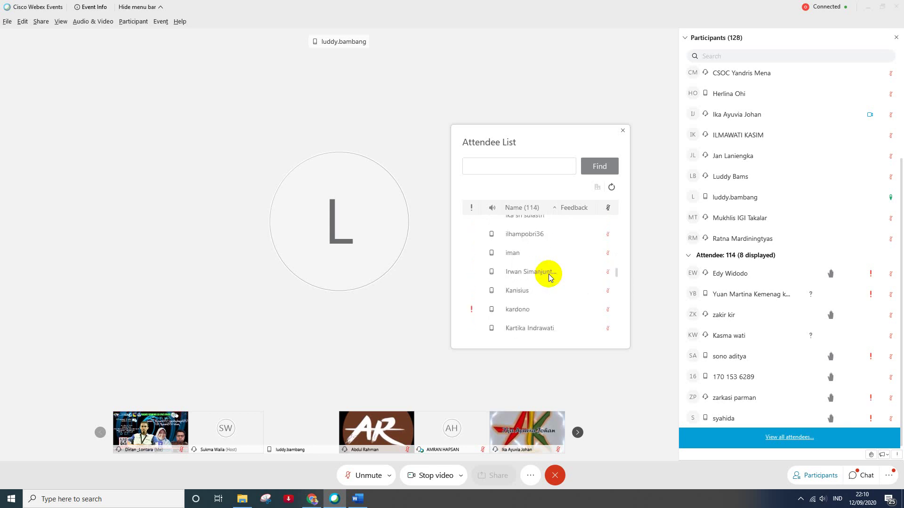
scroll(548, 277, "down", 1)
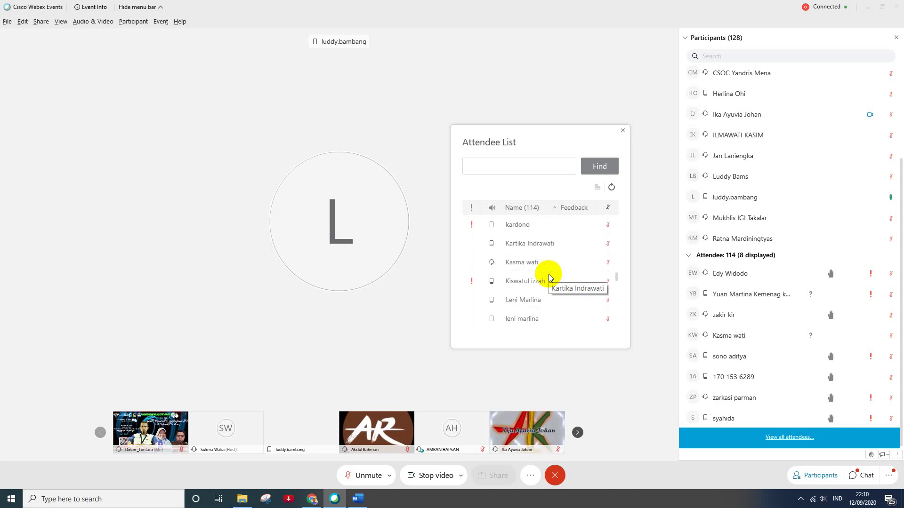
scroll(549, 277, "down", 2)
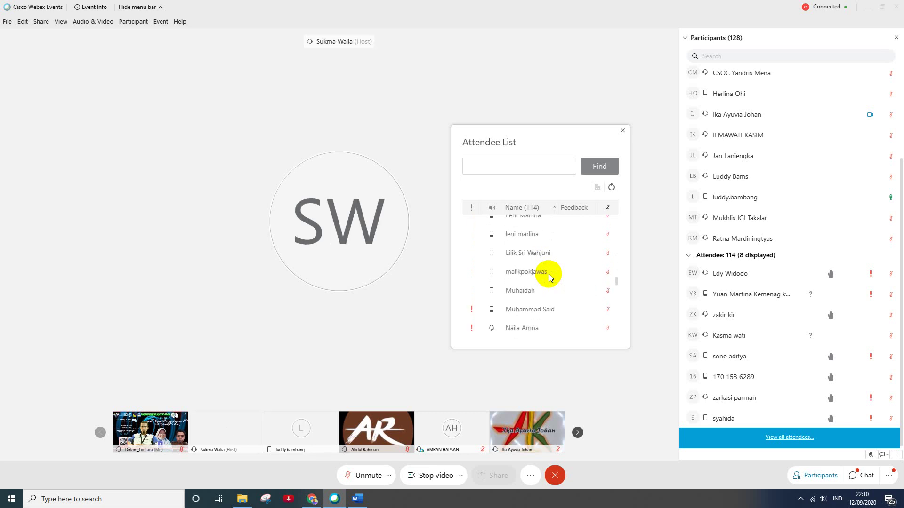
scroll(549, 277, "down", 1)
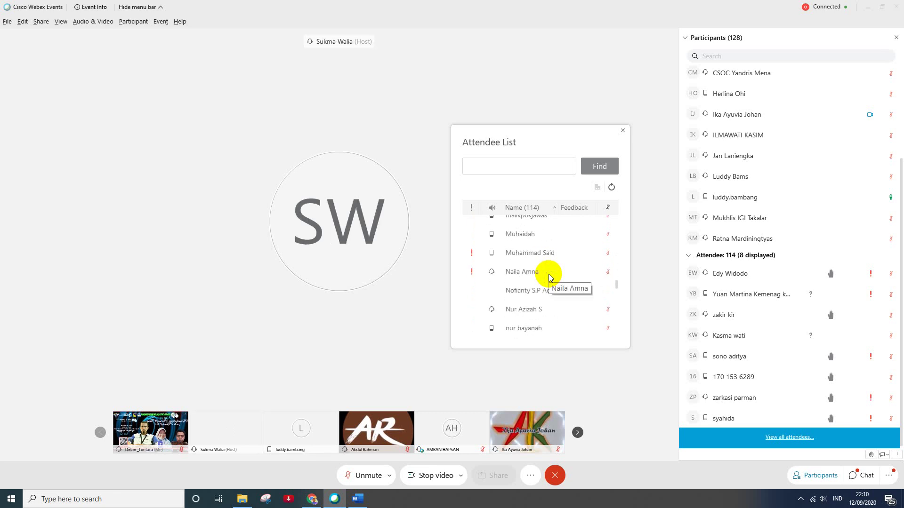
scroll(549, 277, "down", 1)
scroll(549, 278, "down", 1)
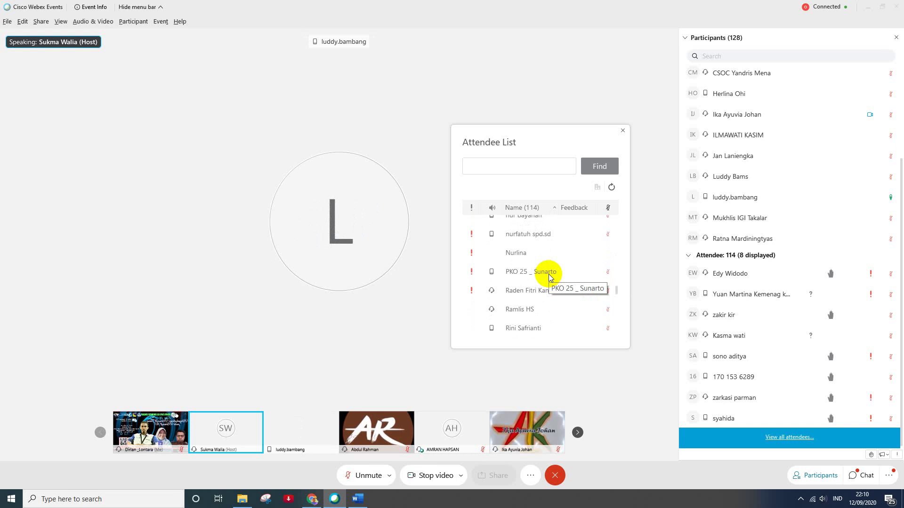
scroll(548, 277, "down", 1)
scroll(549, 277, "down", 2)
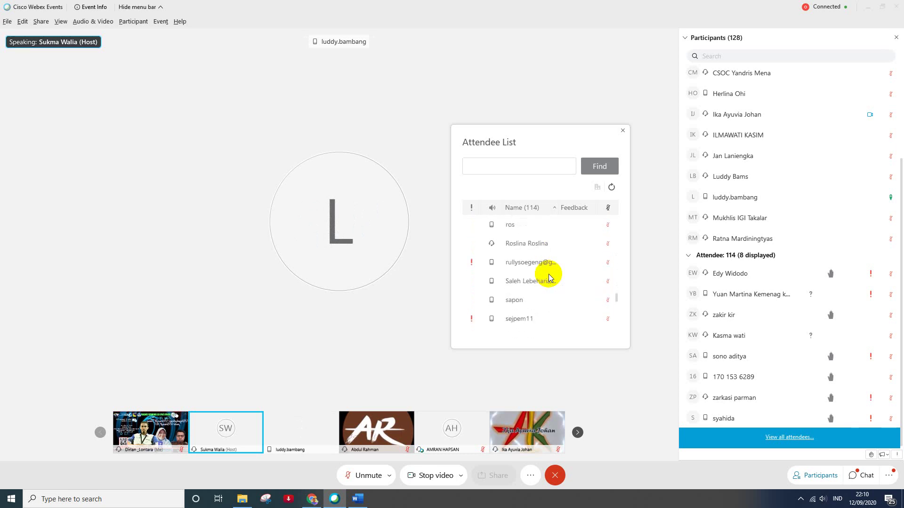
scroll(549, 277, "down", 2)
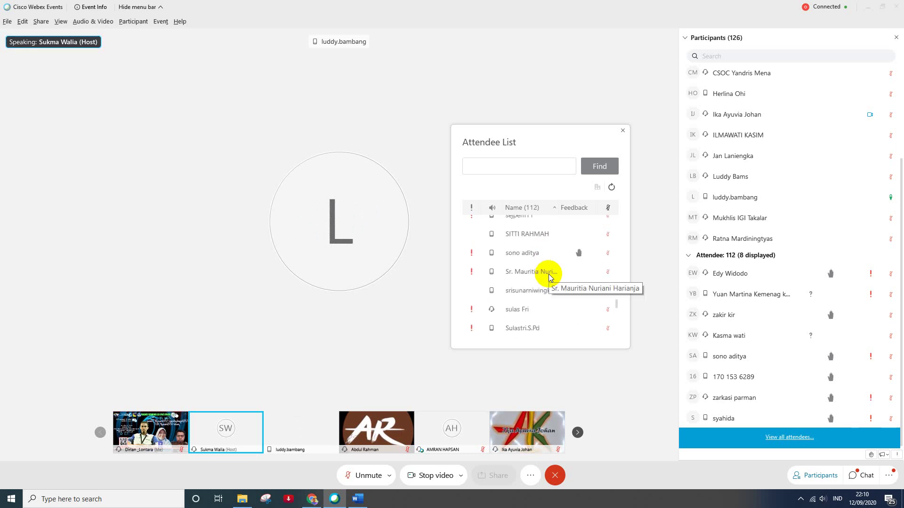
scroll(549, 277, "down", 2)
scroll(549, 277, "down", 1)
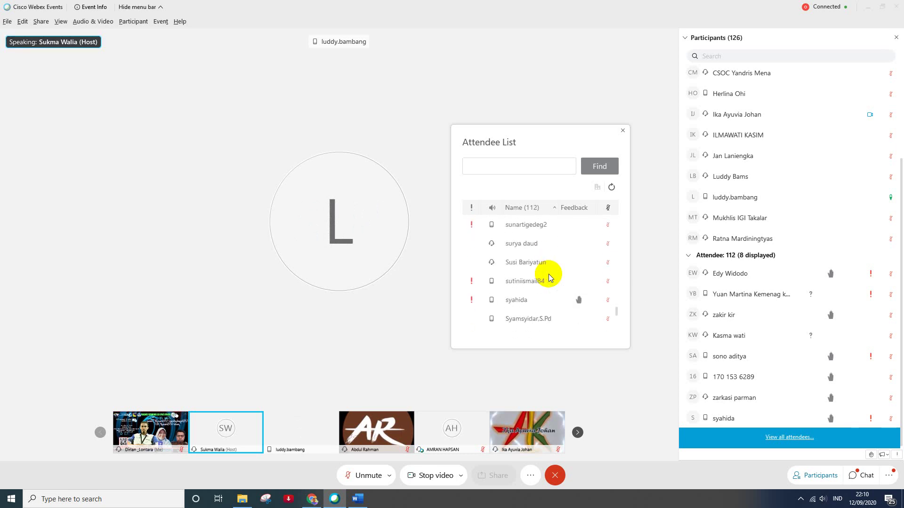
scroll(549, 277, "down", 2)
scroll(548, 278, "down", 2)
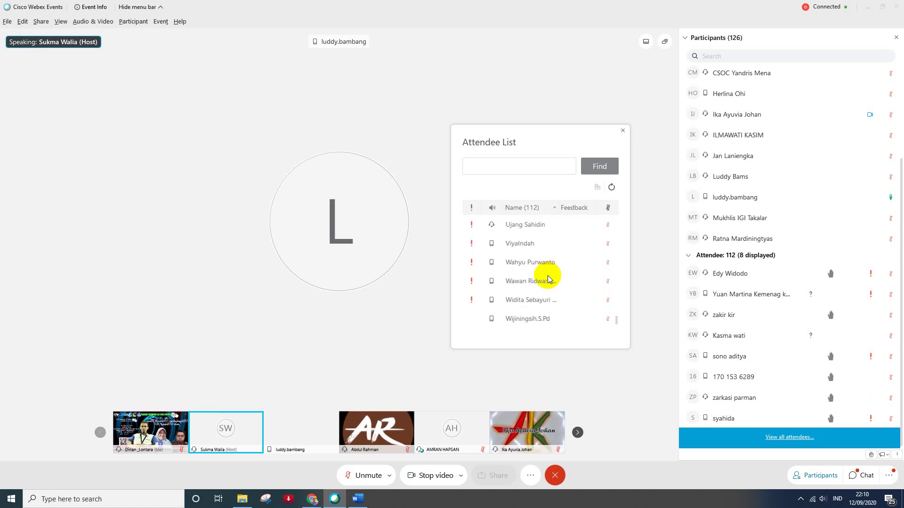
scroll(547, 275, "down", 2)
scroll(548, 275, "down", 2)
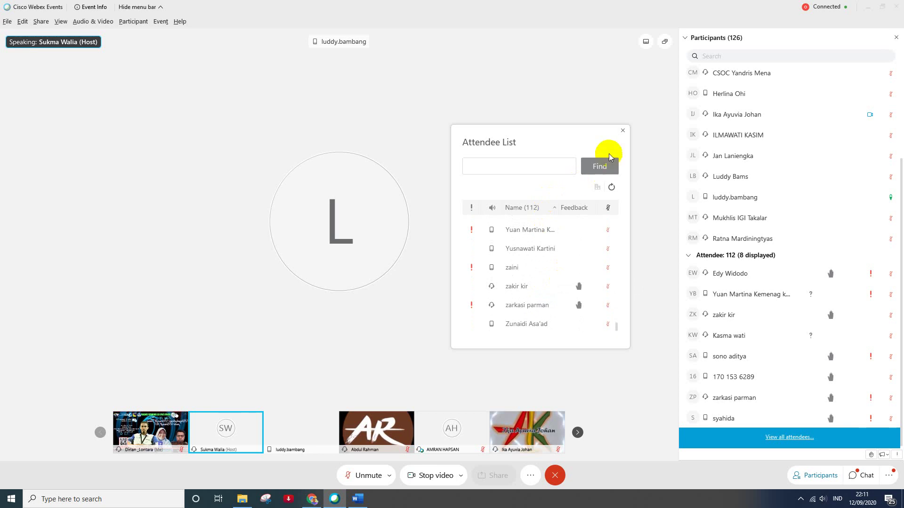
- Close the Attendee List, scroll Participants back up to the 14 panelists, and show hidden tray icons
left_click(623, 133)
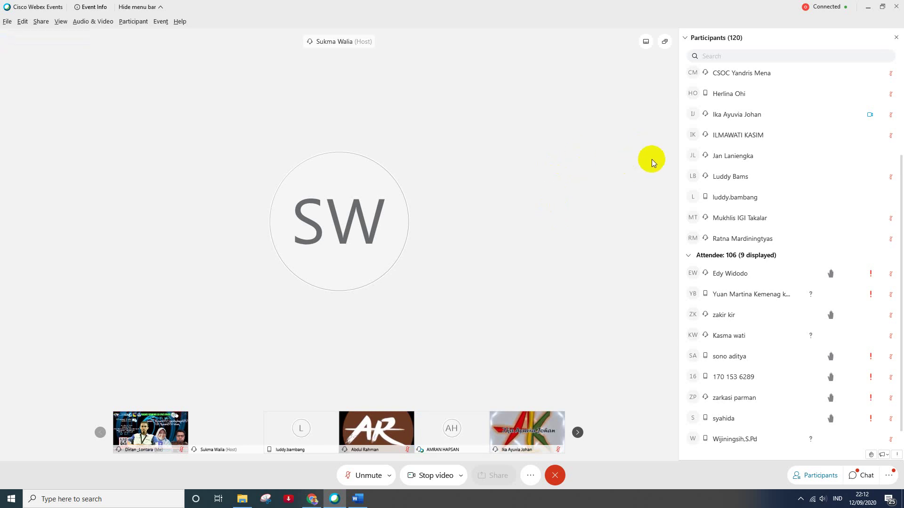
scroll(697, 165, "up", 3)
scroll(717, 175, "up", 1)
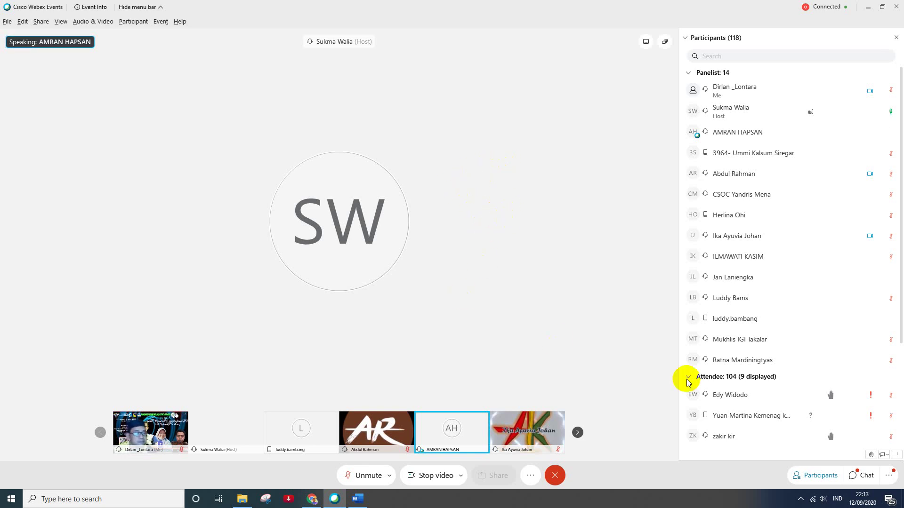
left_click(801, 500)
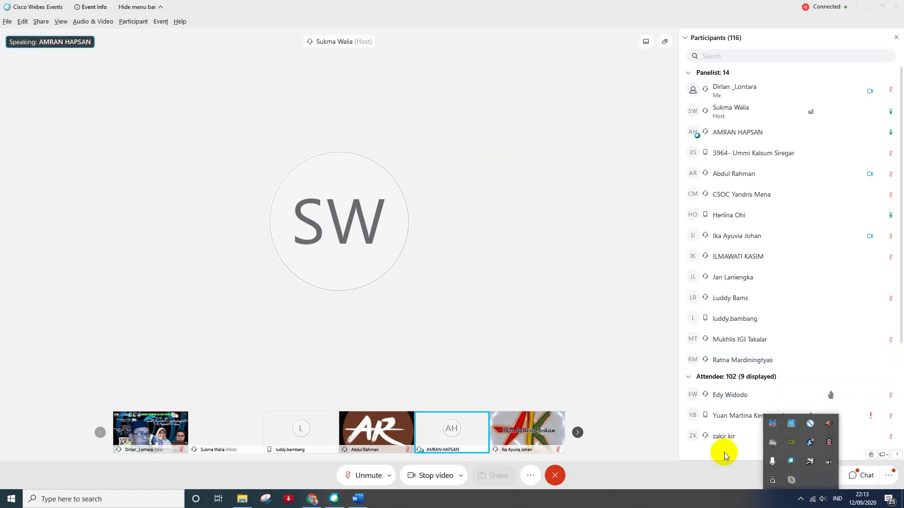